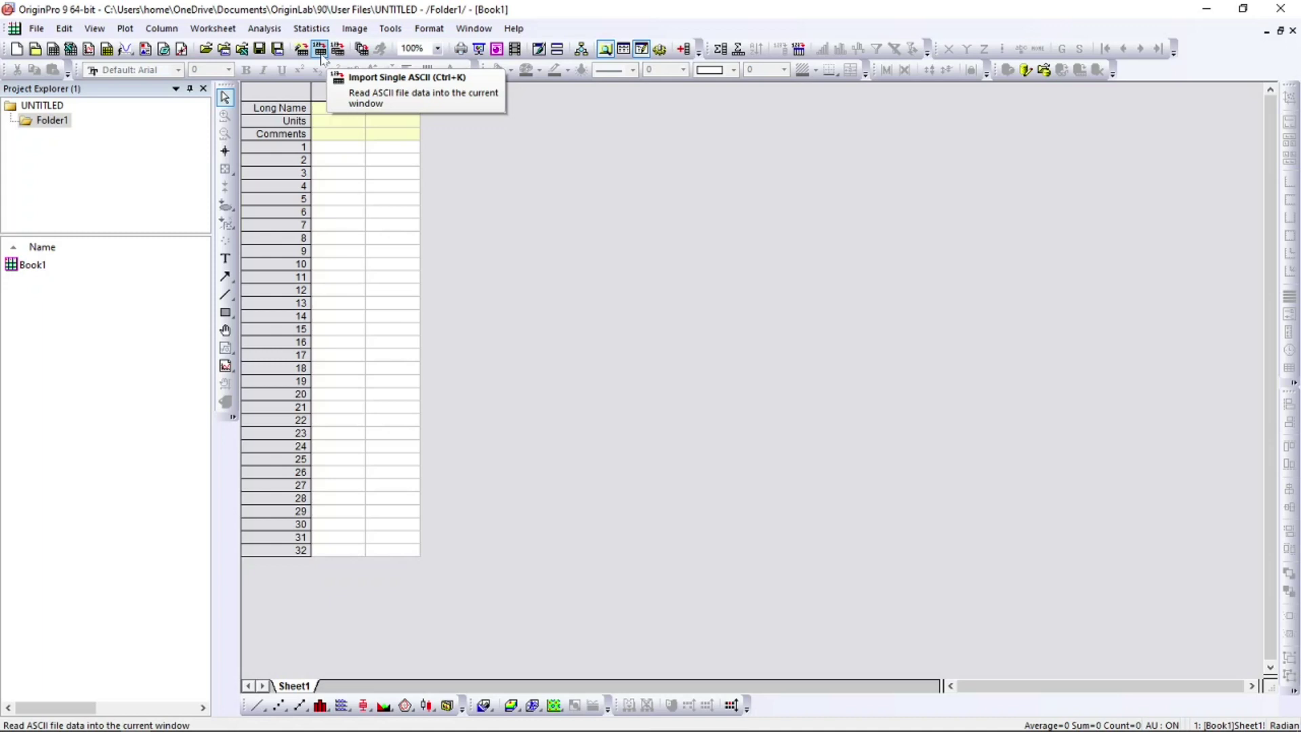
# Step: Import the BDPBADQ SOLUTION file from the Desktop as a single ASCII file
pyautogui.click(321, 57)
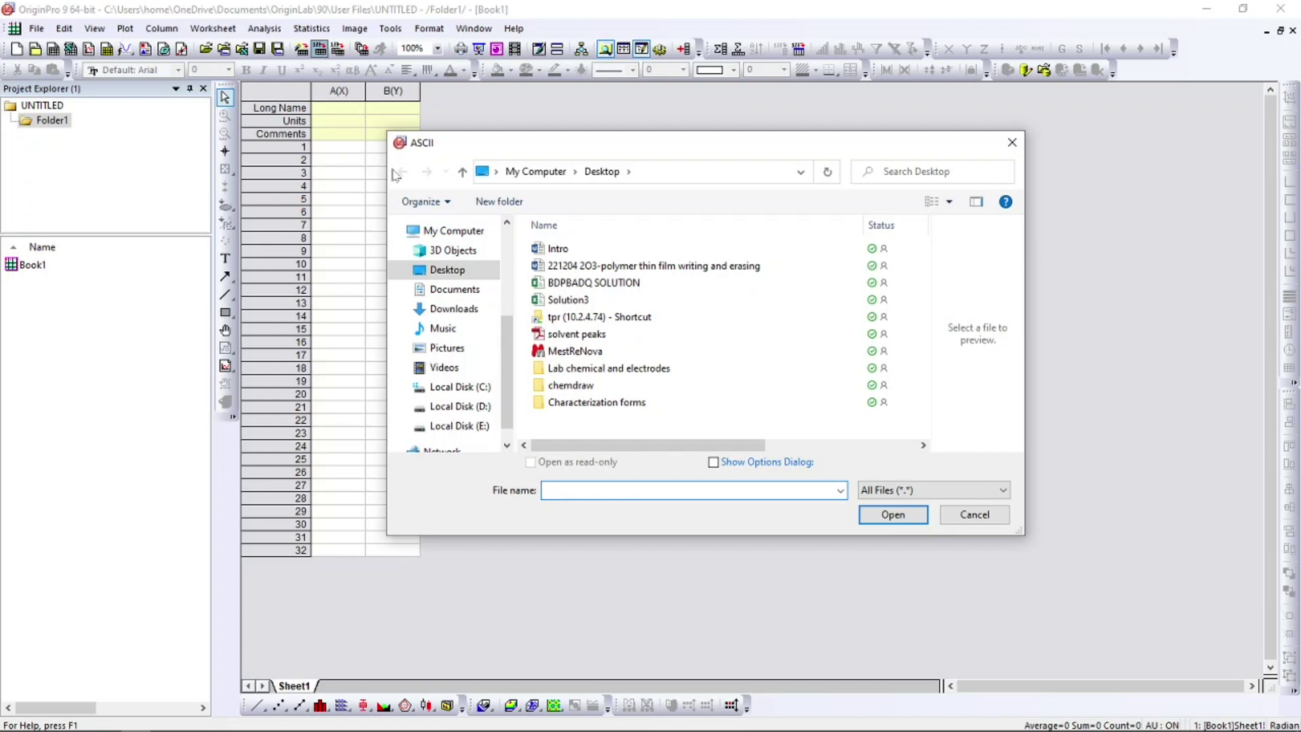
pyautogui.click(573, 285)
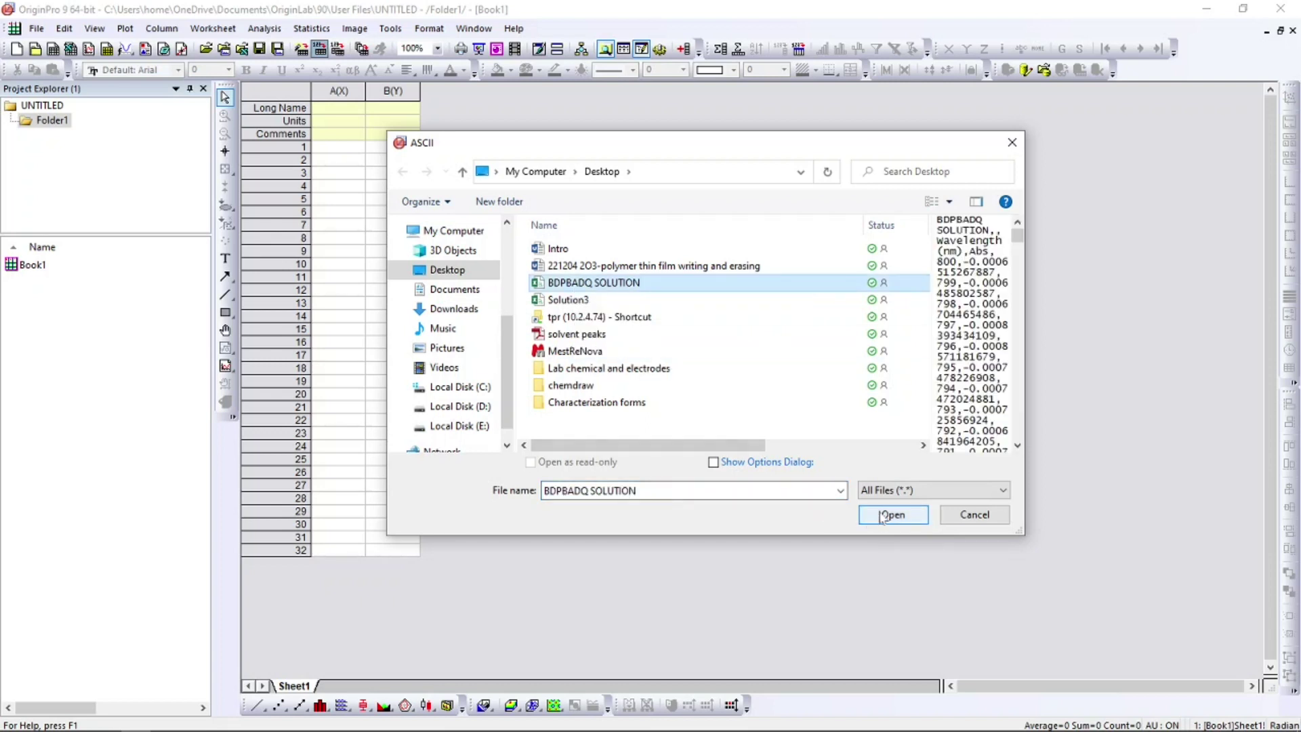
pyautogui.click(882, 516)
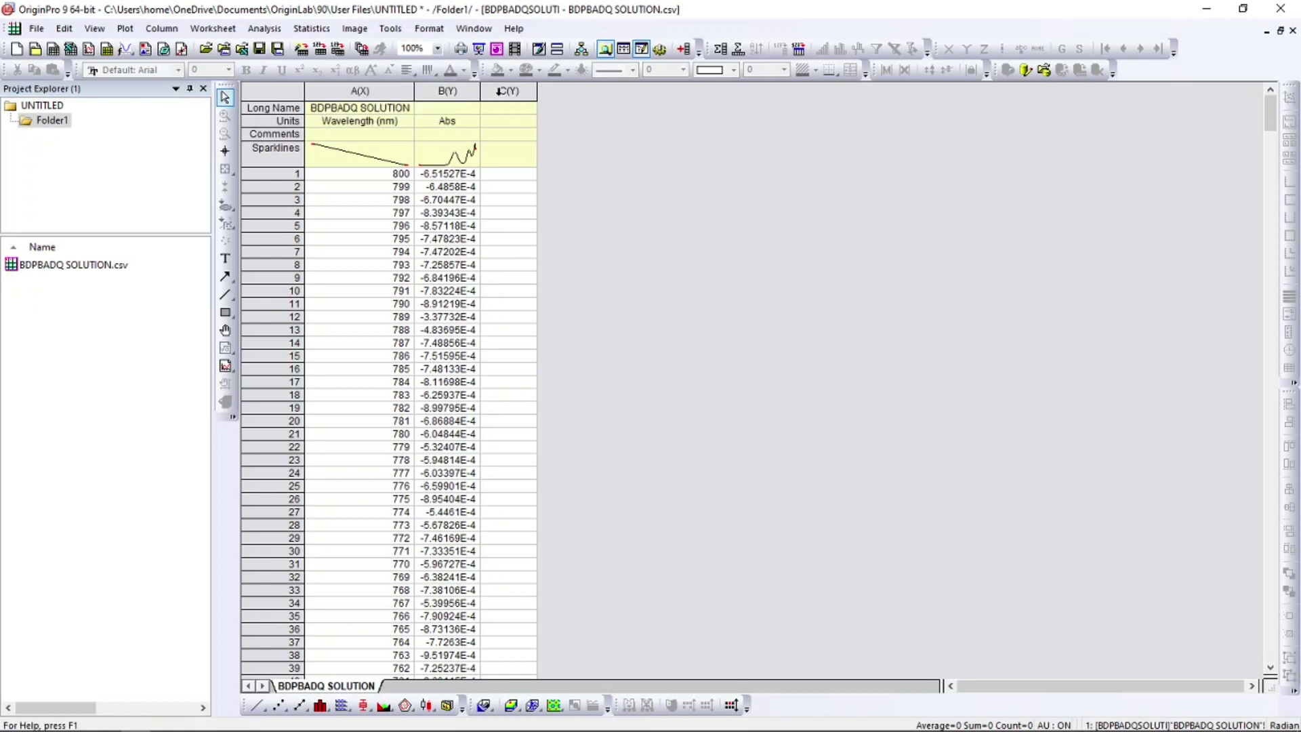
# Step: Delete the empty column C from the worksheet
pyautogui.click(497, 91)
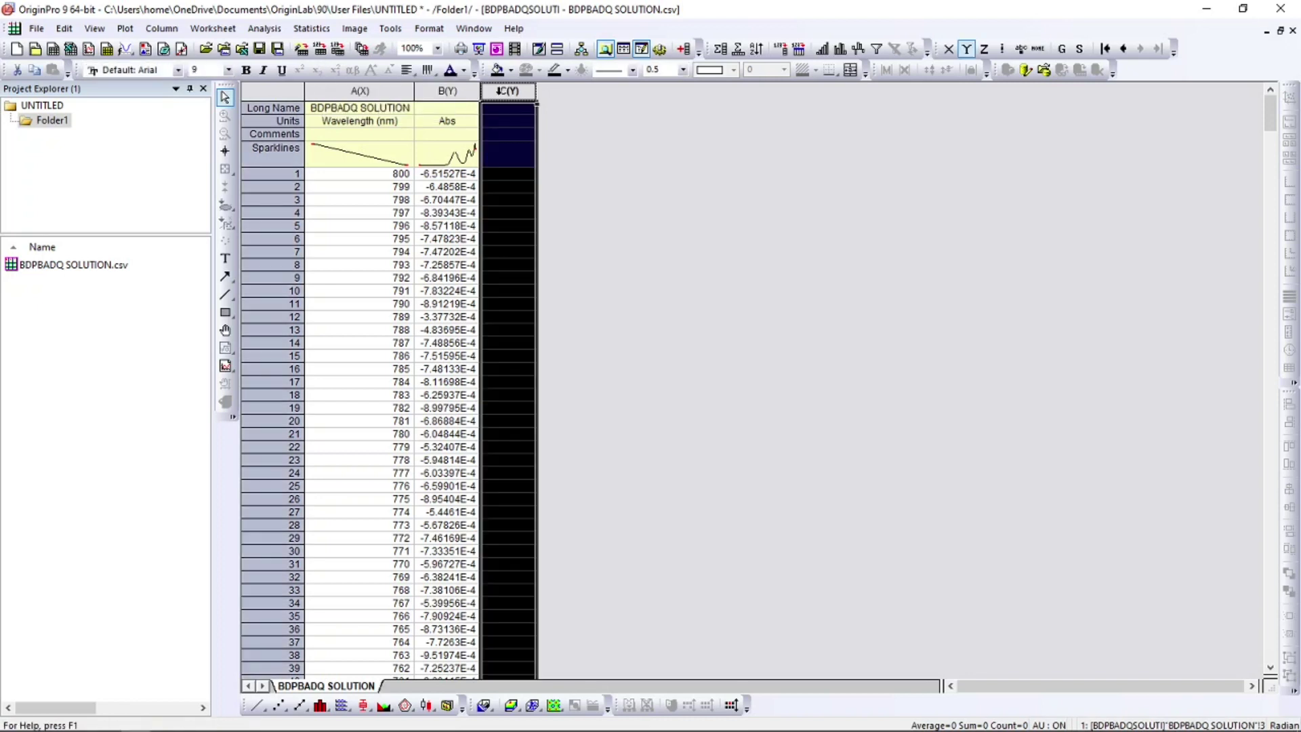
pyautogui.rightClick(498, 91)
pyautogui.click(527, 226)
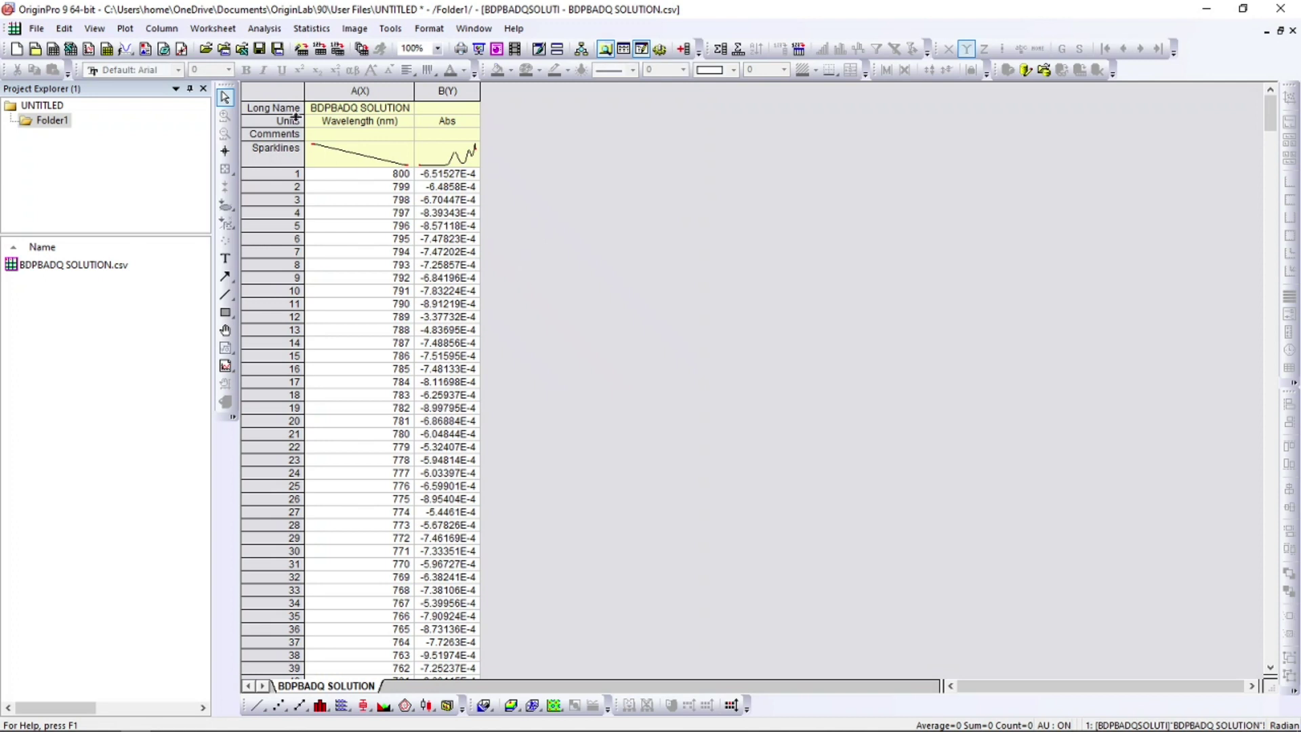
# Step: Plot the Wavelength and Abs columns as a line graph
pyautogui.moveTo(322, 92); pyautogui.dragTo(436, 98)
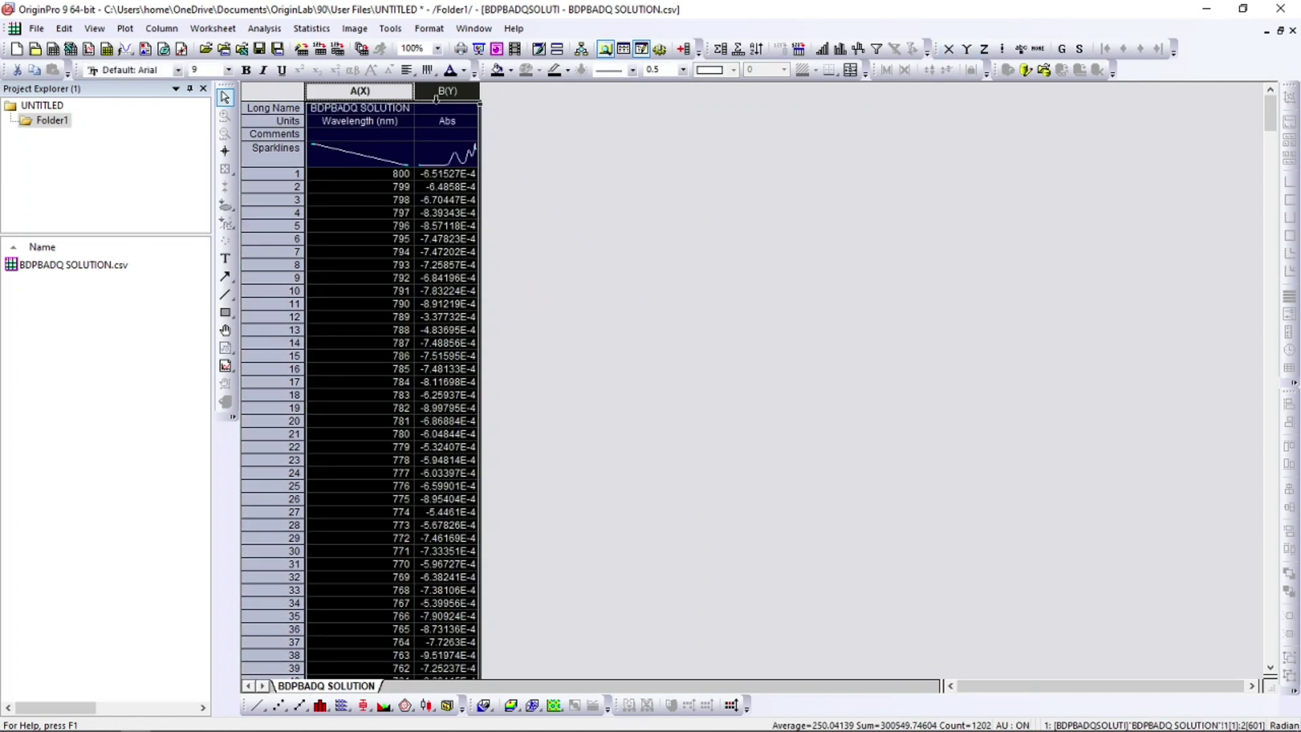
pyautogui.click(575, 175)
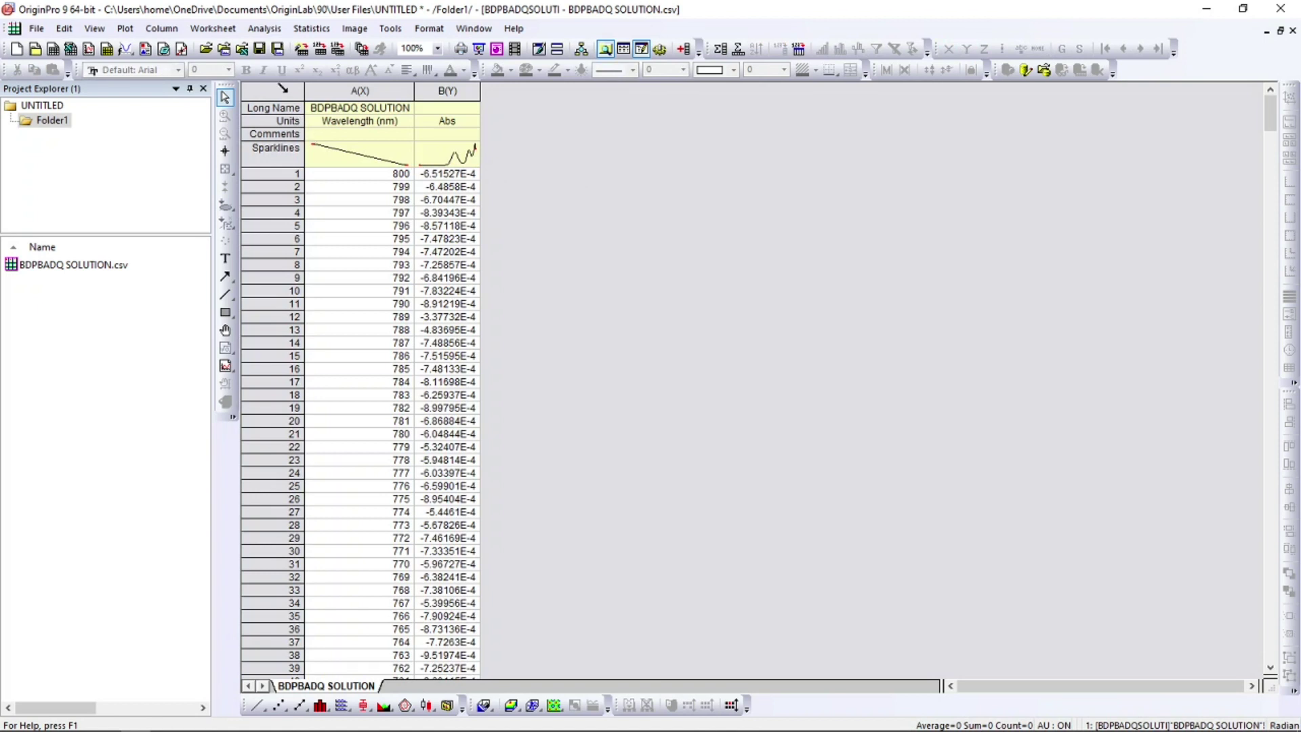
pyautogui.click(283, 89)
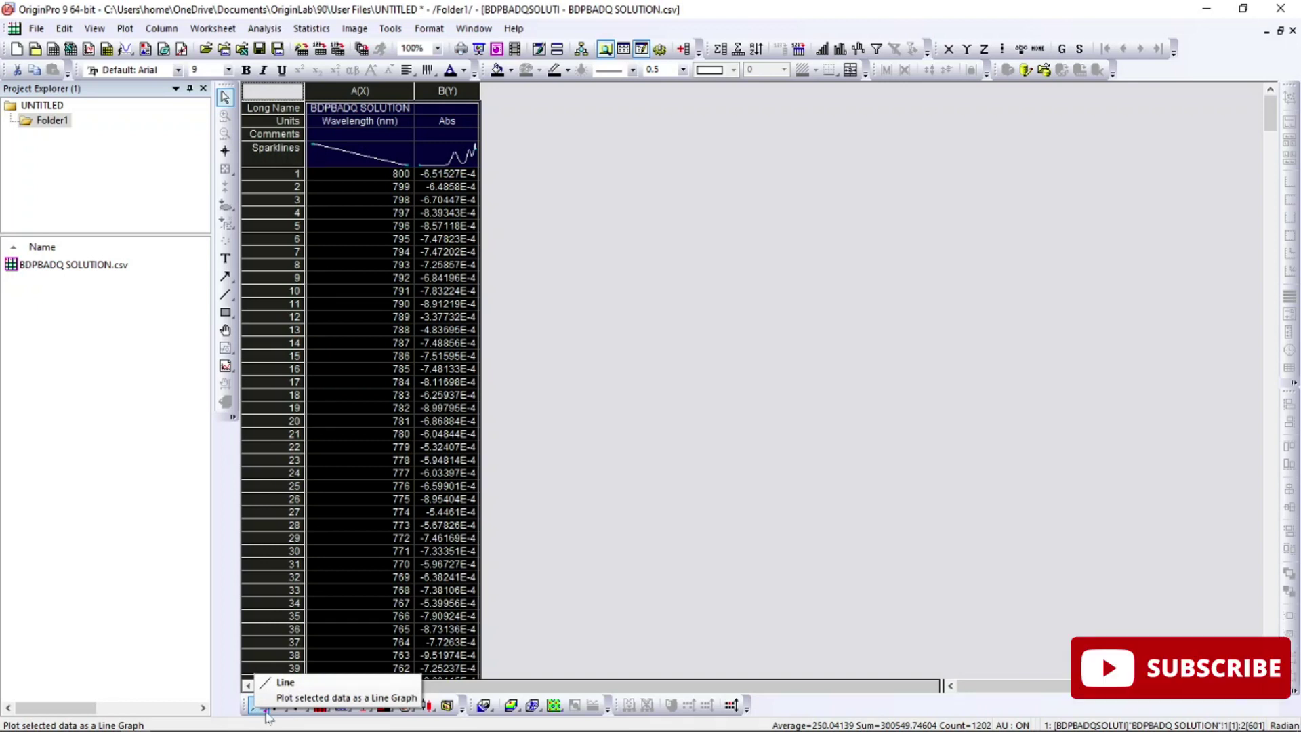
pyautogui.click(267, 711)
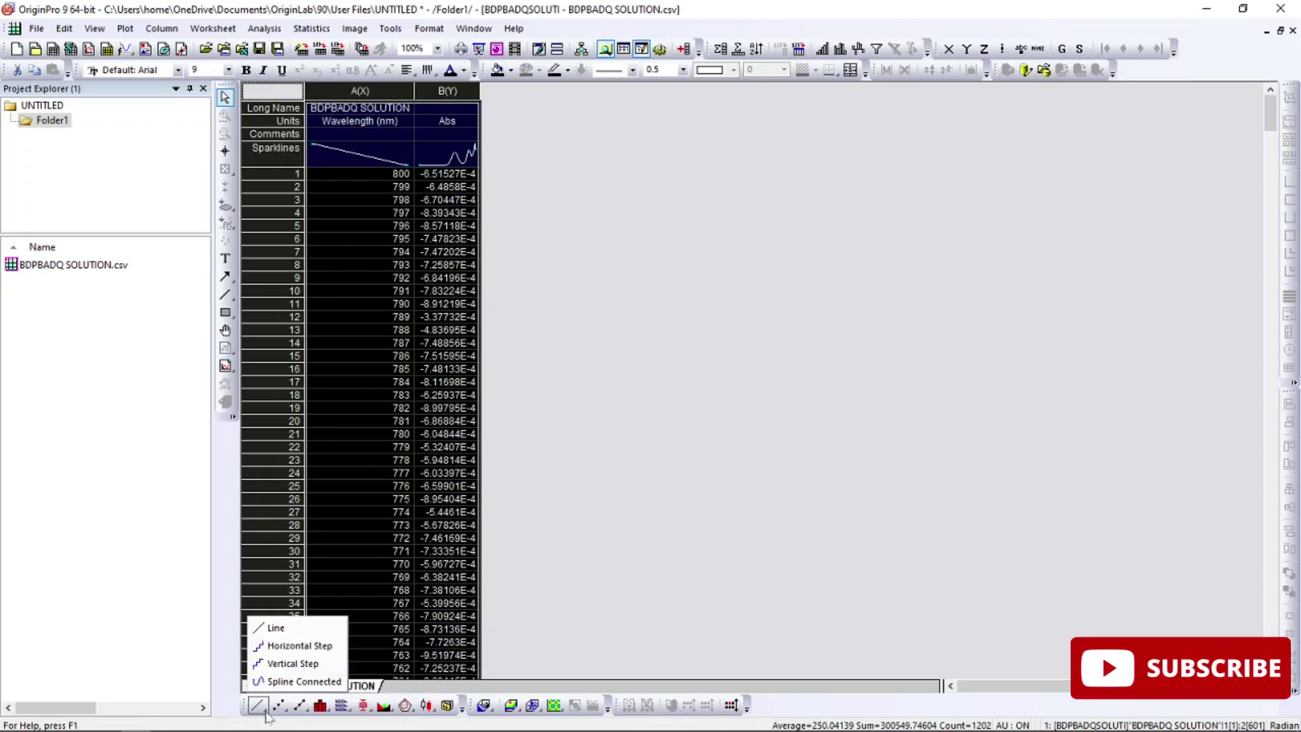
pyautogui.click(298, 629)
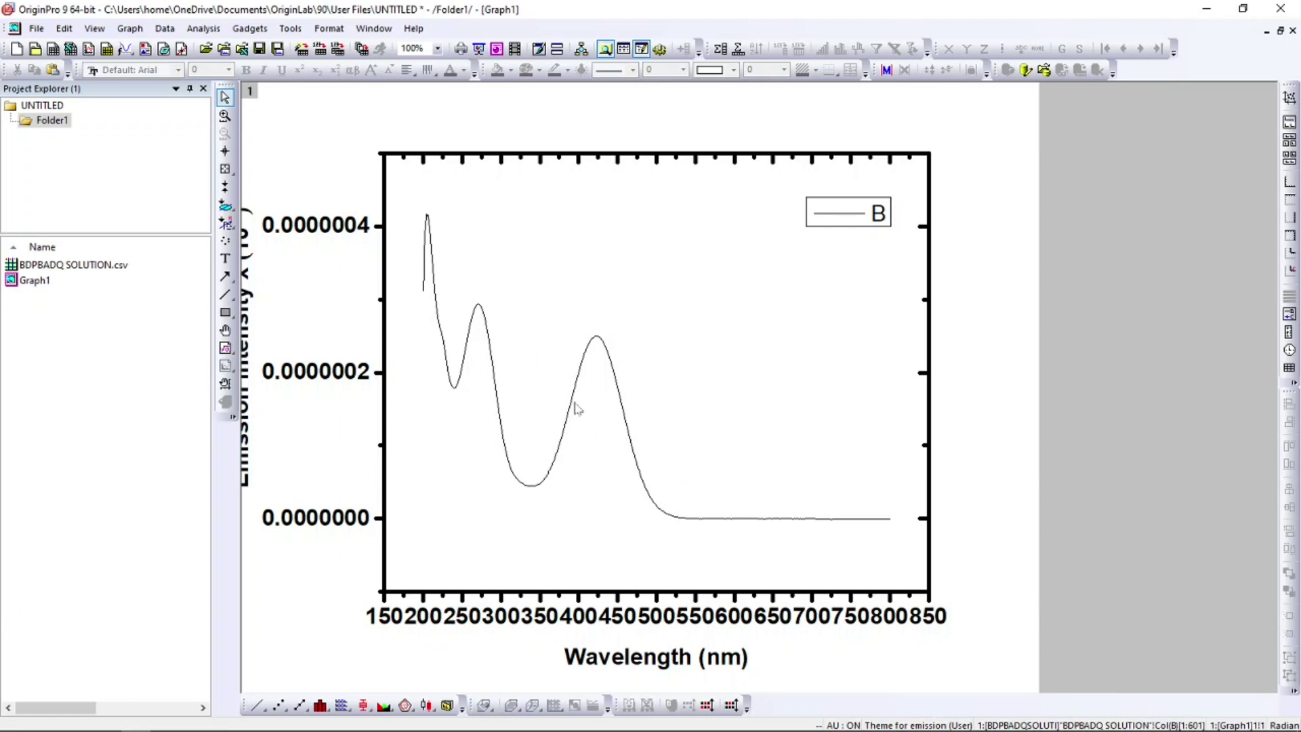
pyautogui.click(635, 159)
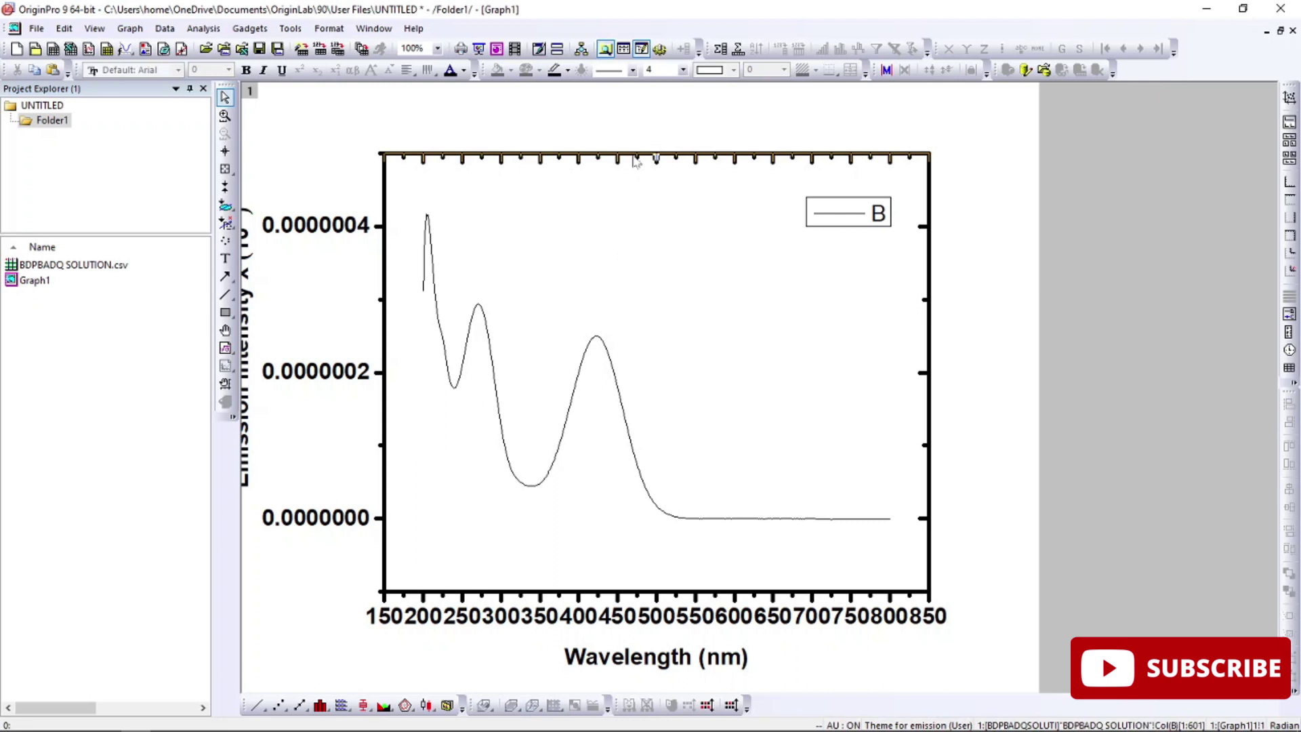
pyautogui.click(972, 258)
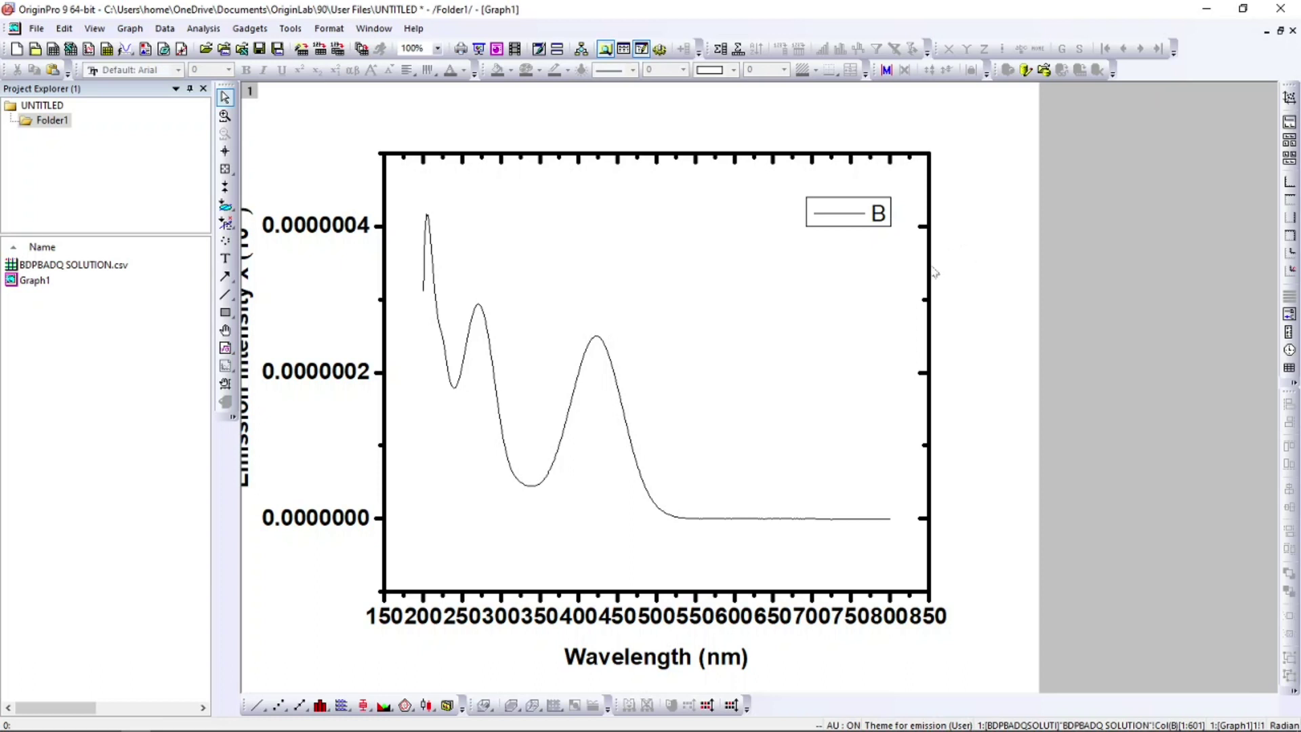
pyautogui.click(671, 161)
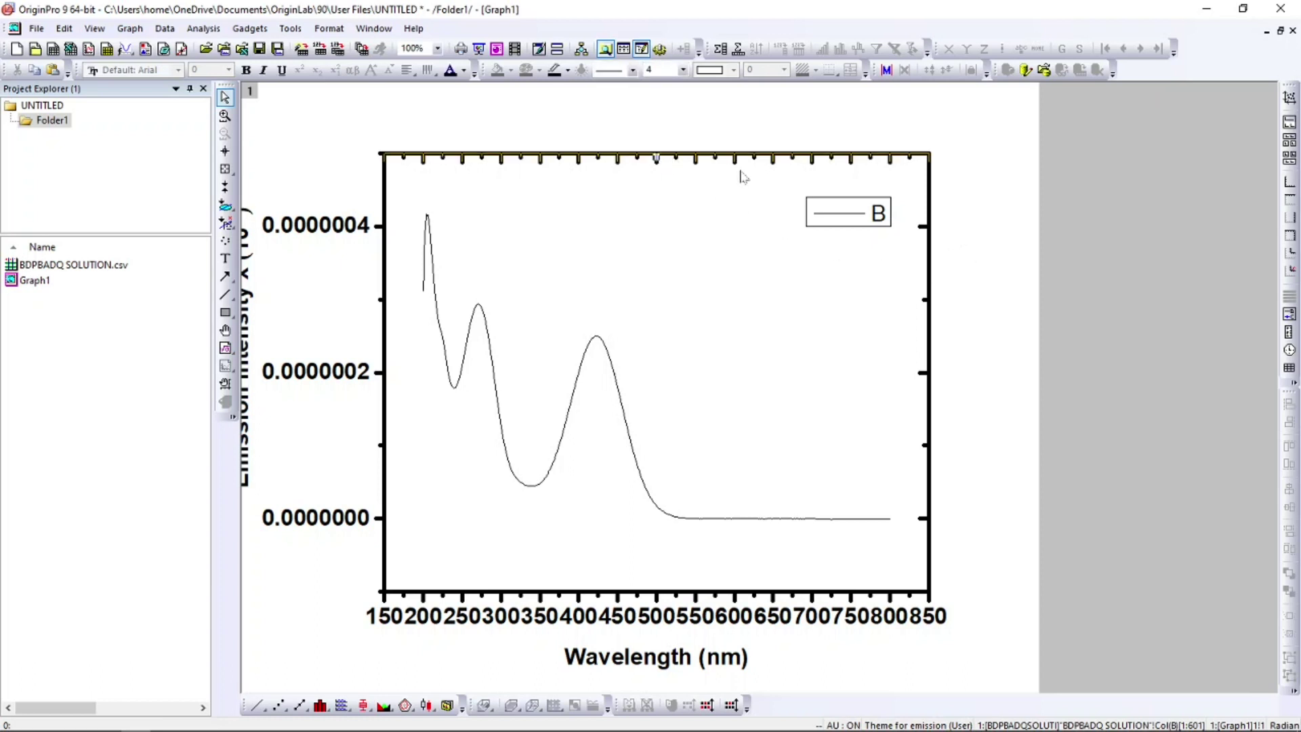
pyautogui.click(683, 70)
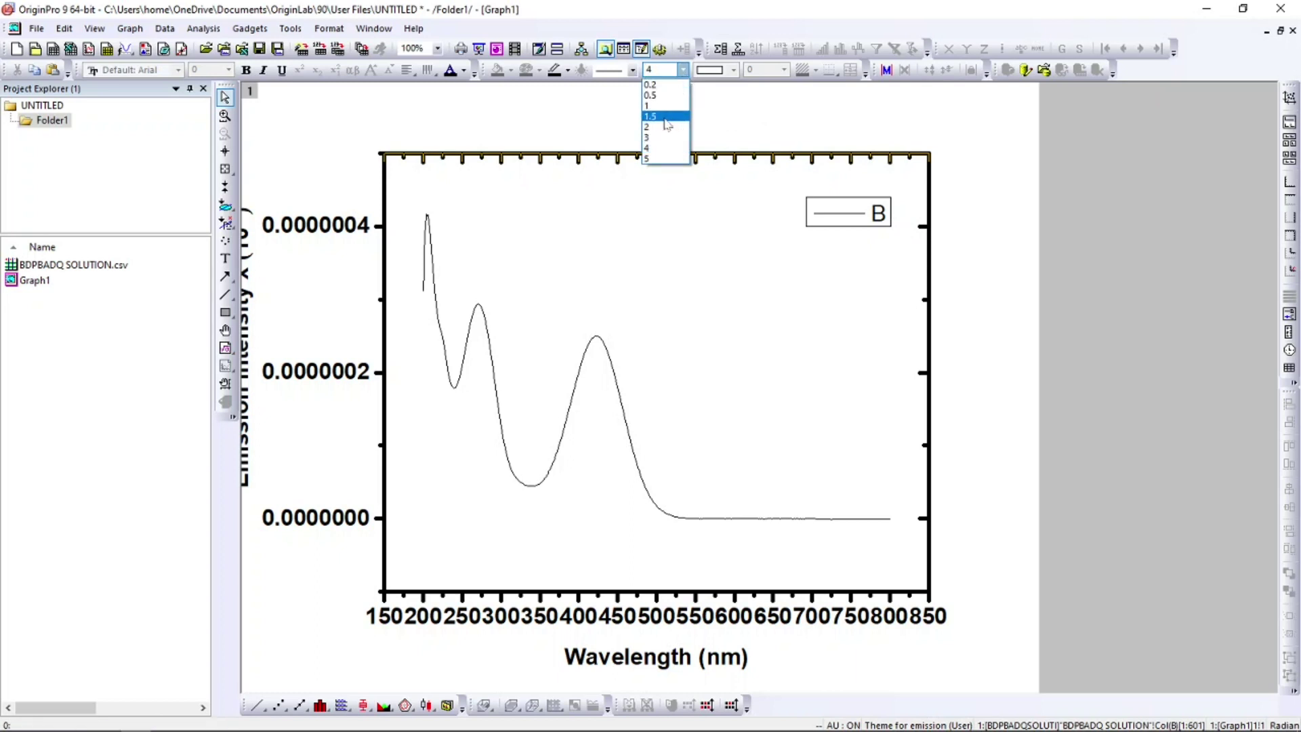
pyautogui.click(865, 131)
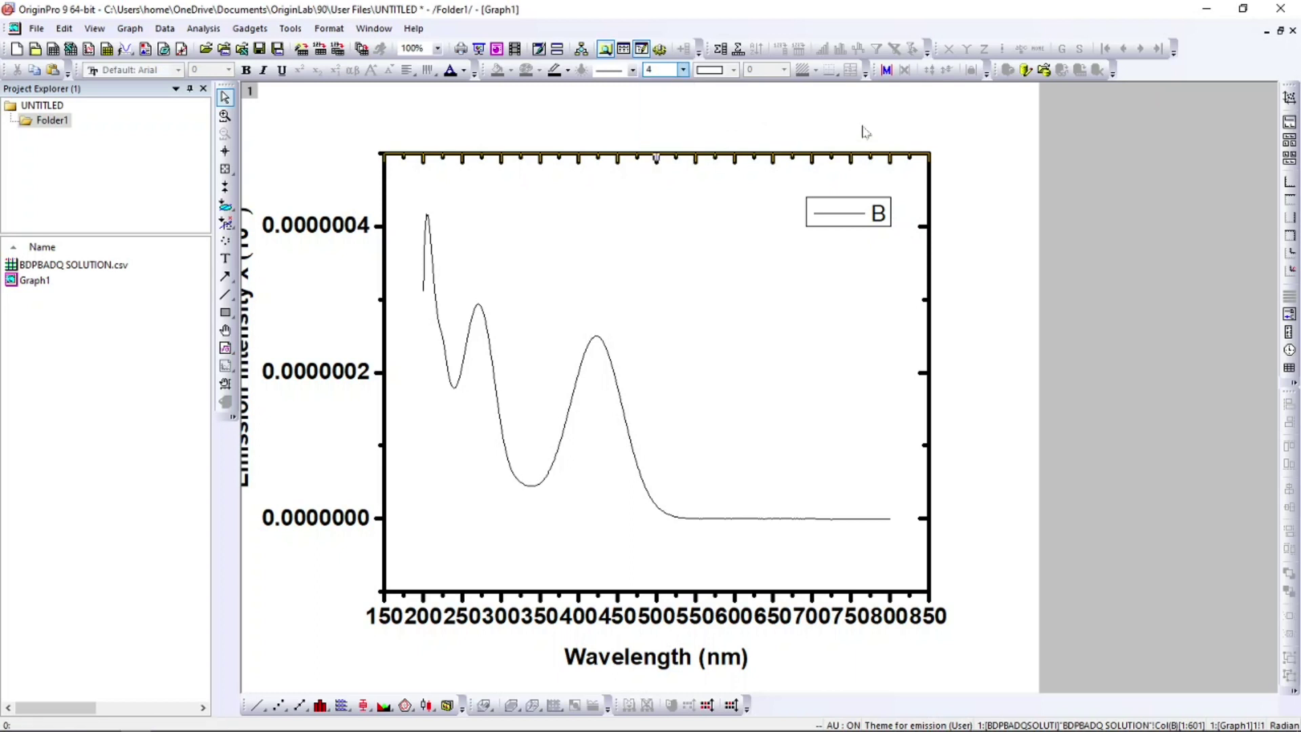
pyautogui.click(979, 212)
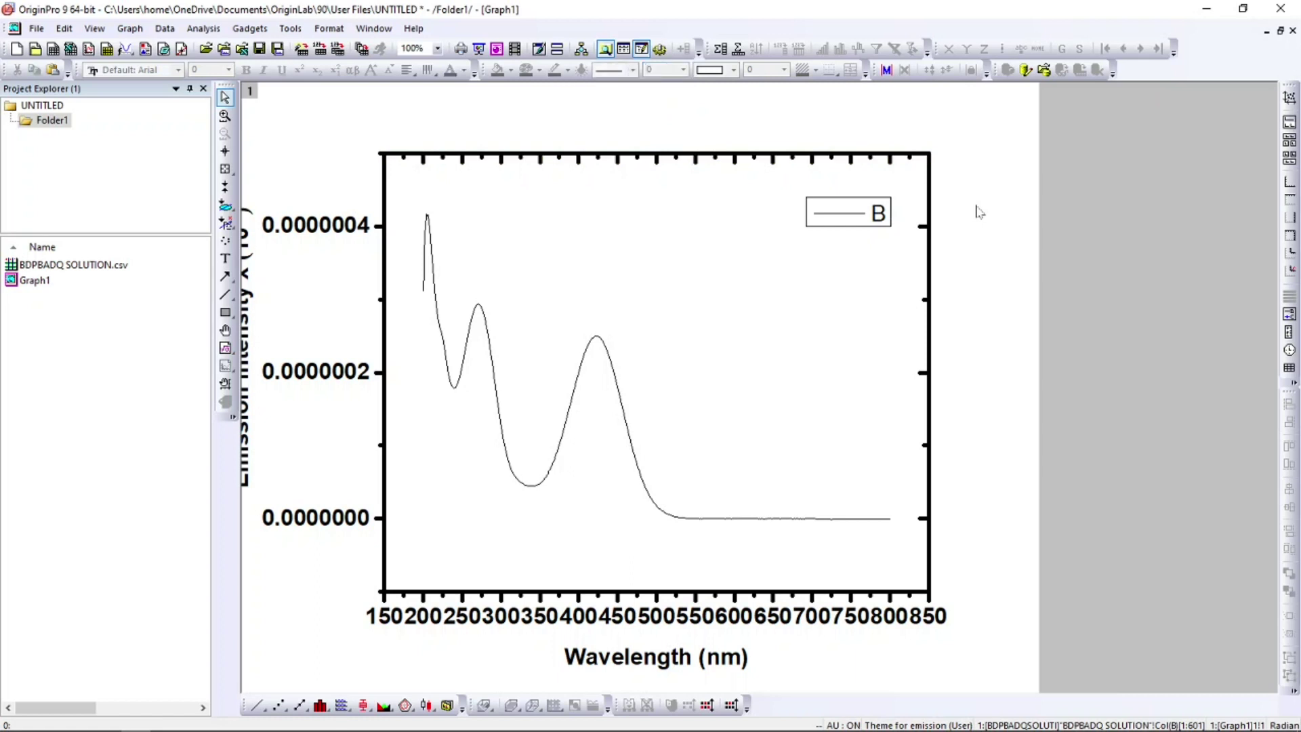
# Step: Thicken the spectrum curve to line width 3
pyautogui.click(563, 446)
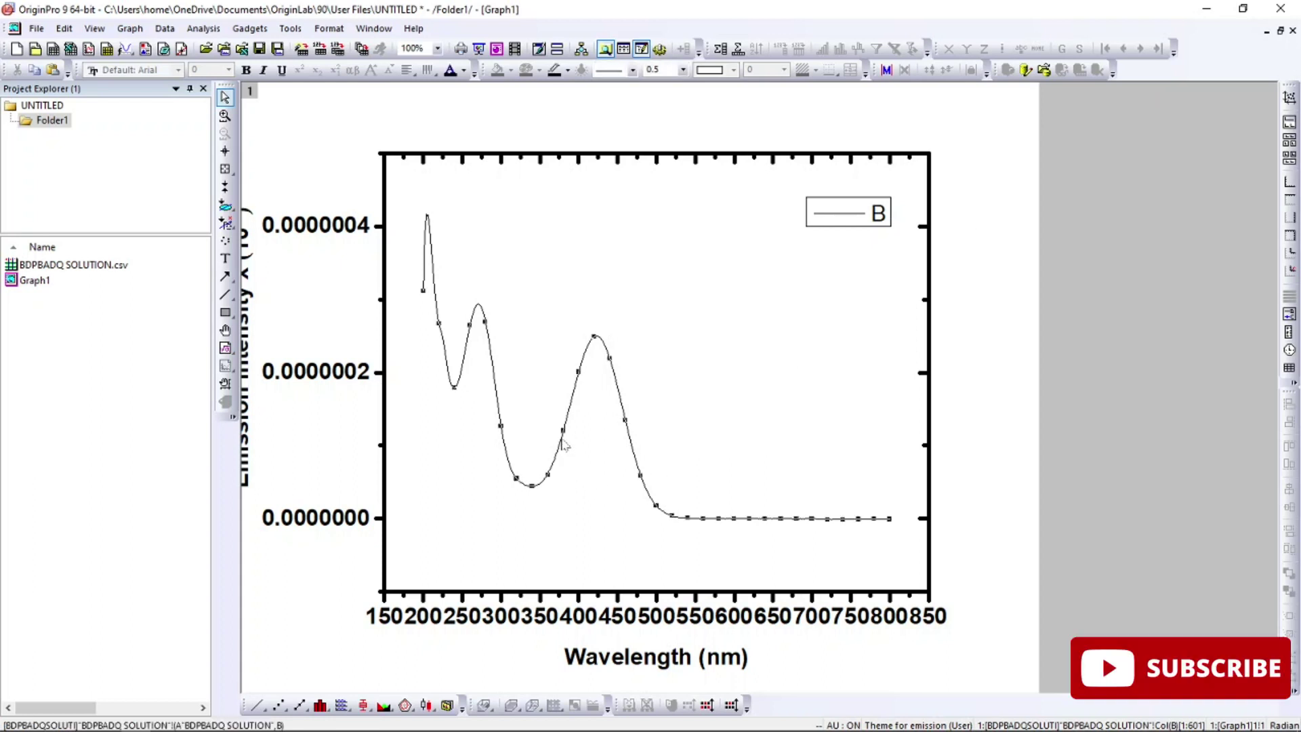
pyautogui.click(684, 70)
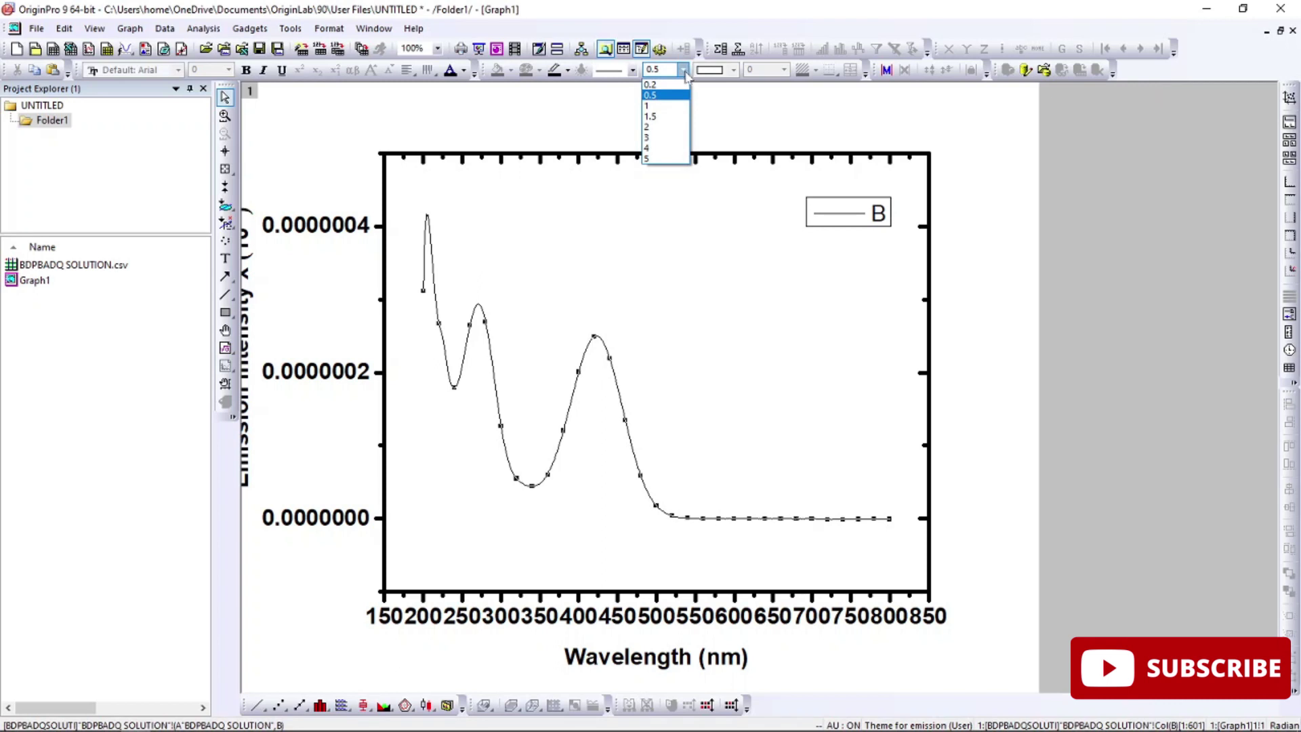
pyautogui.click(662, 137)
pyautogui.click(639, 395)
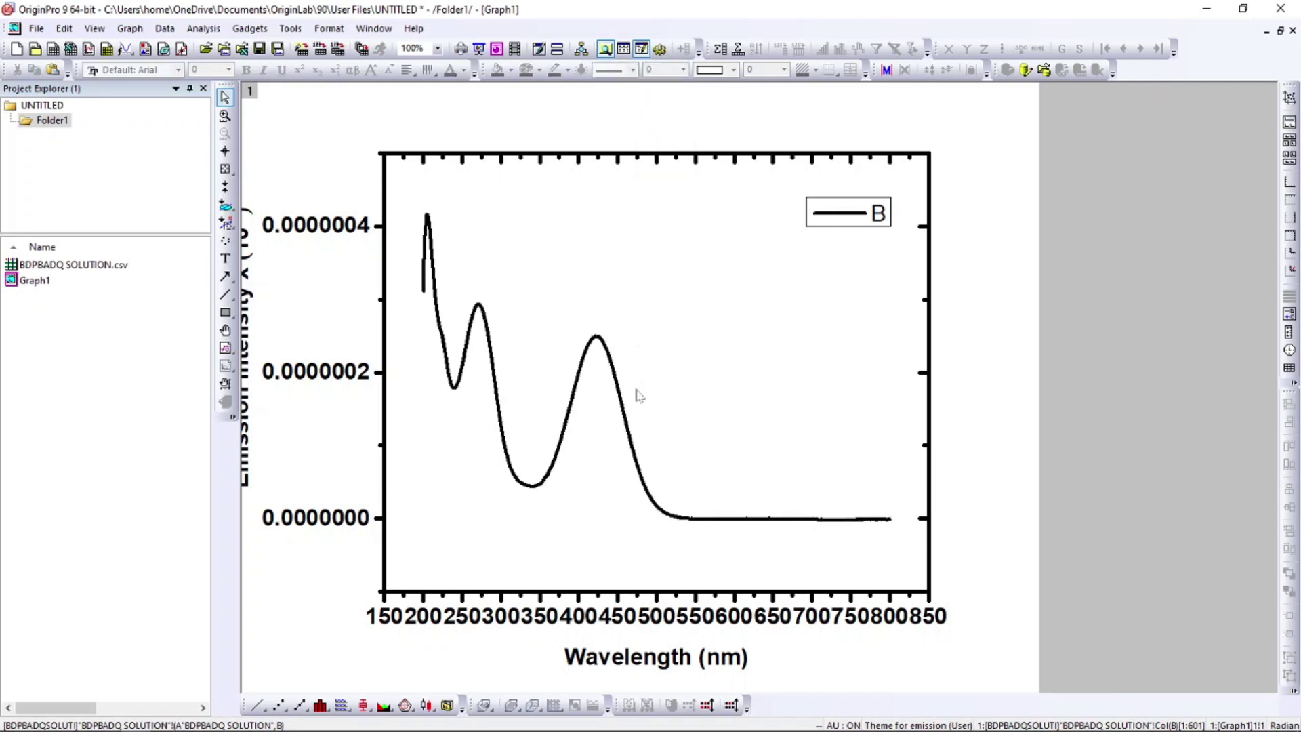
# Step: Colour the spectrum curve red
pyautogui.click(631, 440)
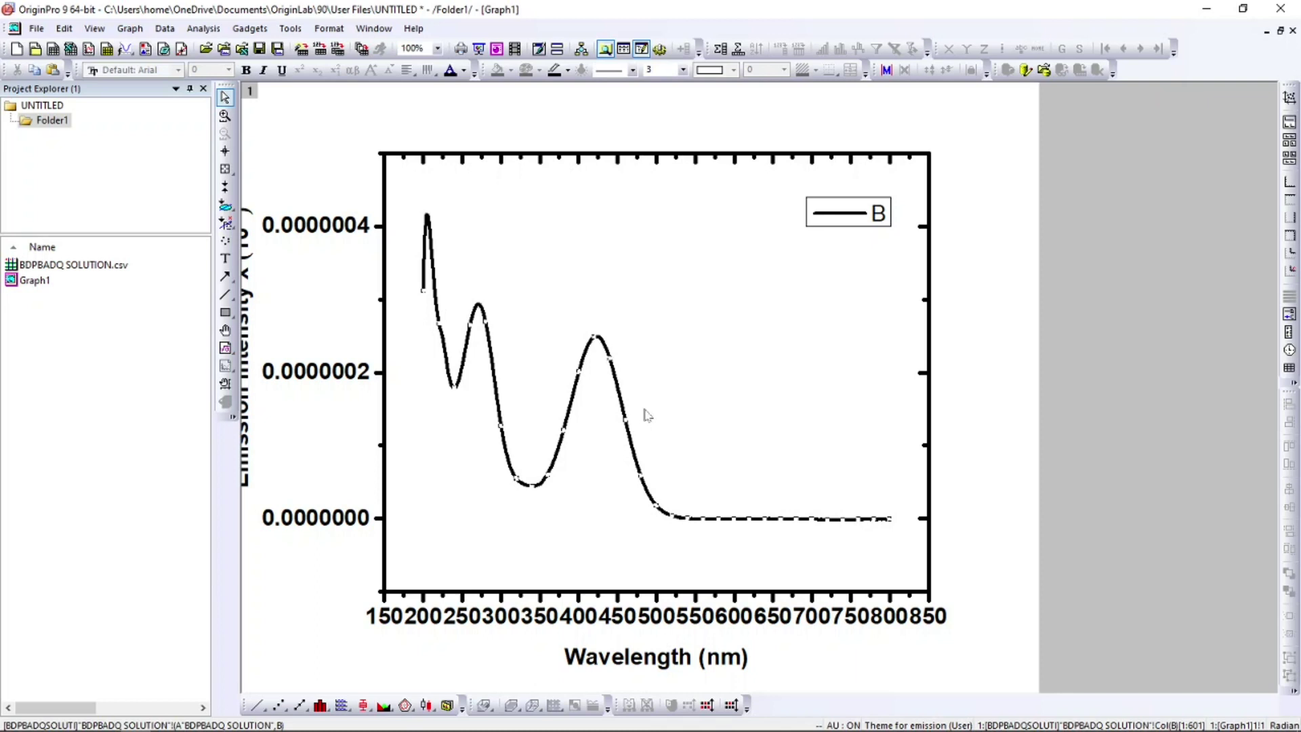
pyautogui.click(568, 70)
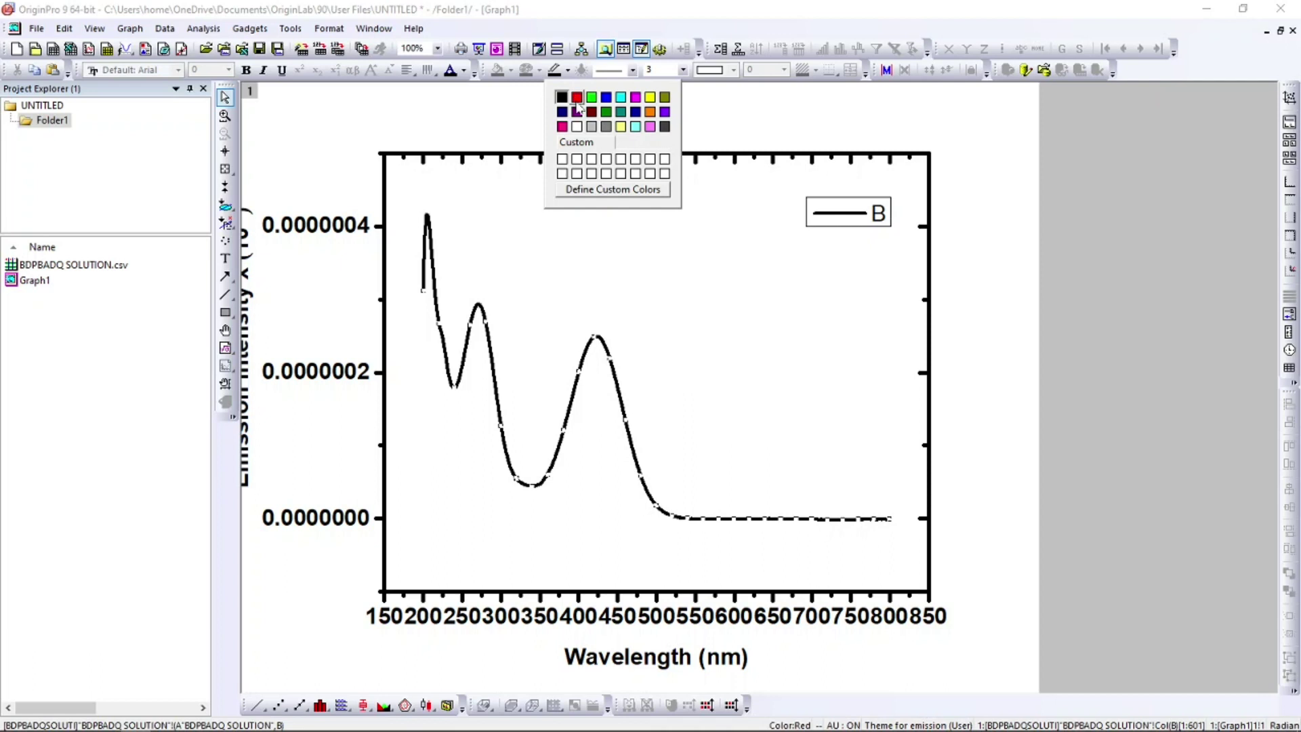
pyautogui.click(577, 98)
pyautogui.click(576, 108)
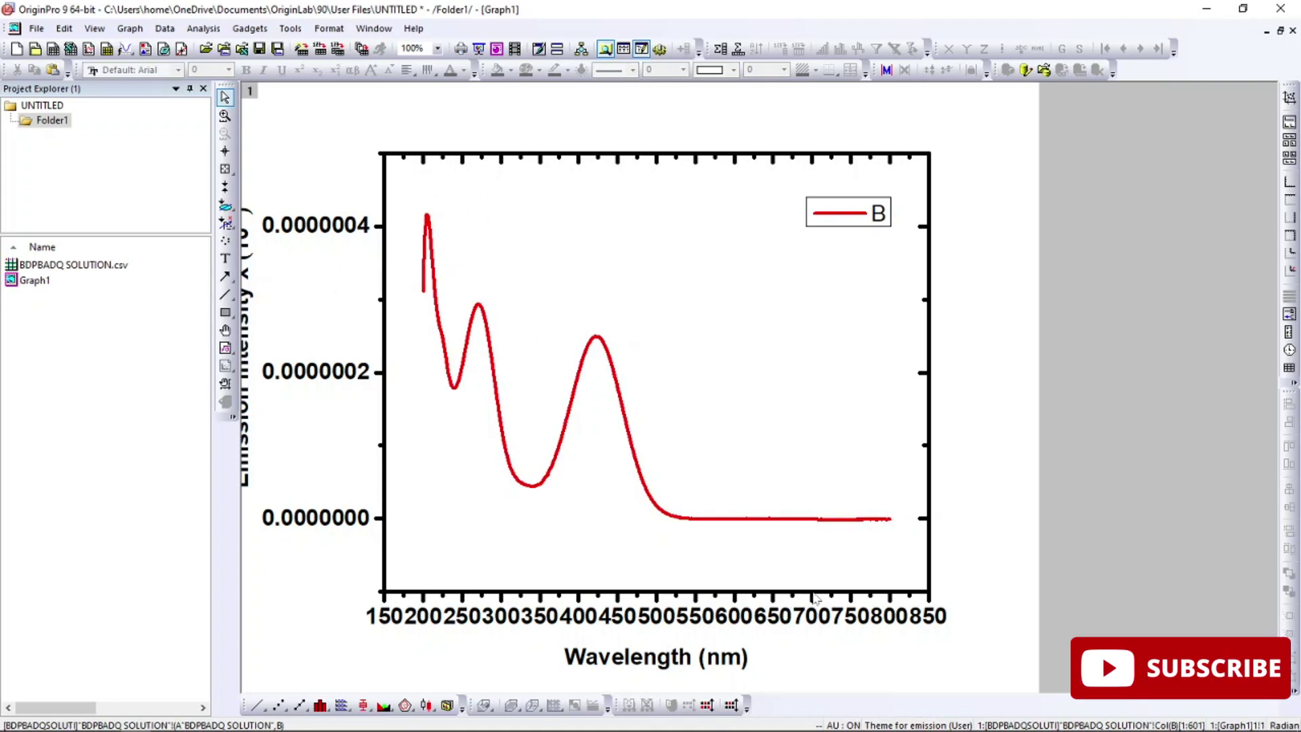
pyautogui.doubleClick(816, 597)
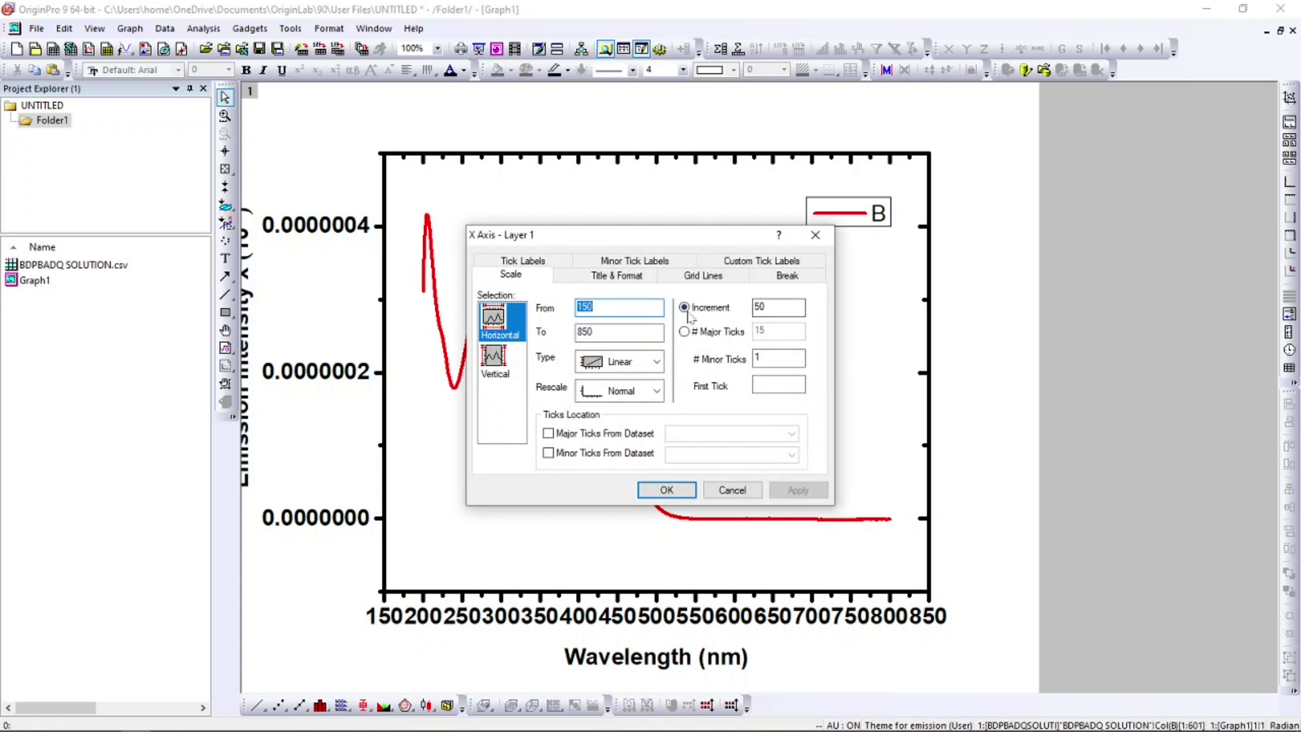
# Step: Set the X axis major tick increment to 100, labelling 200 to 800
pyautogui.press('Tab')
pyautogui.write('100')
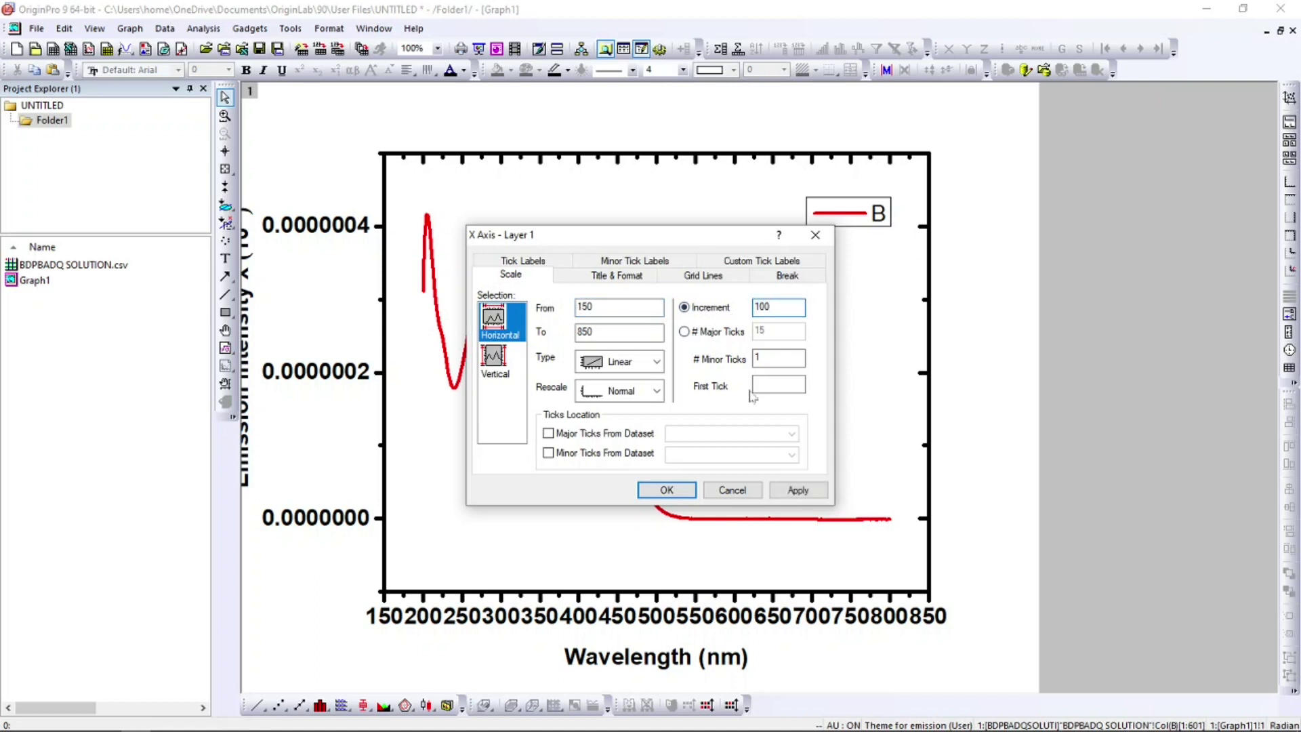
pyautogui.click(786, 490)
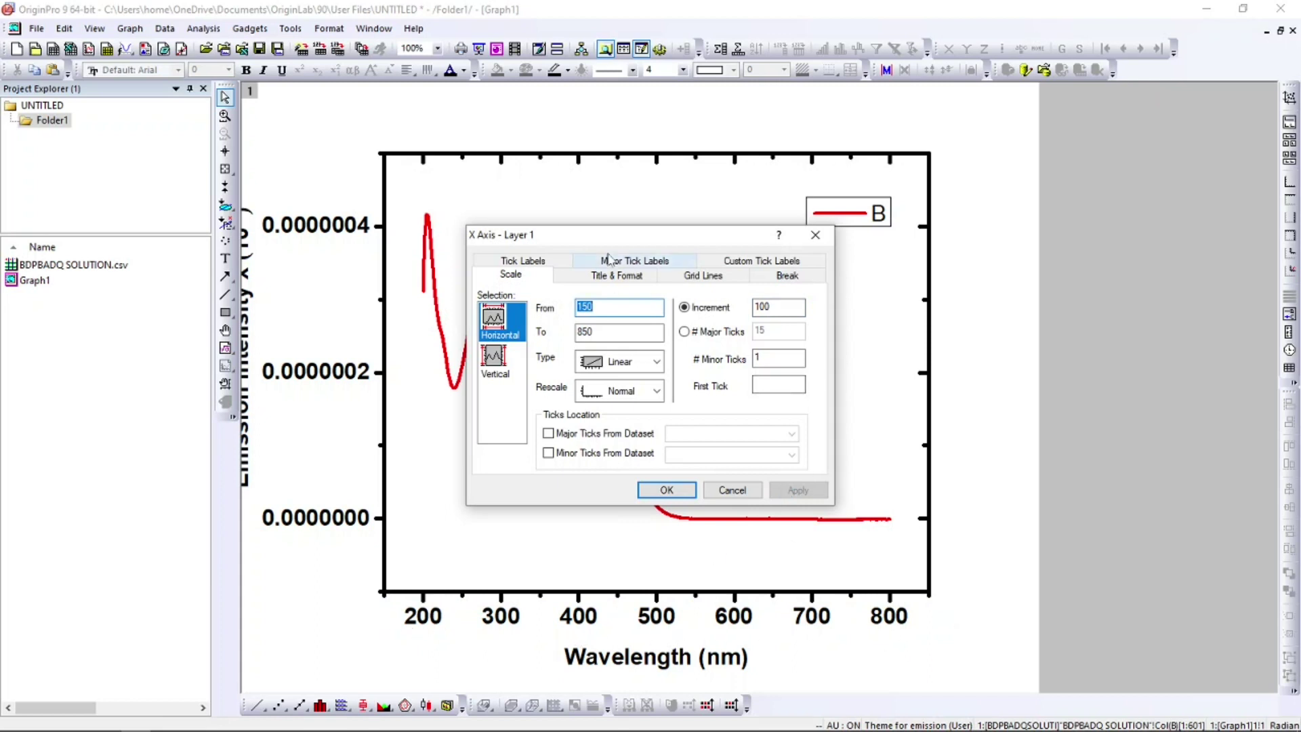
pyautogui.moveTo(605, 239); pyautogui.dragTo(642, 258)
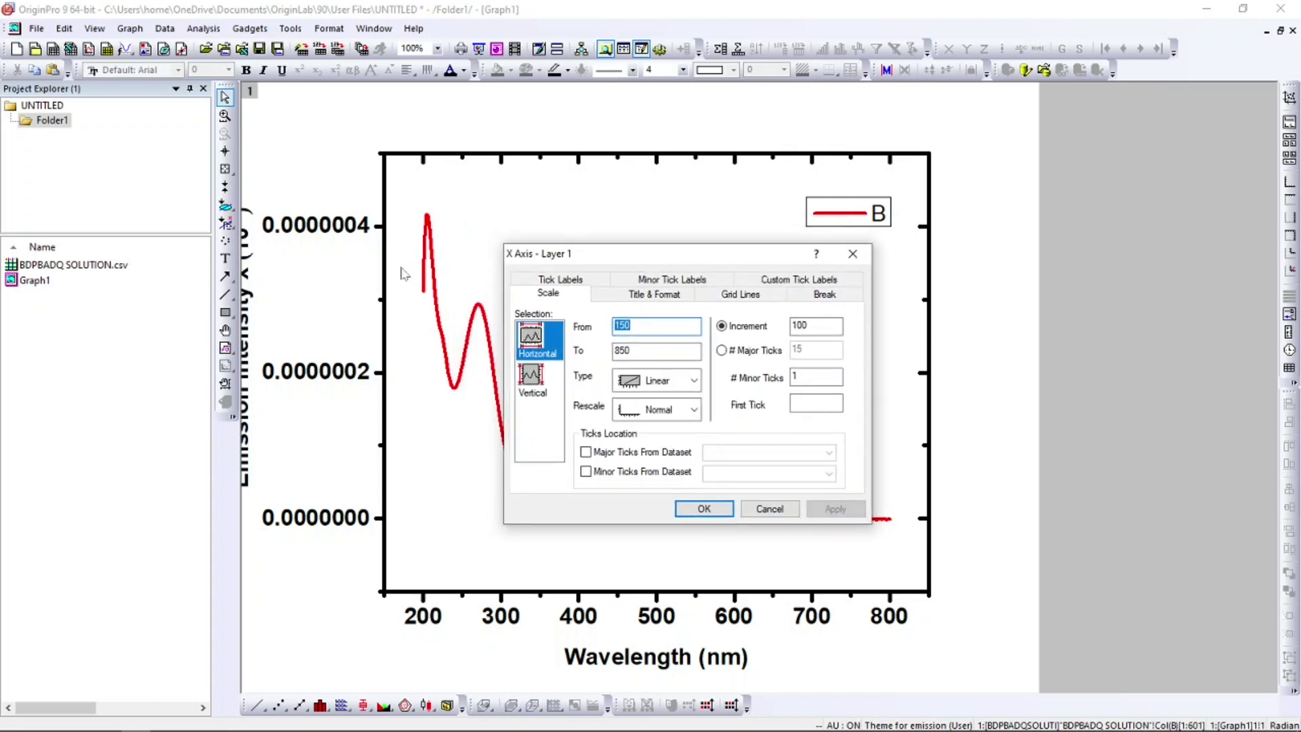
# Step: Set the vertical axis to run from 0 to 1.0 in steps of 0.2
pyautogui.click(531, 376)
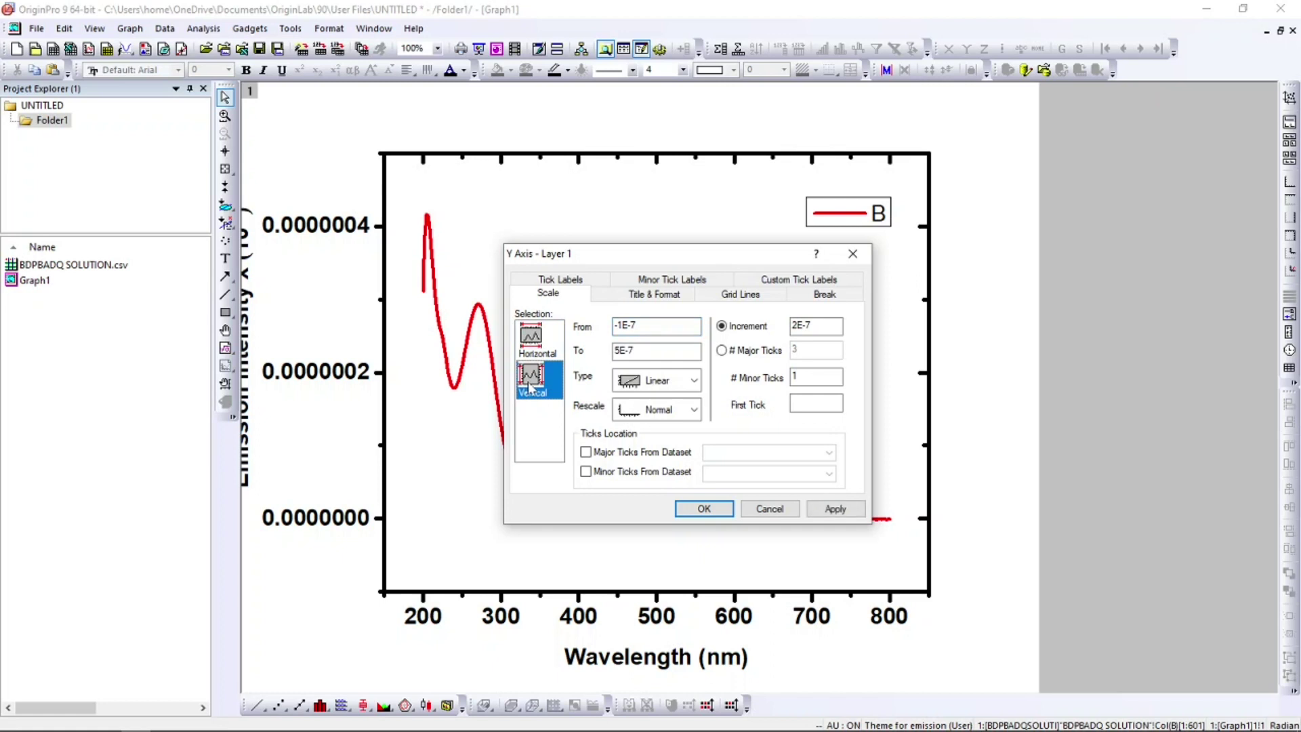
pyautogui.click(811, 325)
pyautogui.moveTo(813, 326); pyautogui.dragTo(786, 329)
pyautogui.write('0')
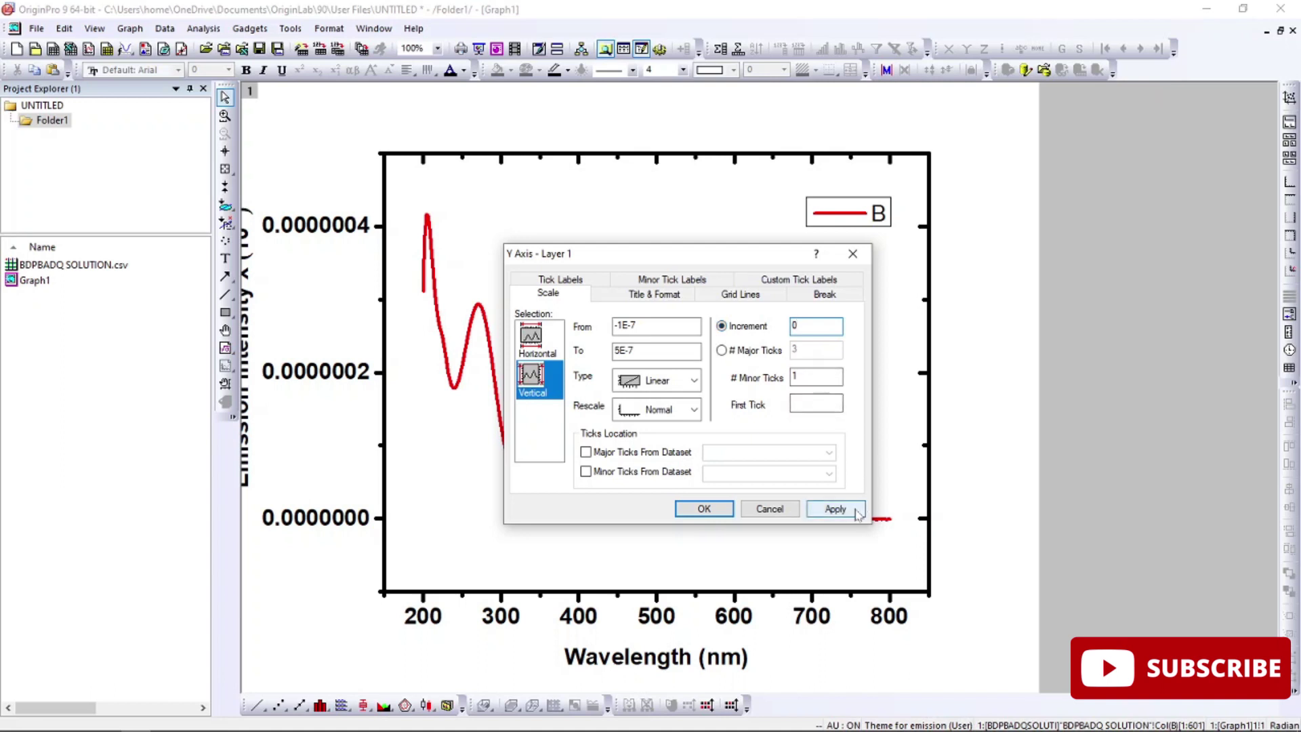
pyautogui.click(858, 514)
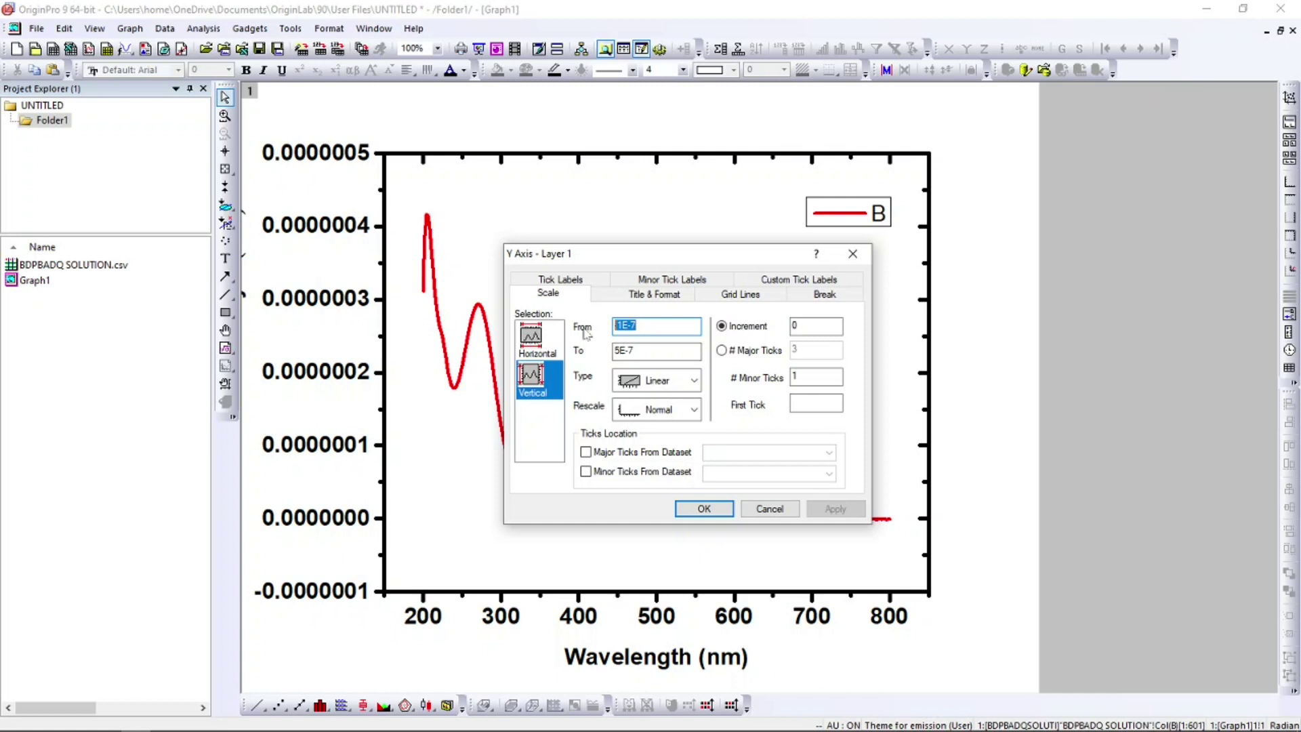
pyautogui.write('0')
pyautogui.press('Tab')
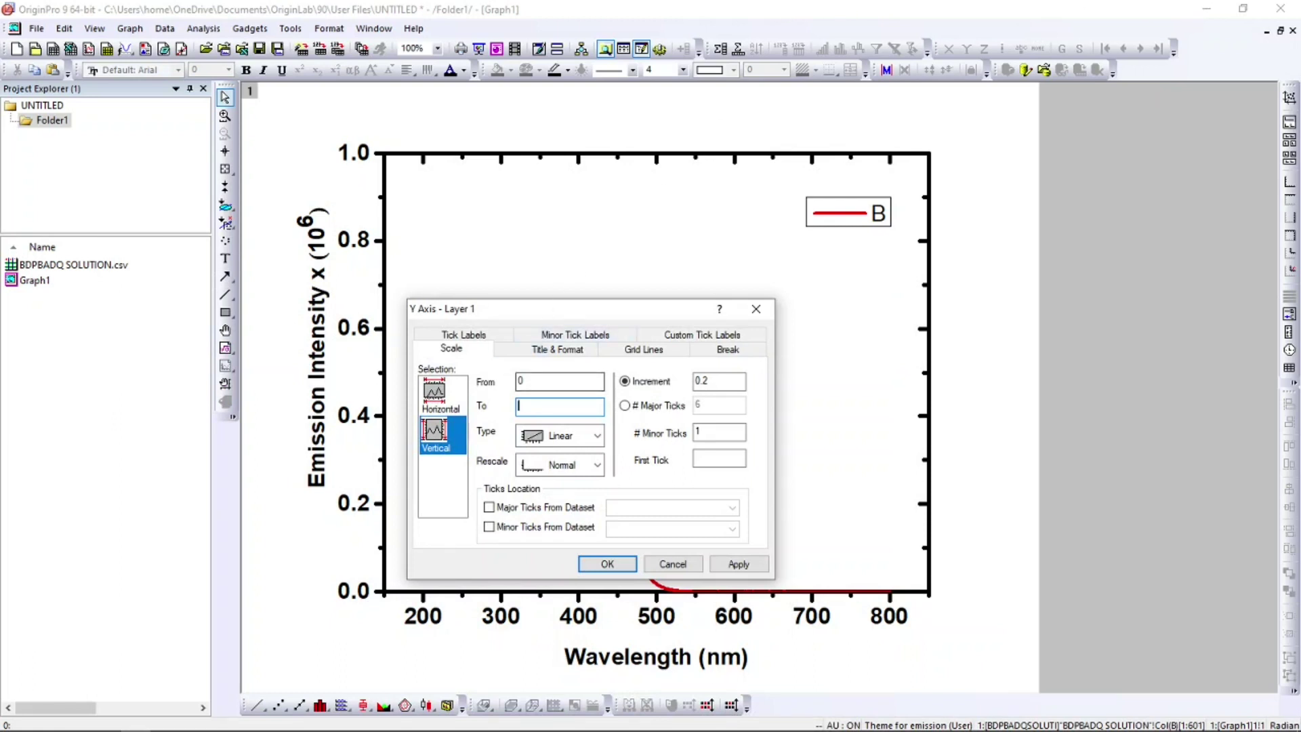
pyautogui.write('1')
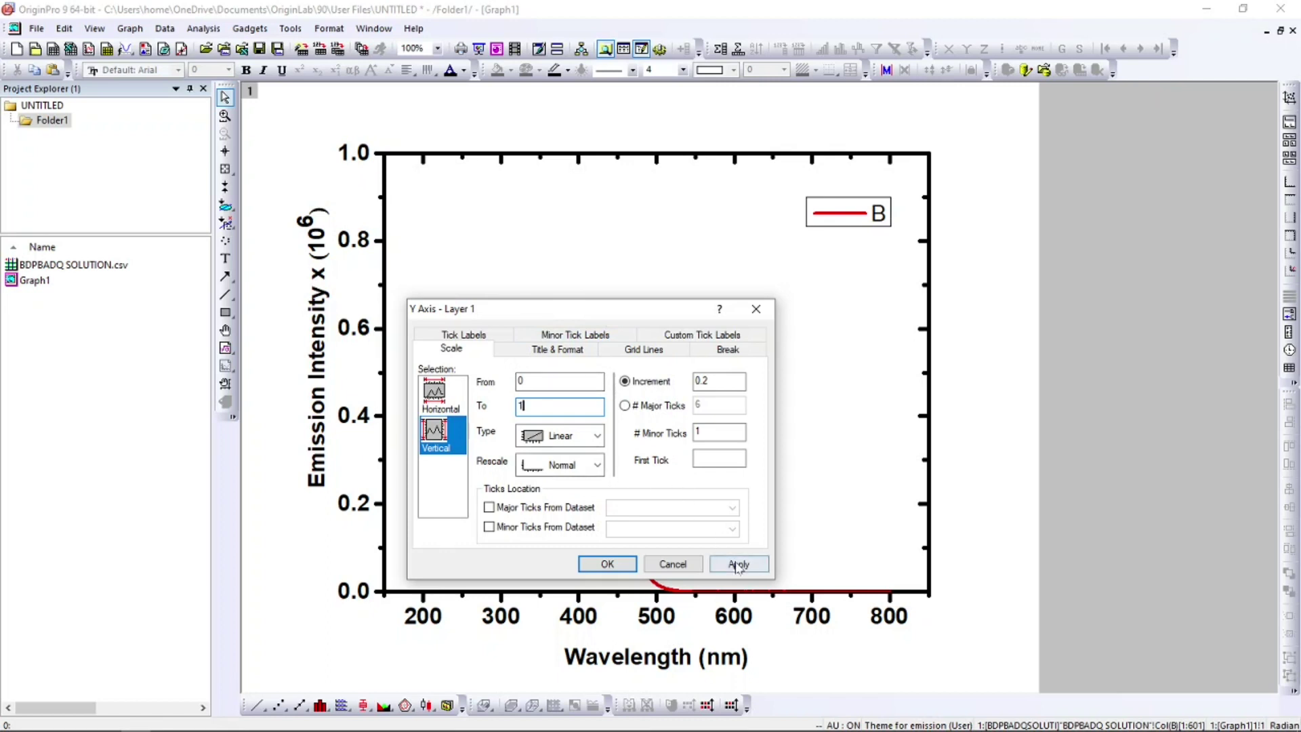
pyautogui.click(588, 566)
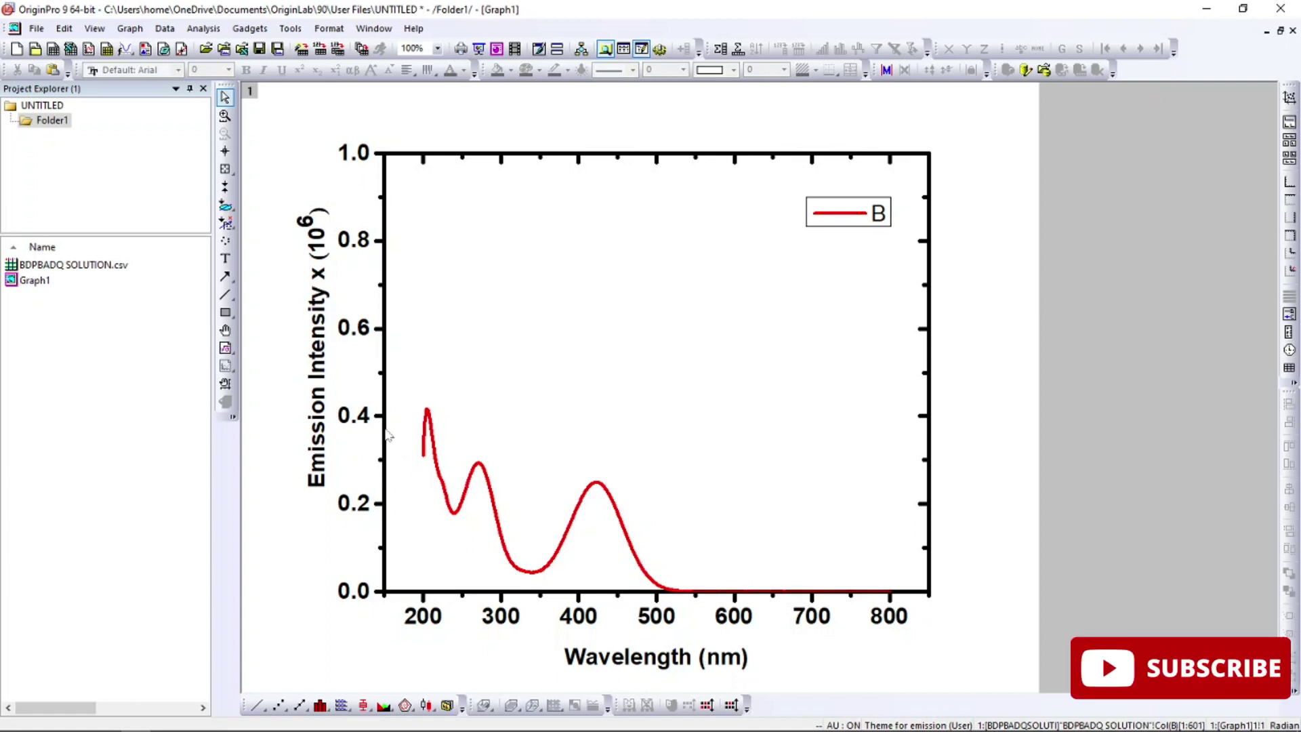
# Step: Retitle the y axis 'Absorbance' in place of Emission Intensity x (10^6)
pyautogui.doubleClick(318, 379)
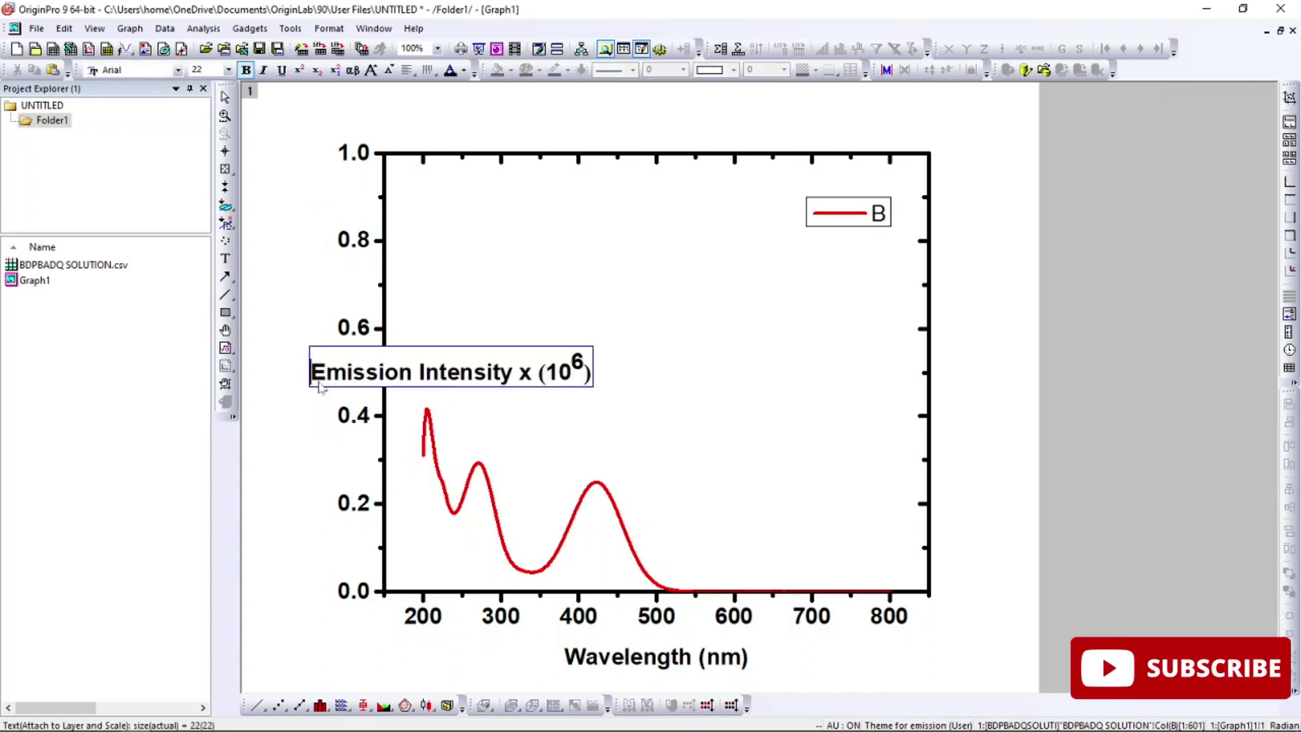
pyautogui.moveTo(313, 373); pyautogui.dragTo(619, 366)
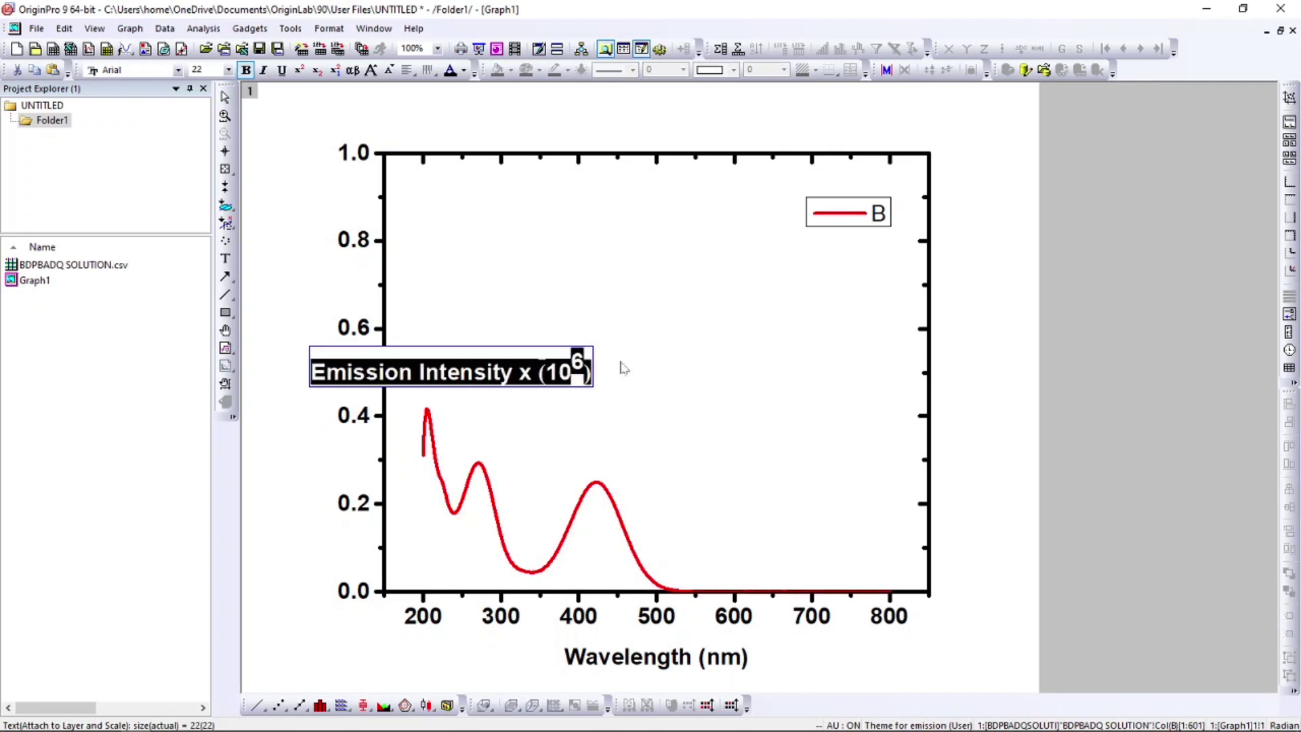
pyautogui.press('Delete')
pyautogui.write('Abs')
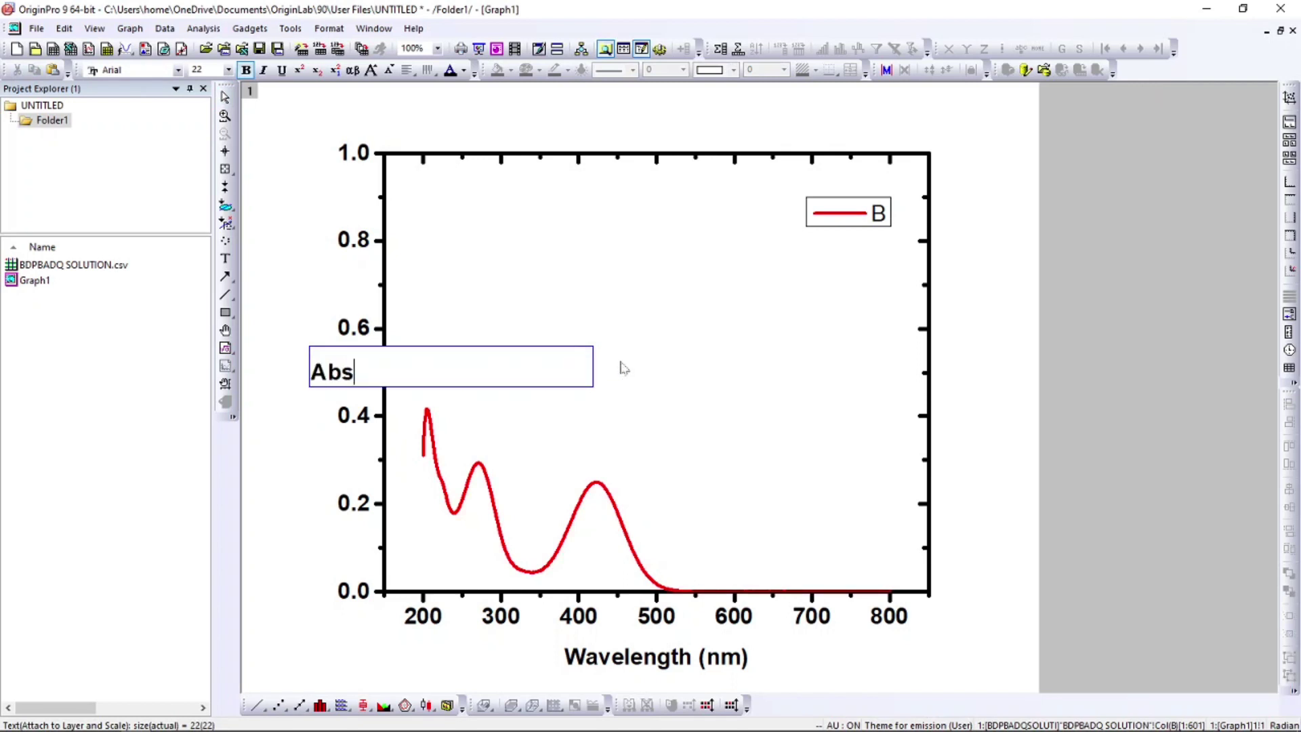
pyautogui.write('orbance')
pyautogui.click(280, 275)
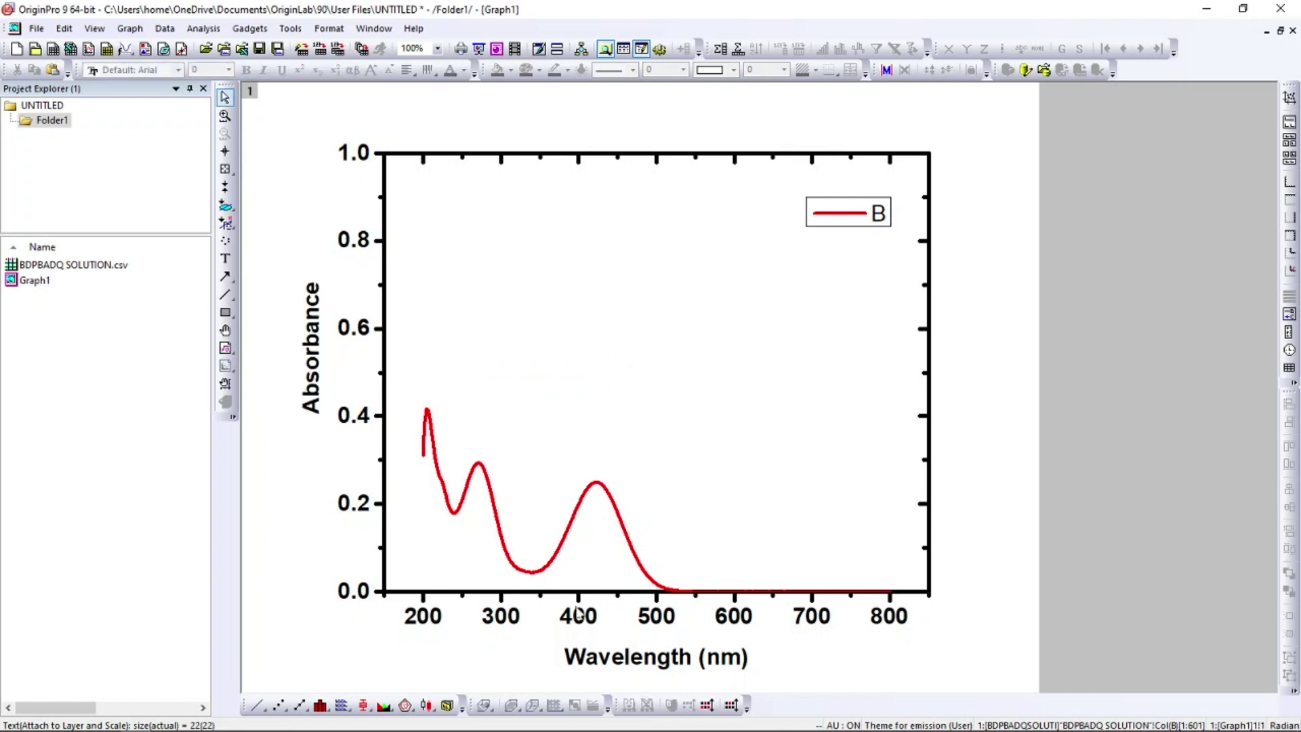
# Step: Select the Wavelength (nm) axis title, then select the legend for editing
pyautogui.click(612, 661)
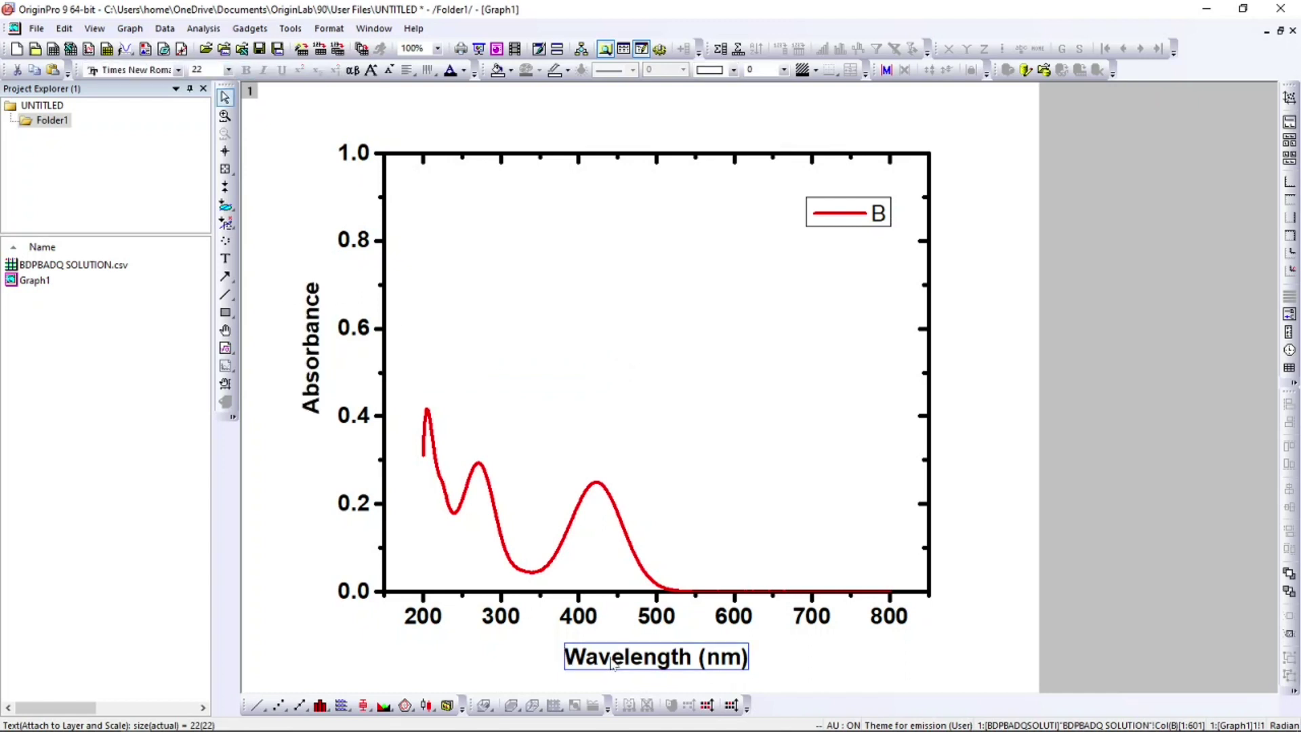
pyautogui.click(817, 671)
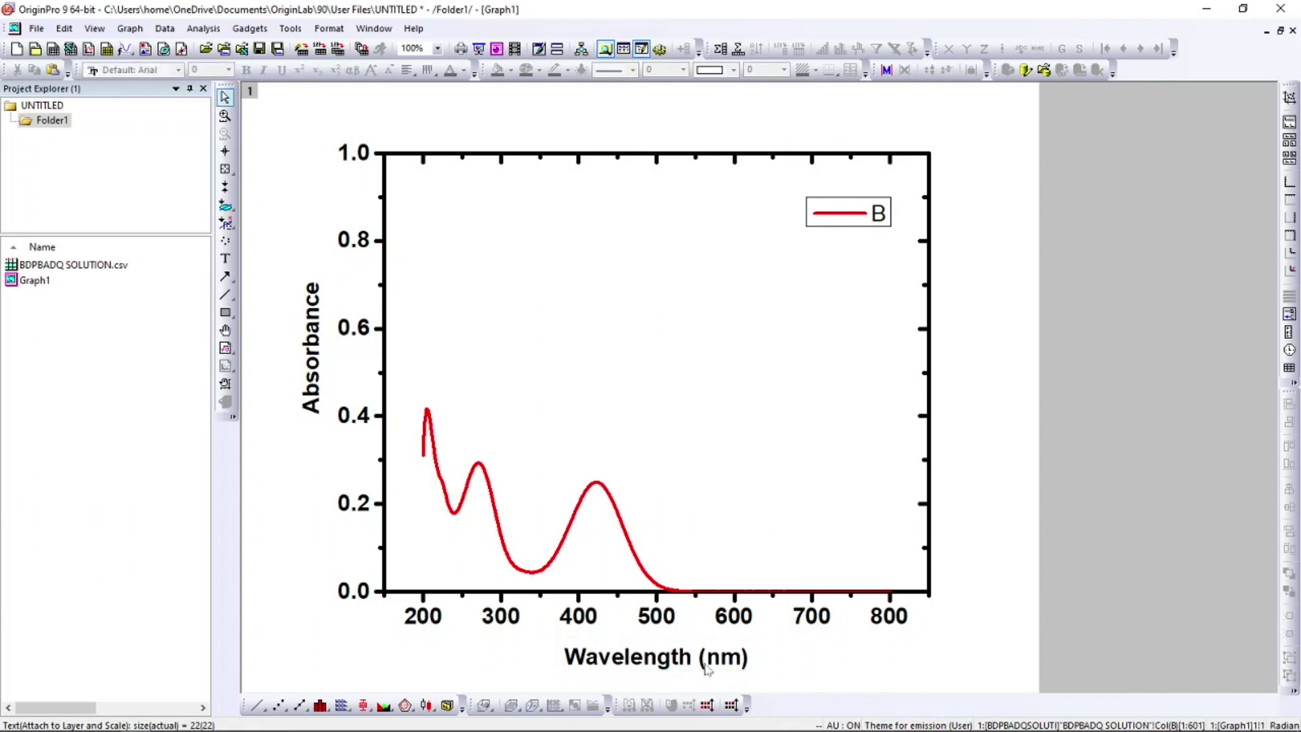
pyautogui.click(883, 222)
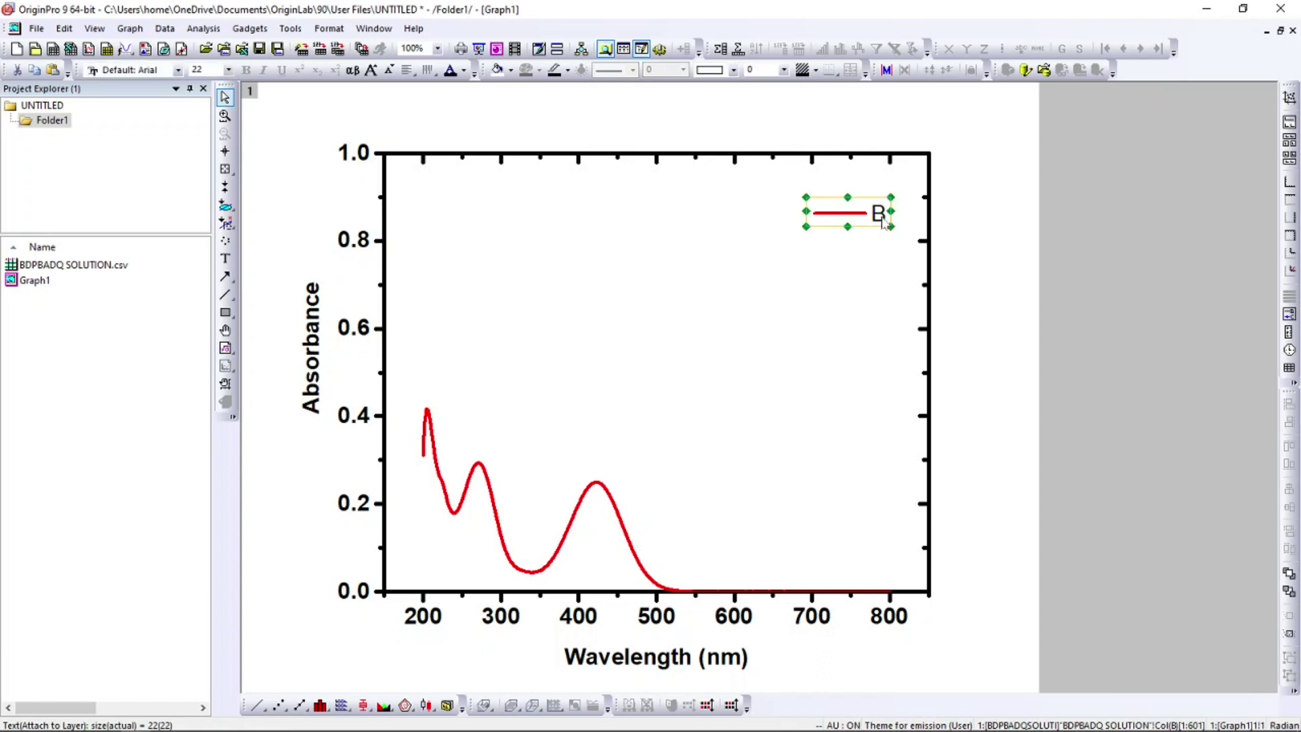
pyautogui.click(883, 222)
# Step: Replace the legend's %(1) entry with XYZ and move the legend up toward the top-right
pyautogui.click(962, 254)
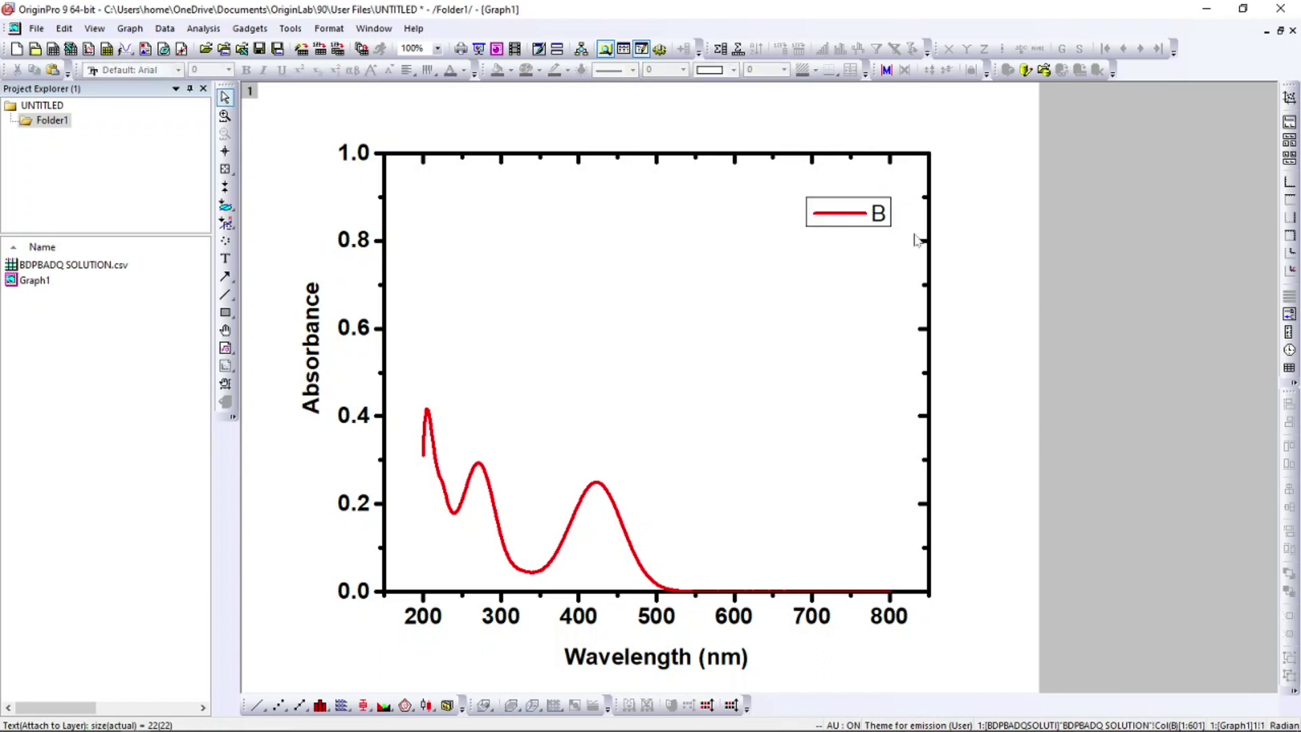
pyautogui.doubleClick(883, 222)
pyautogui.moveTo(870, 215); pyautogui.dragTo(938, 224)
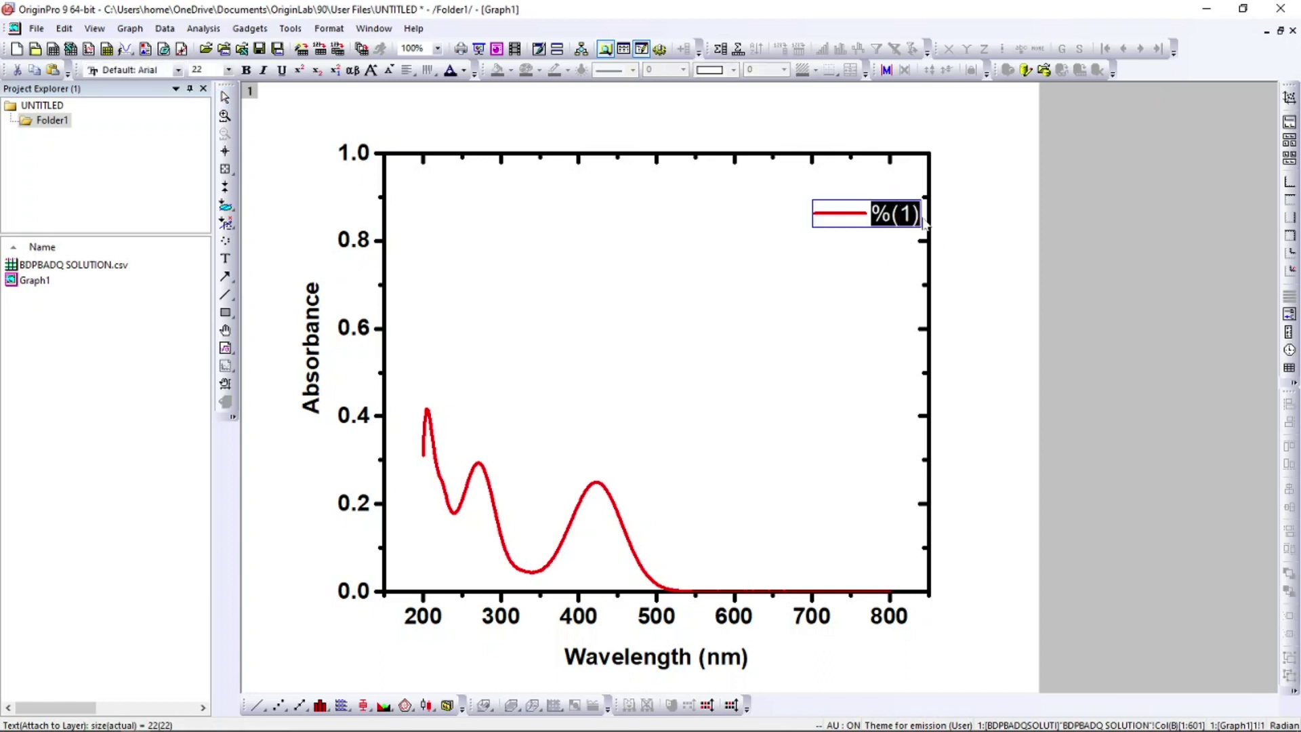
pyautogui.press('BackSpace')
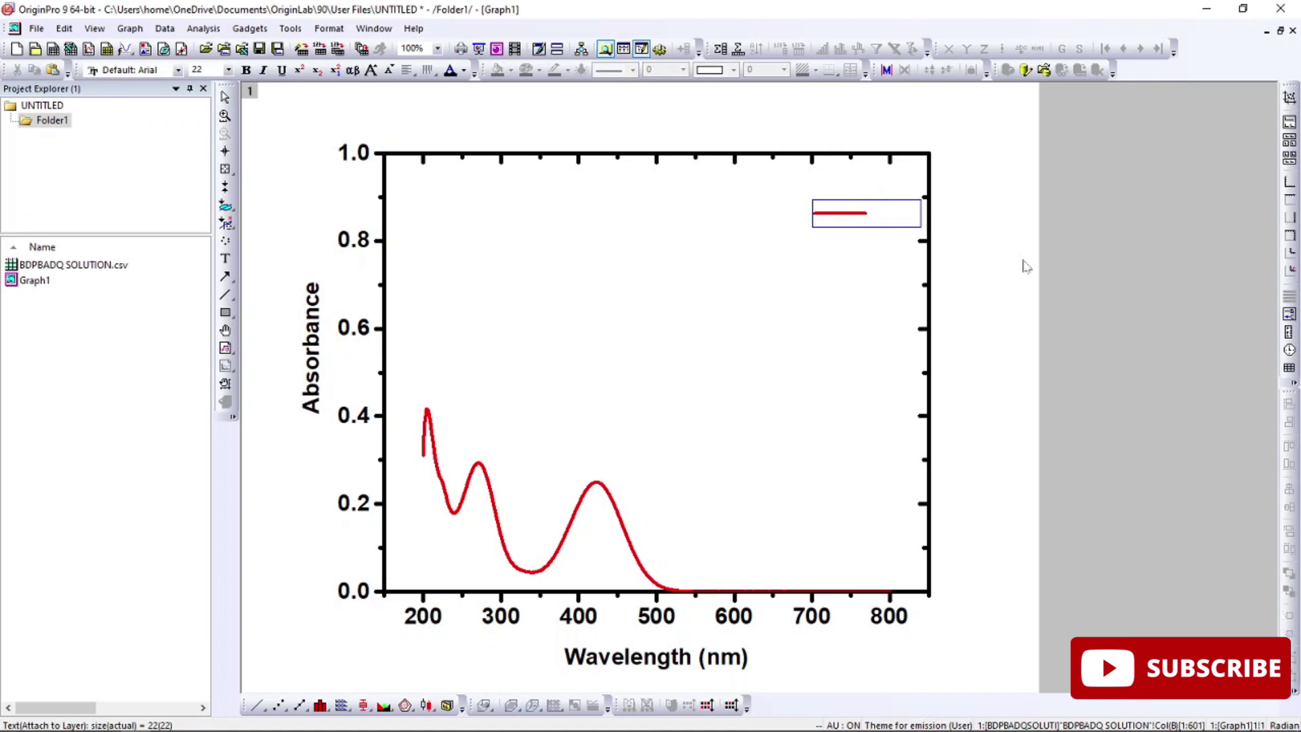
pyautogui.write('XYZ')
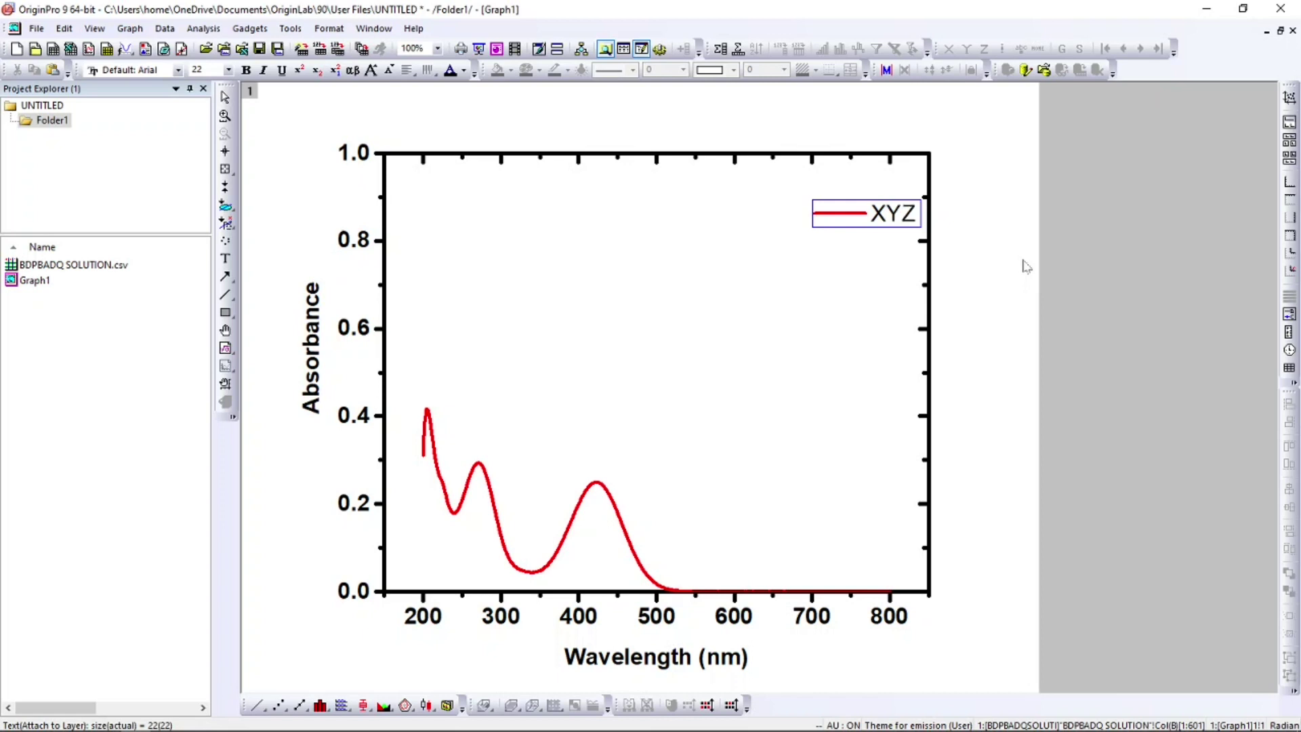
pyautogui.click(1027, 266)
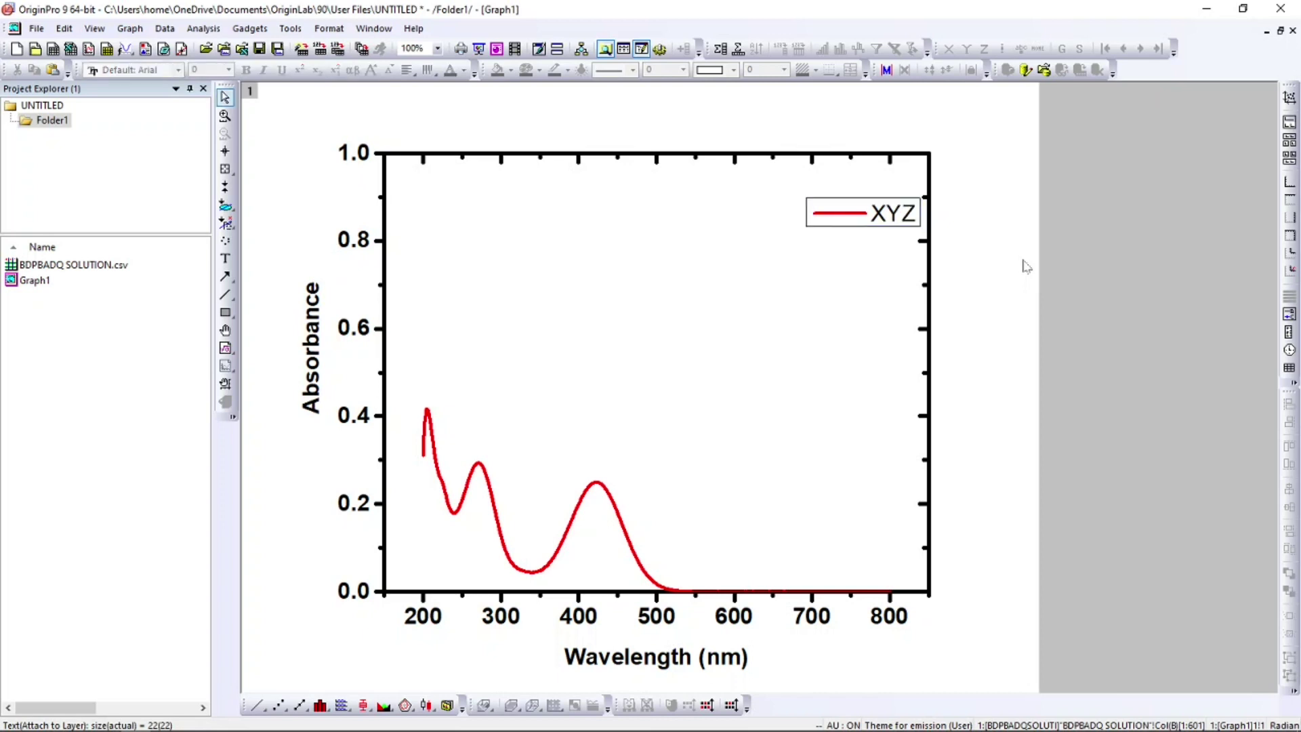
pyautogui.moveTo(885, 212); pyautogui.dragTo(885, 181)
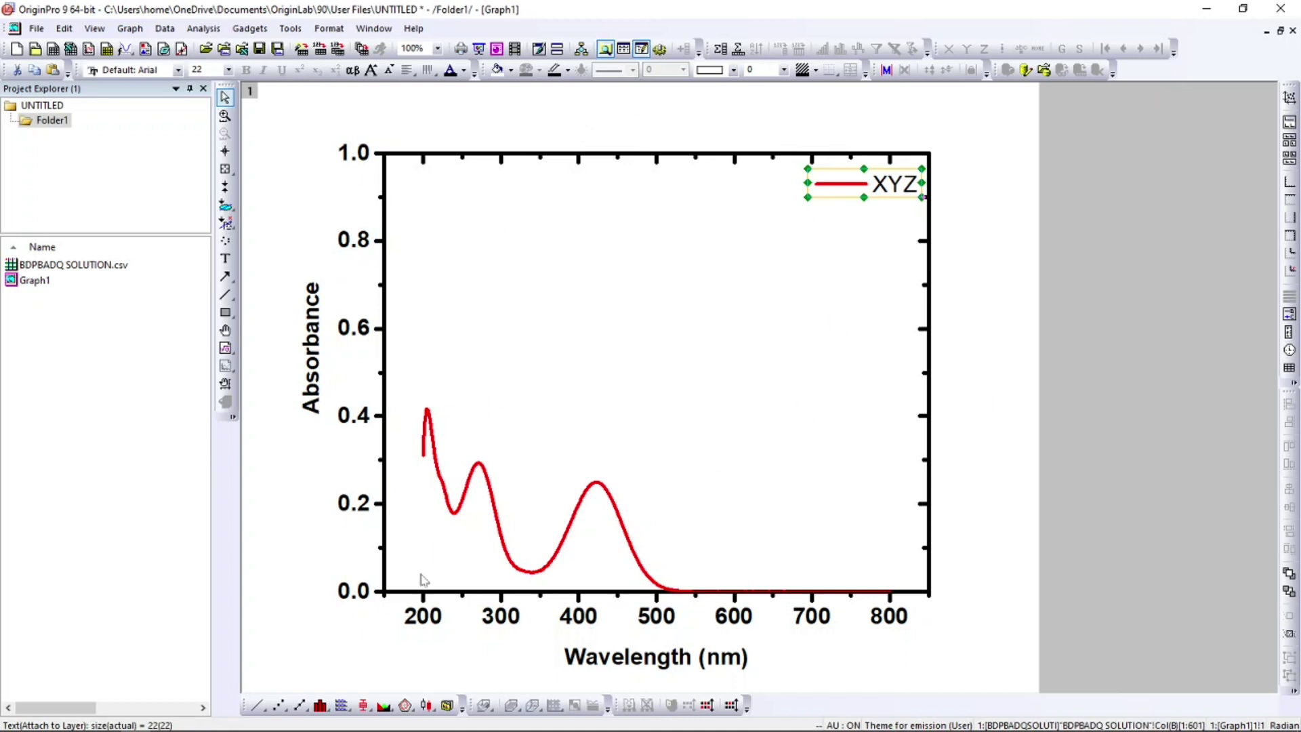
pyautogui.click(225, 170)
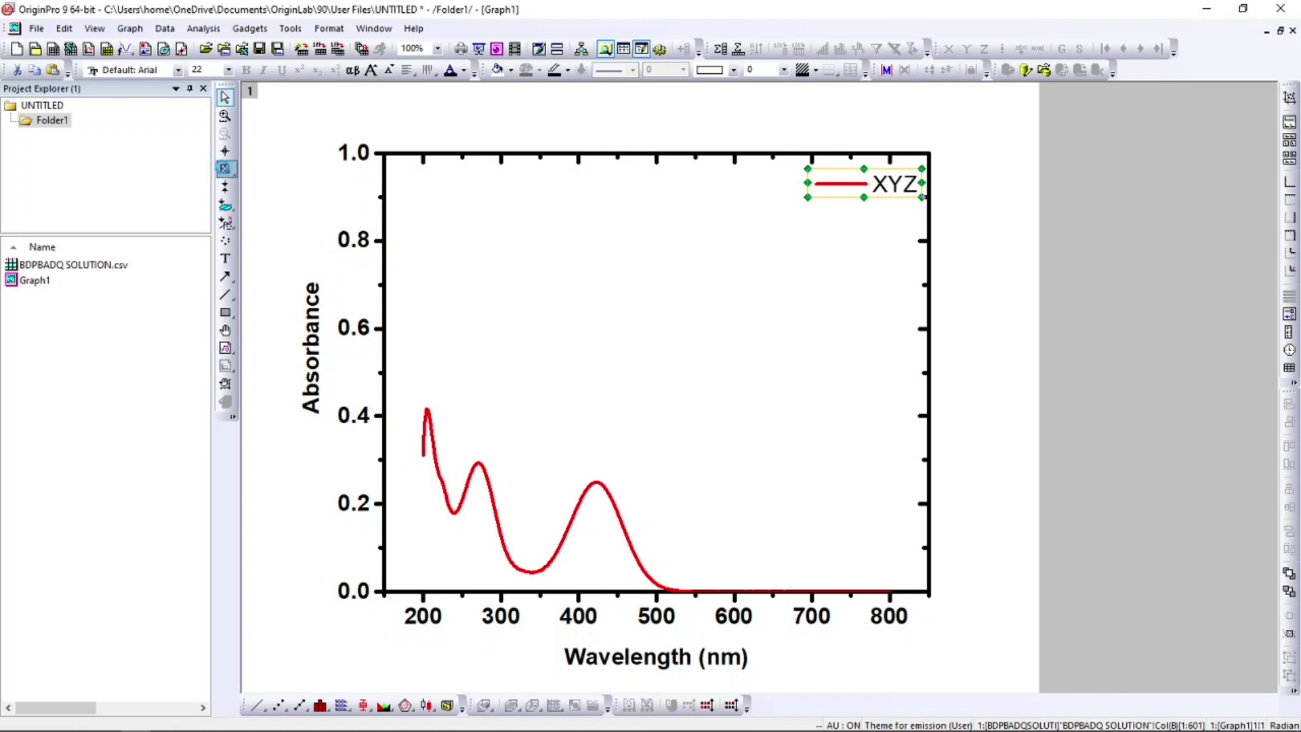
pyautogui.click(421, 458)
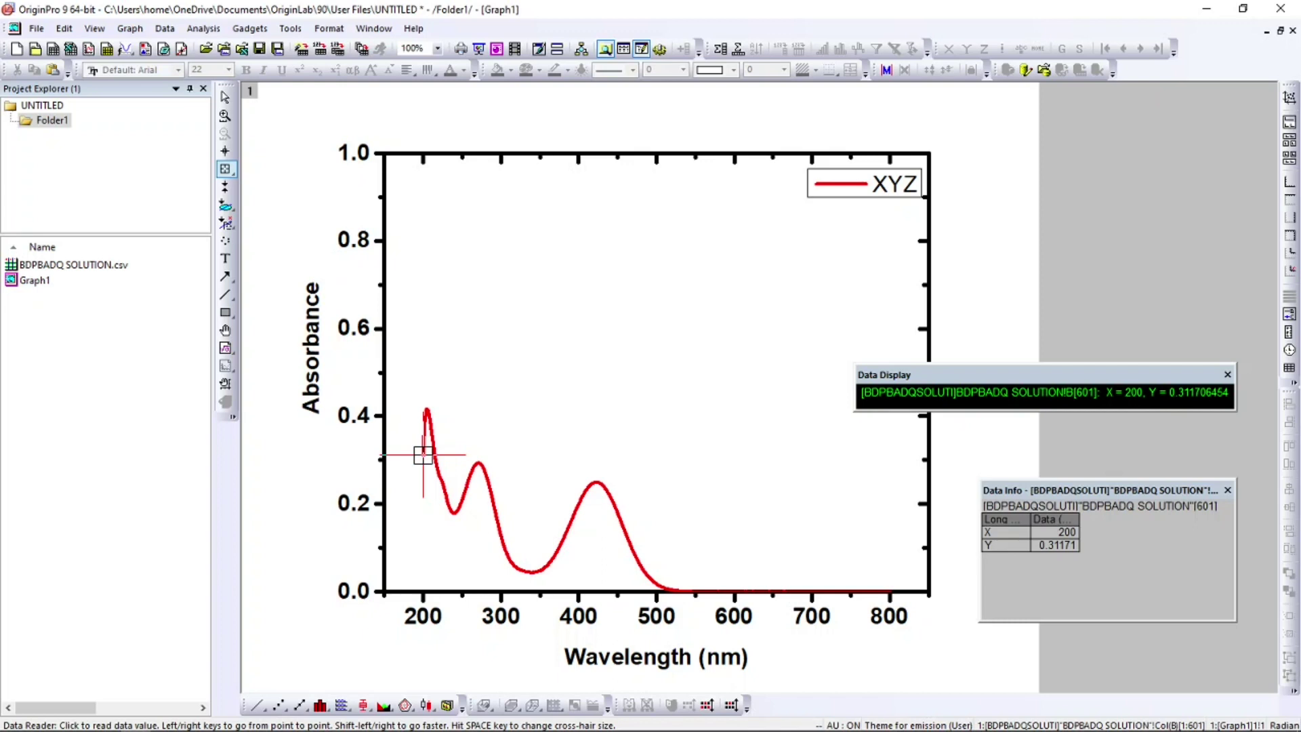
pyautogui.click(1227, 490)
pyautogui.click(1227, 374)
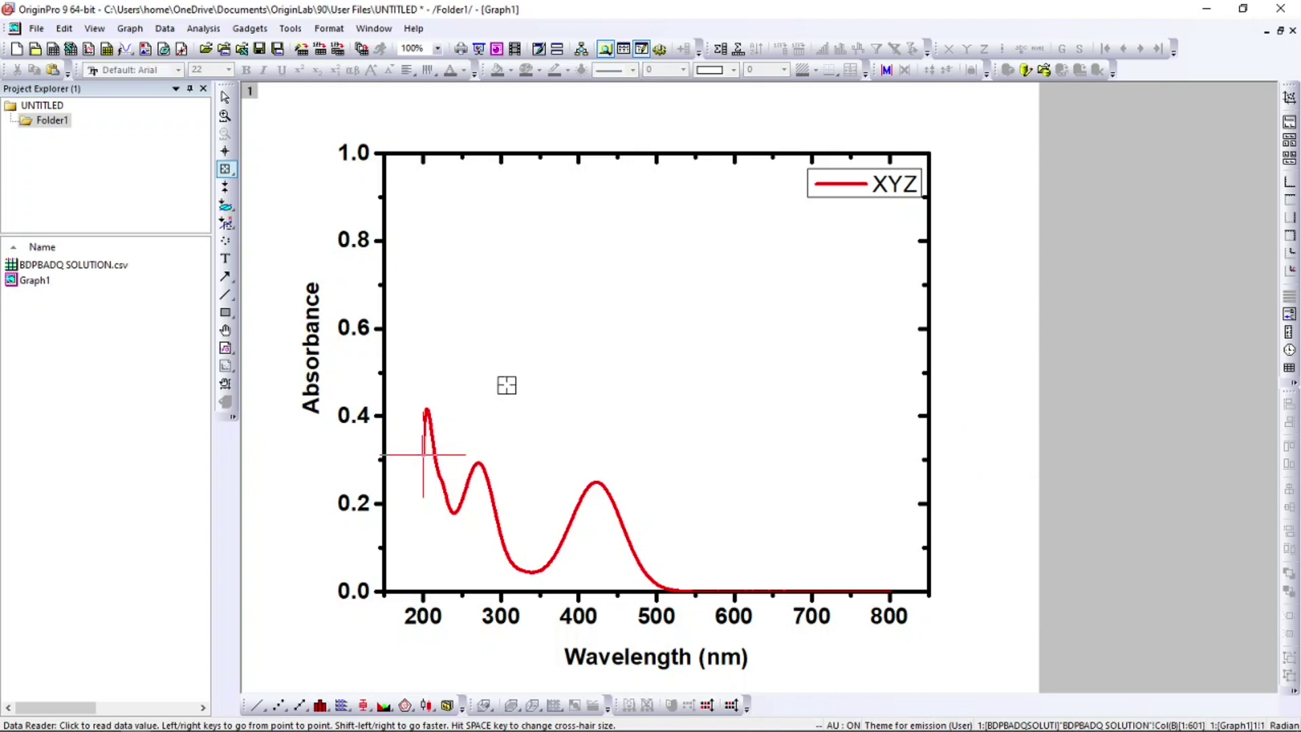
pyautogui.click(226, 97)
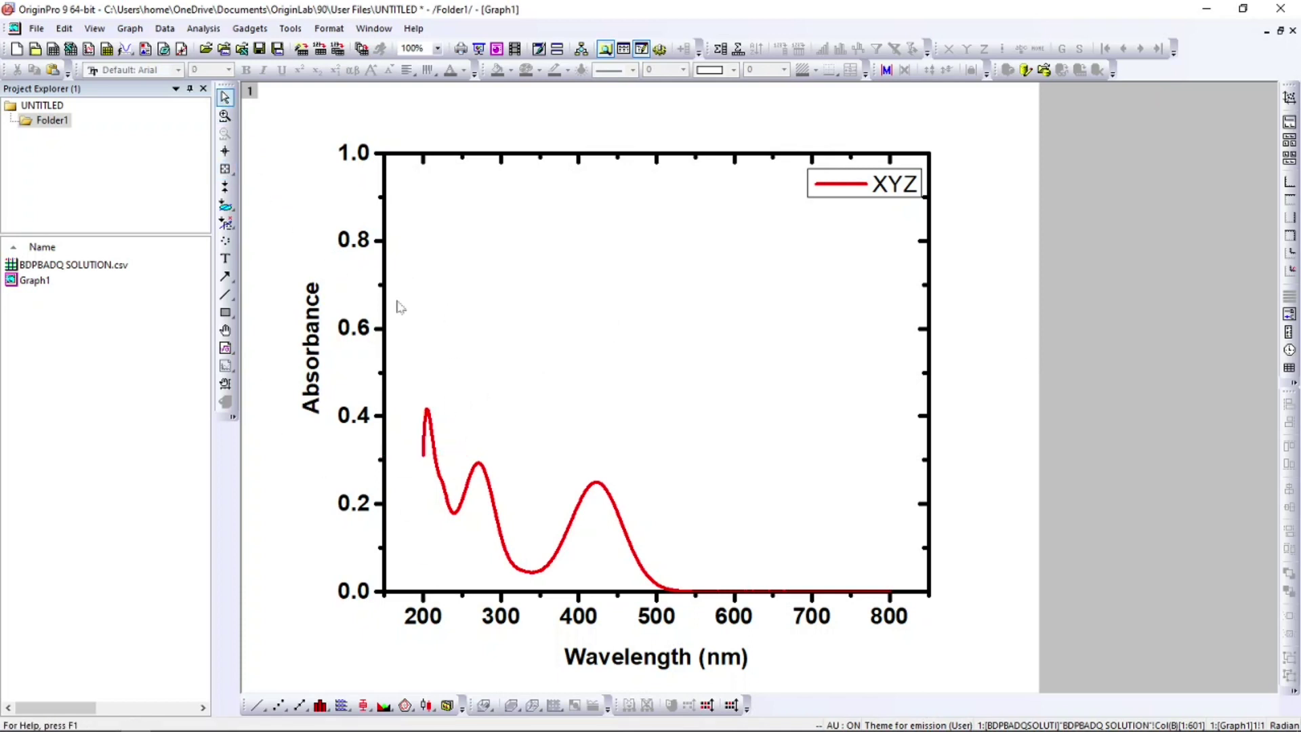
# Step: Set the wavelength axis range from 200 to 600 nm
pyautogui.doubleClick(472, 600)
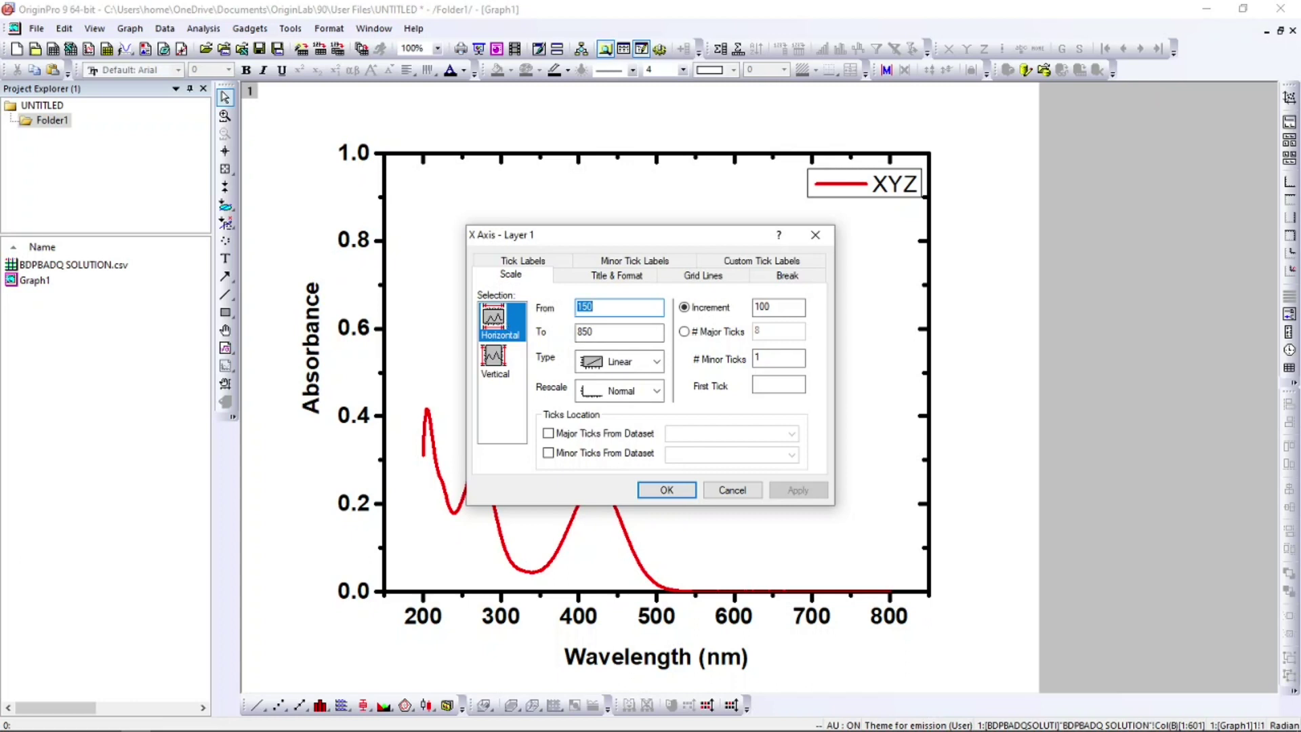
pyautogui.moveTo(581, 307); pyautogui.dragTo(555, 312)
pyautogui.write('200')
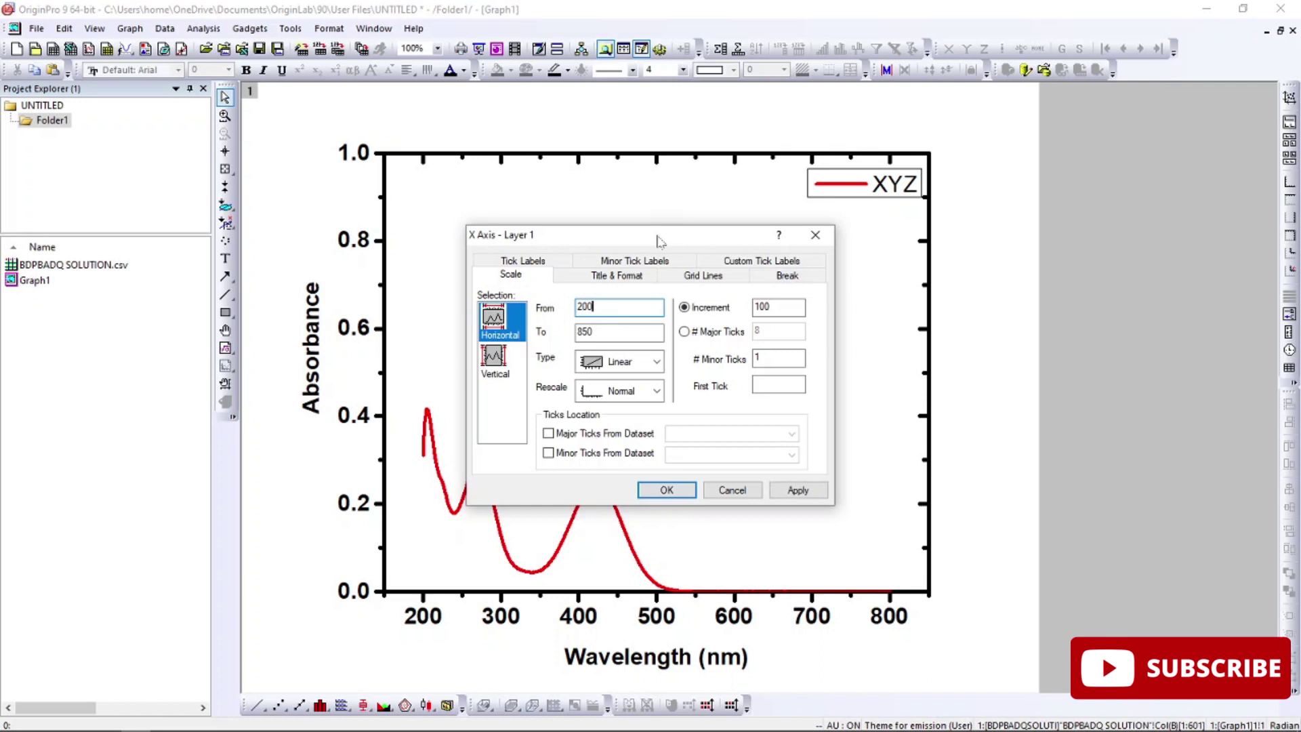
pyautogui.moveTo(660, 241); pyautogui.dragTo(523, 245)
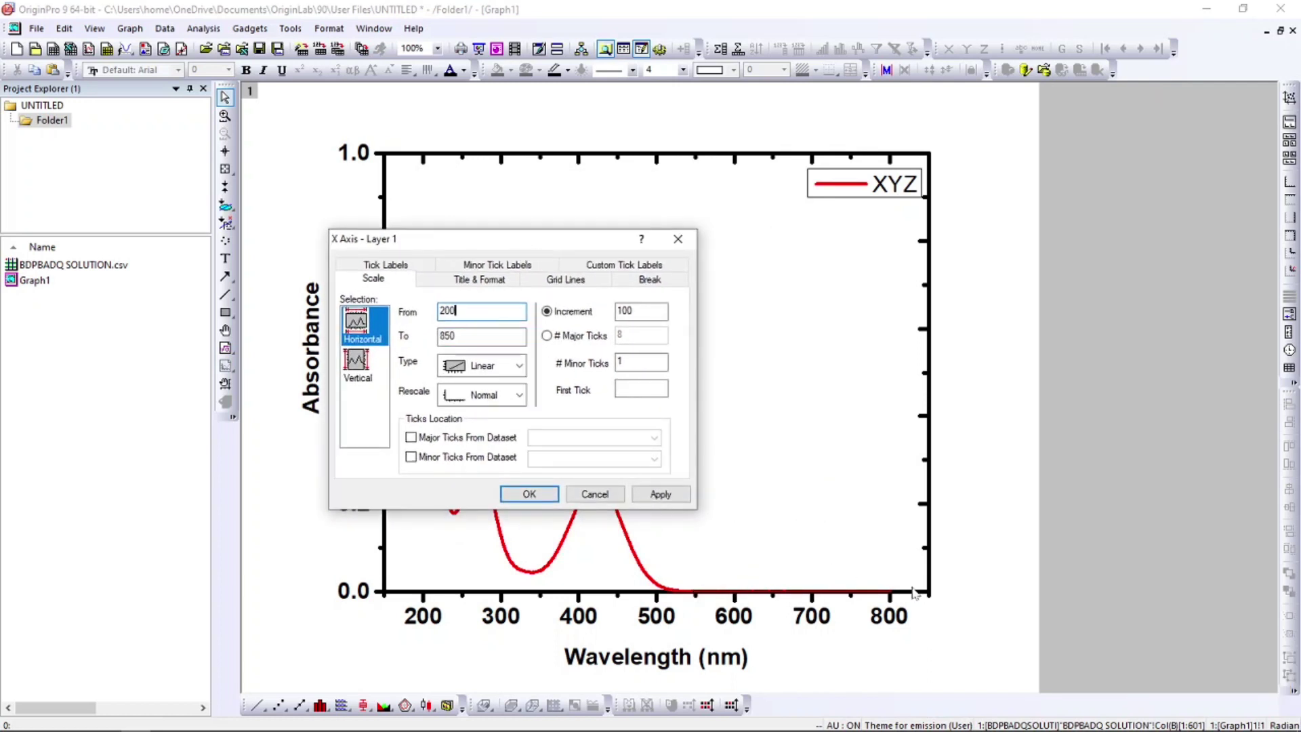
pyautogui.doubleClick(447, 335)
pyautogui.write('600')
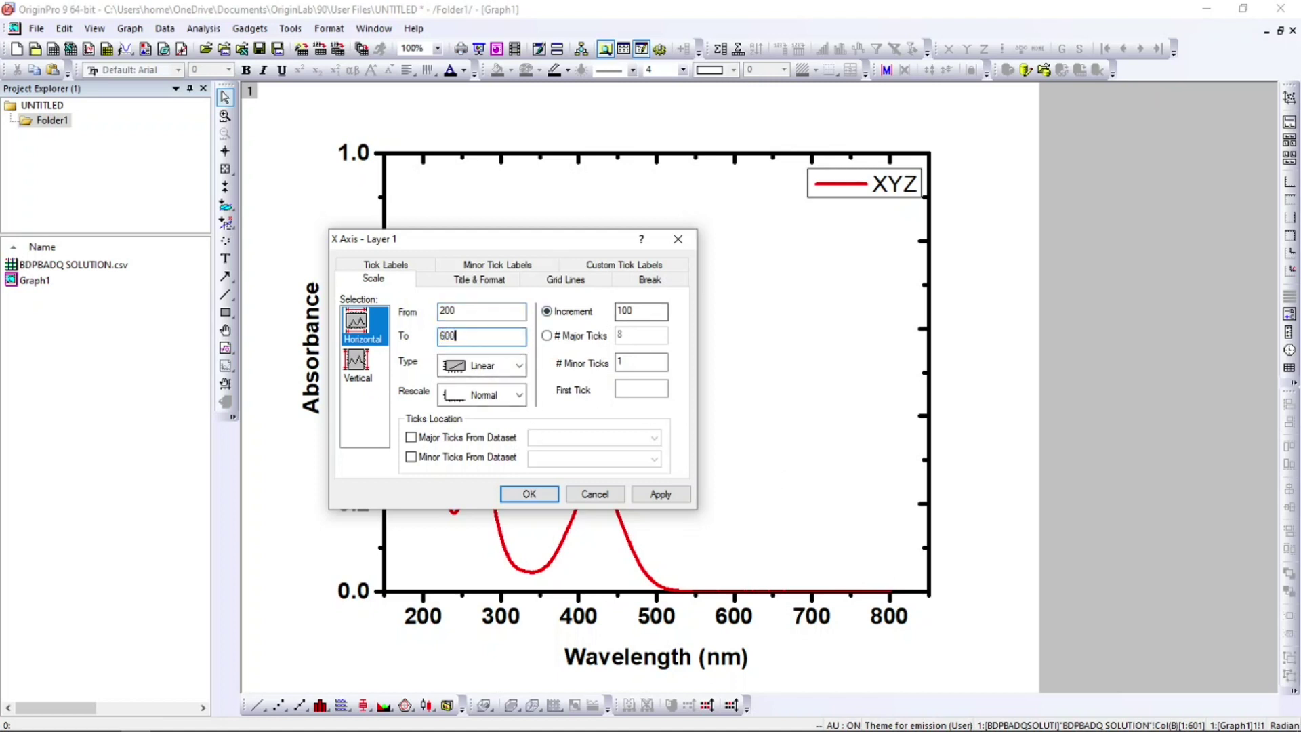
pyautogui.click(651, 497)
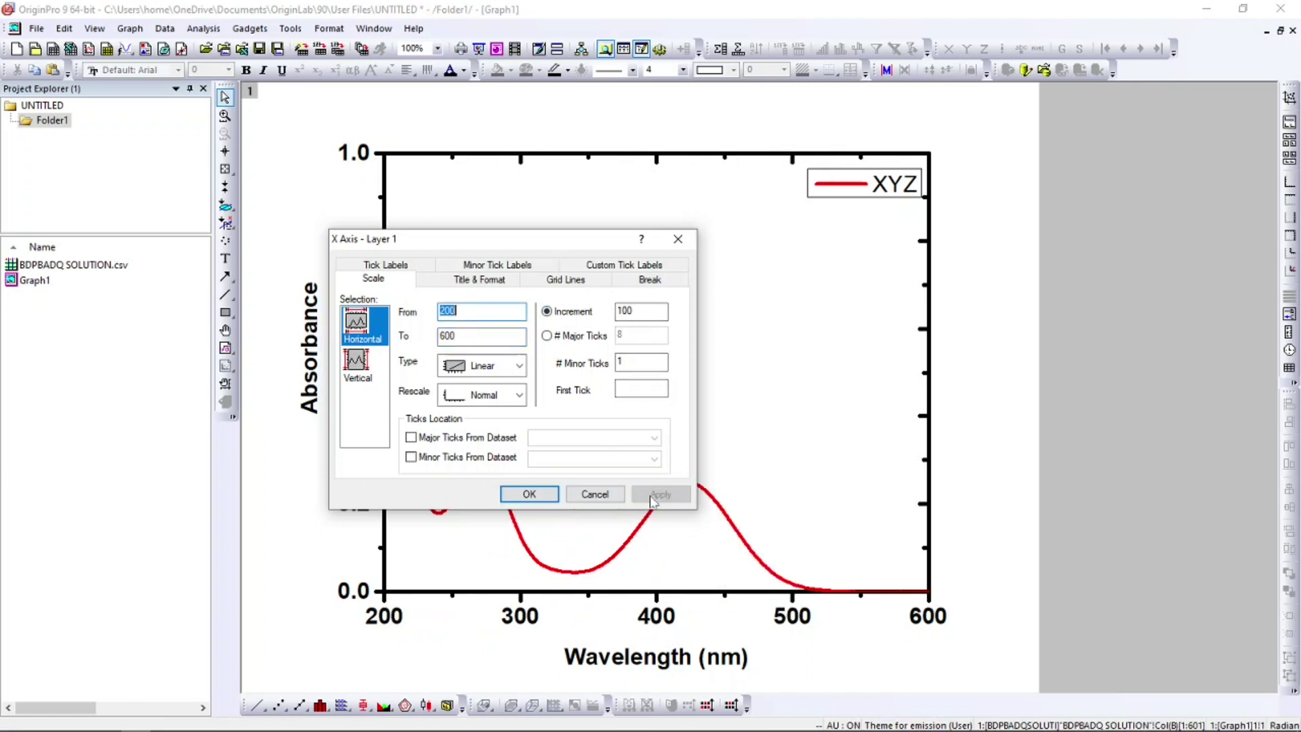
pyautogui.click(529, 495)
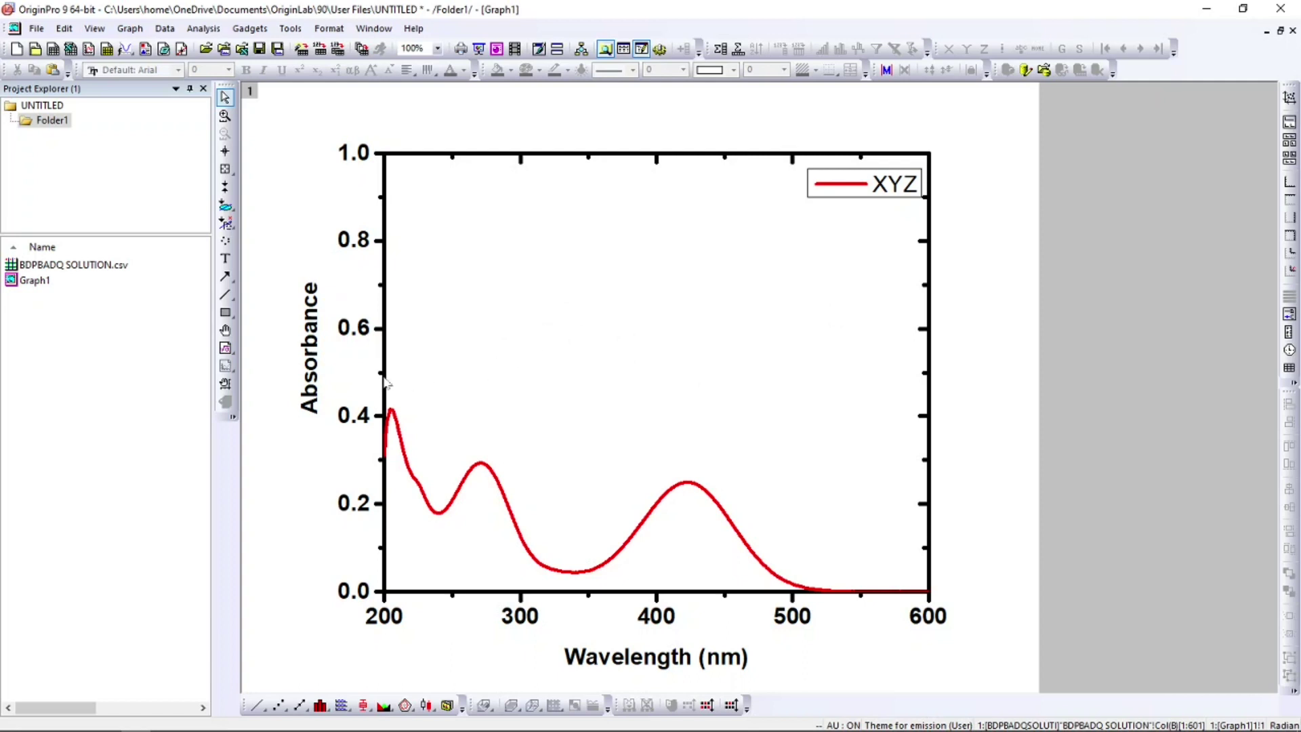
# Step: Set the Absorbance axis range to 0–0.5
pyautogui.doubleClick(384, 255)
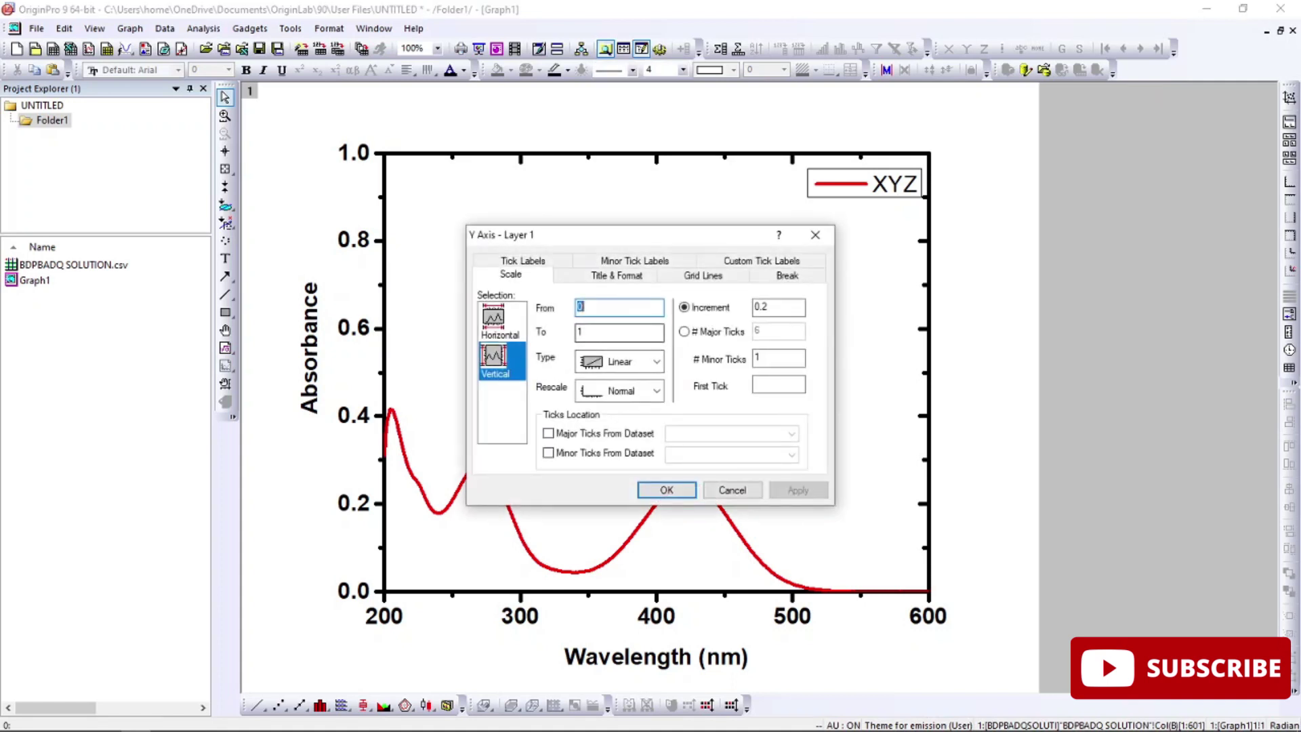
pyautogui.press('Tab')
pyautogui.write('0.5')
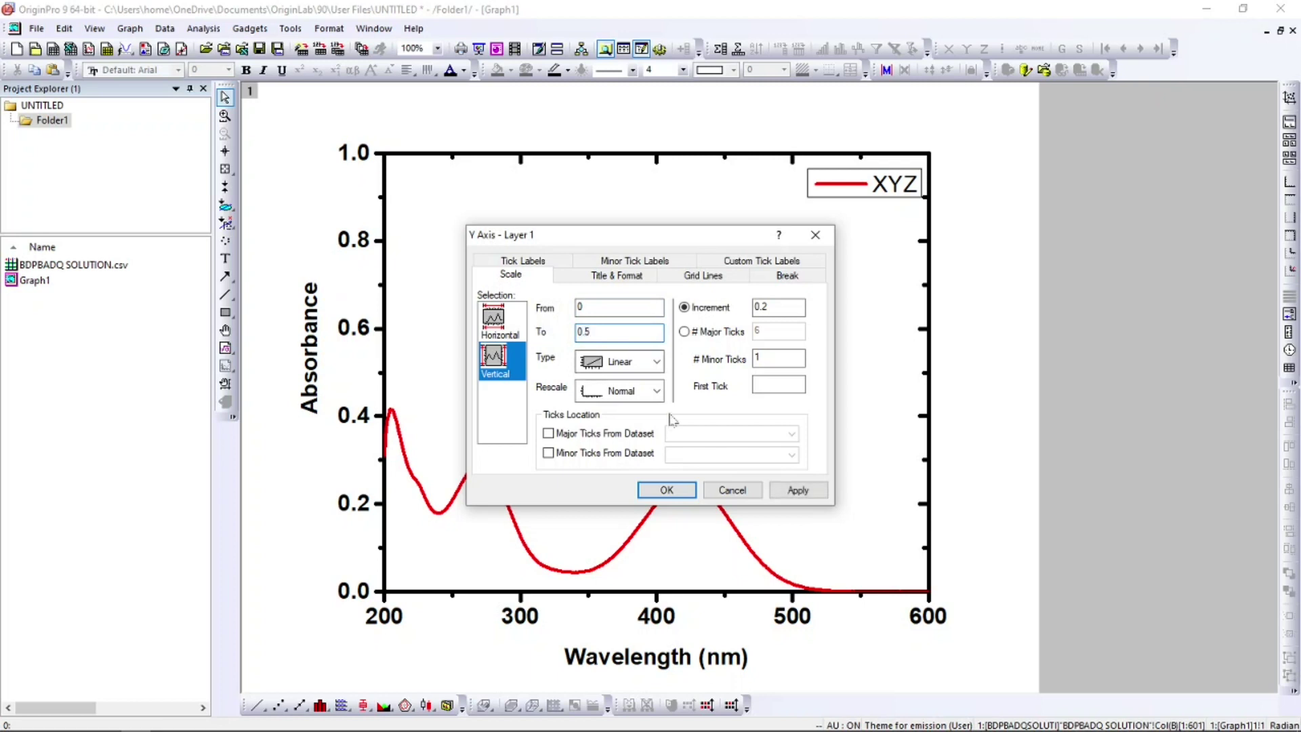
pyautogui.click(789, 493)
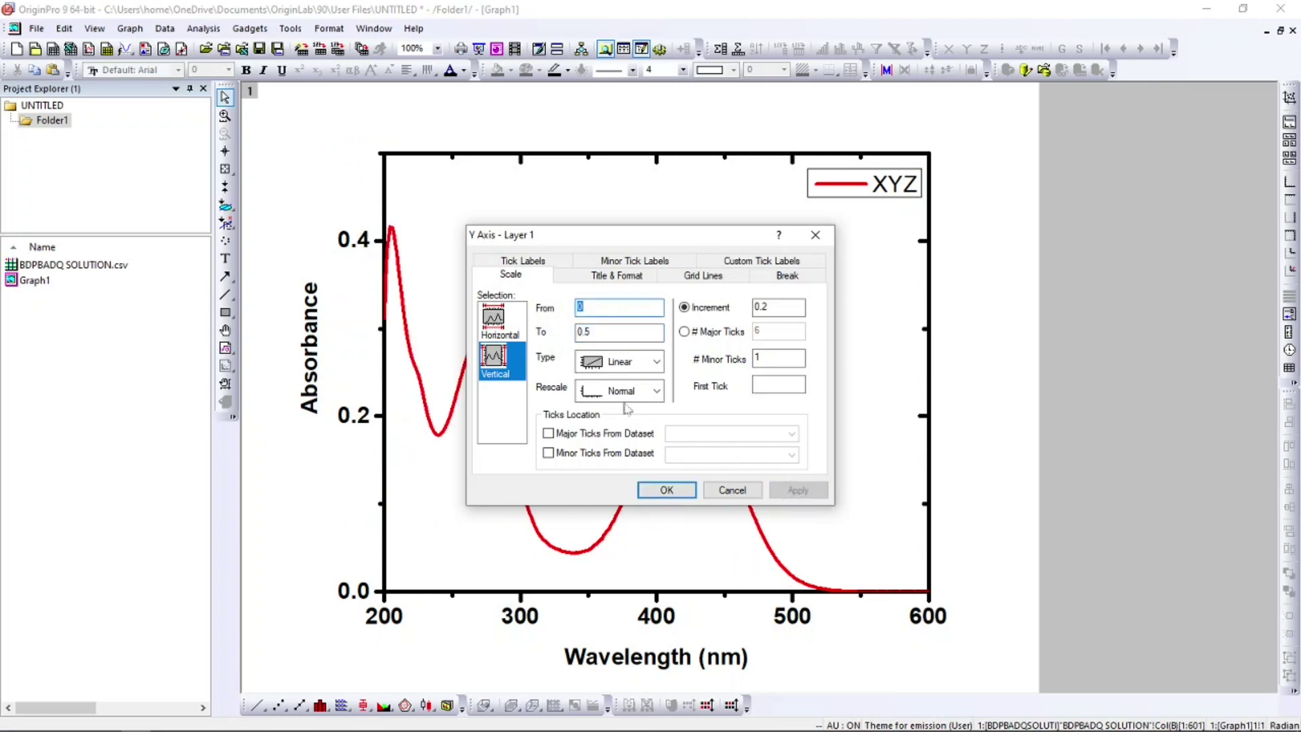
pyautogui.click(690, 491)
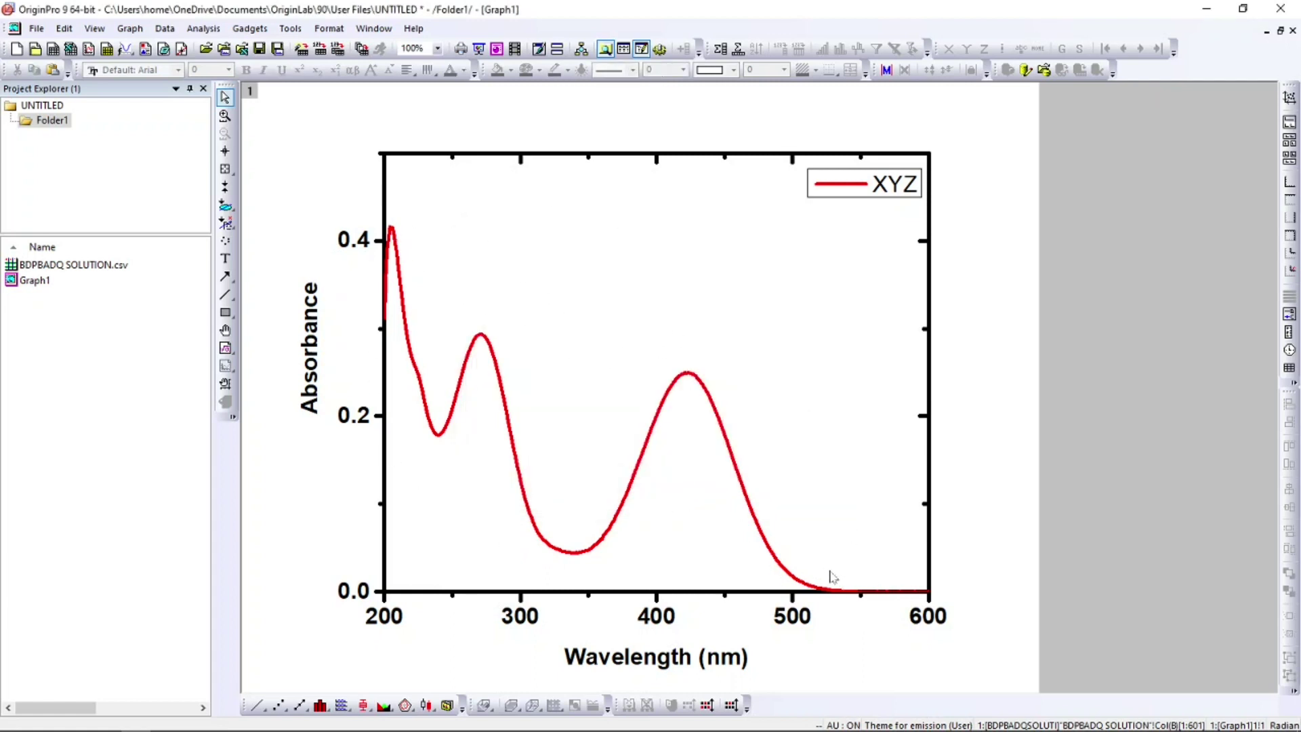
# Step: Give the red absorbance curve a larger line width
pyautogui.click(689, 381)
pyautogui.click(682, 70)
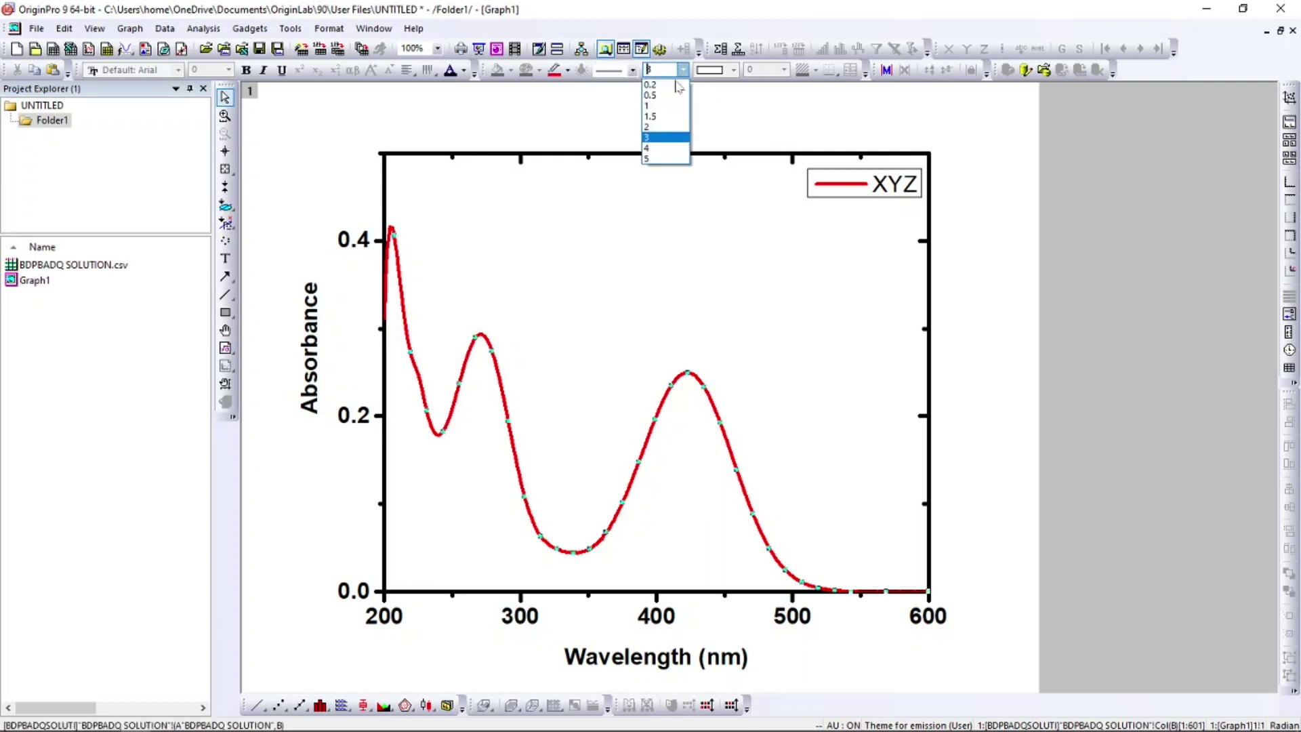
pyautogui.click(660, 148)
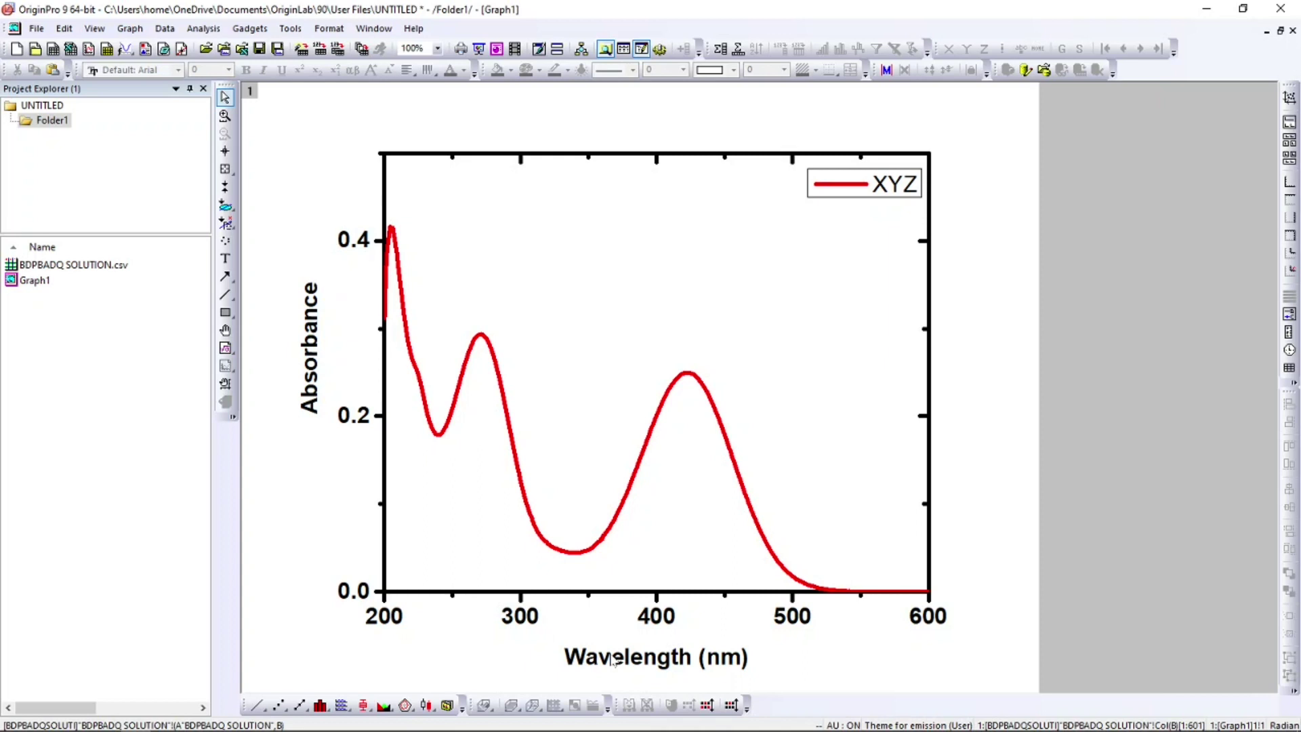
# Step: Enlarge the Absorbance axis title text with a larger font size
pyautogui.doubleClick(322, 348)
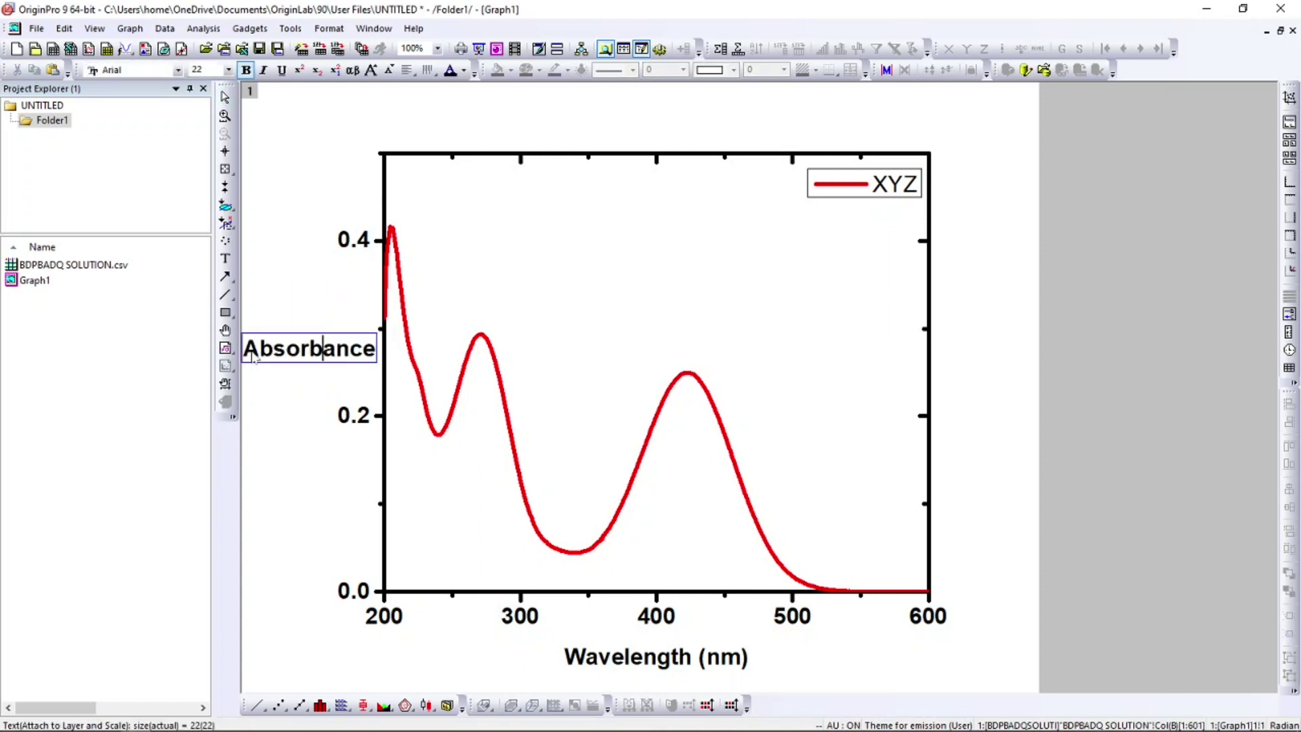
pyautogui.moveTo(245, 352); pyautogui.dragTo(375, 348)
pyautogui.click(229, 70)
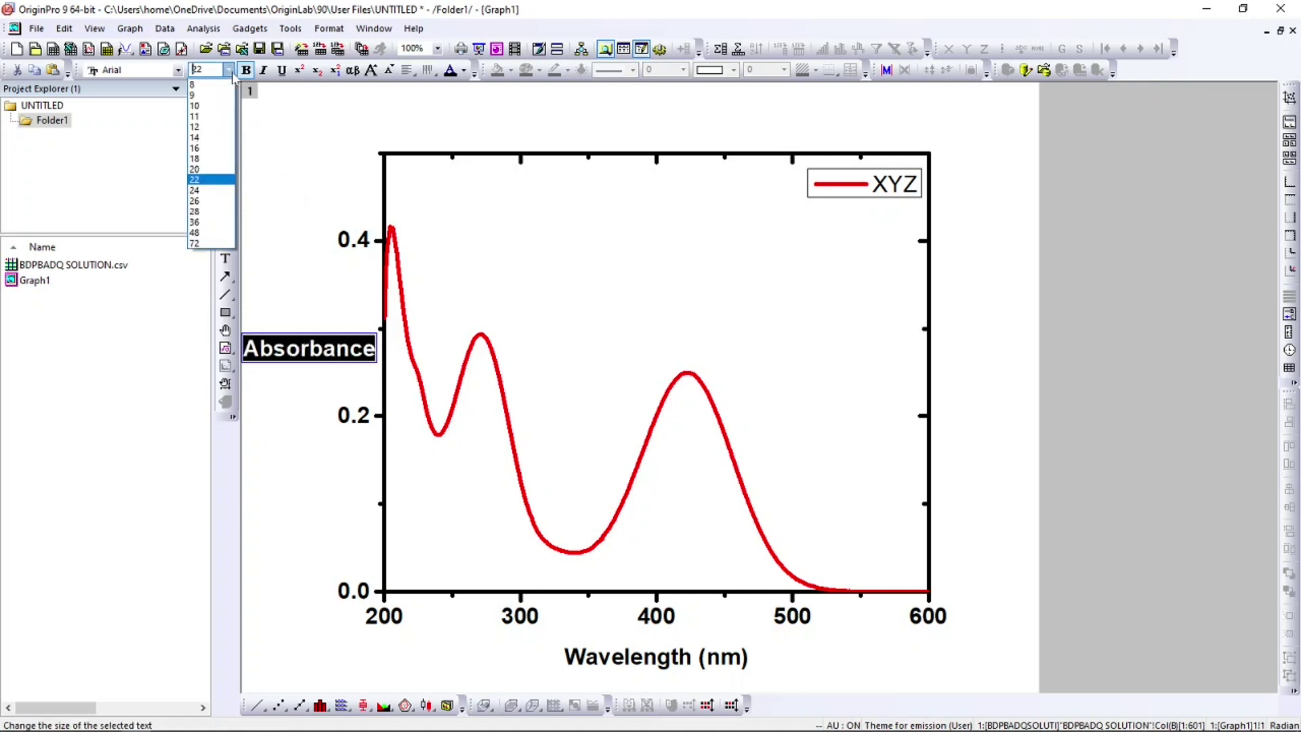
pyautogui.click(210, 212)
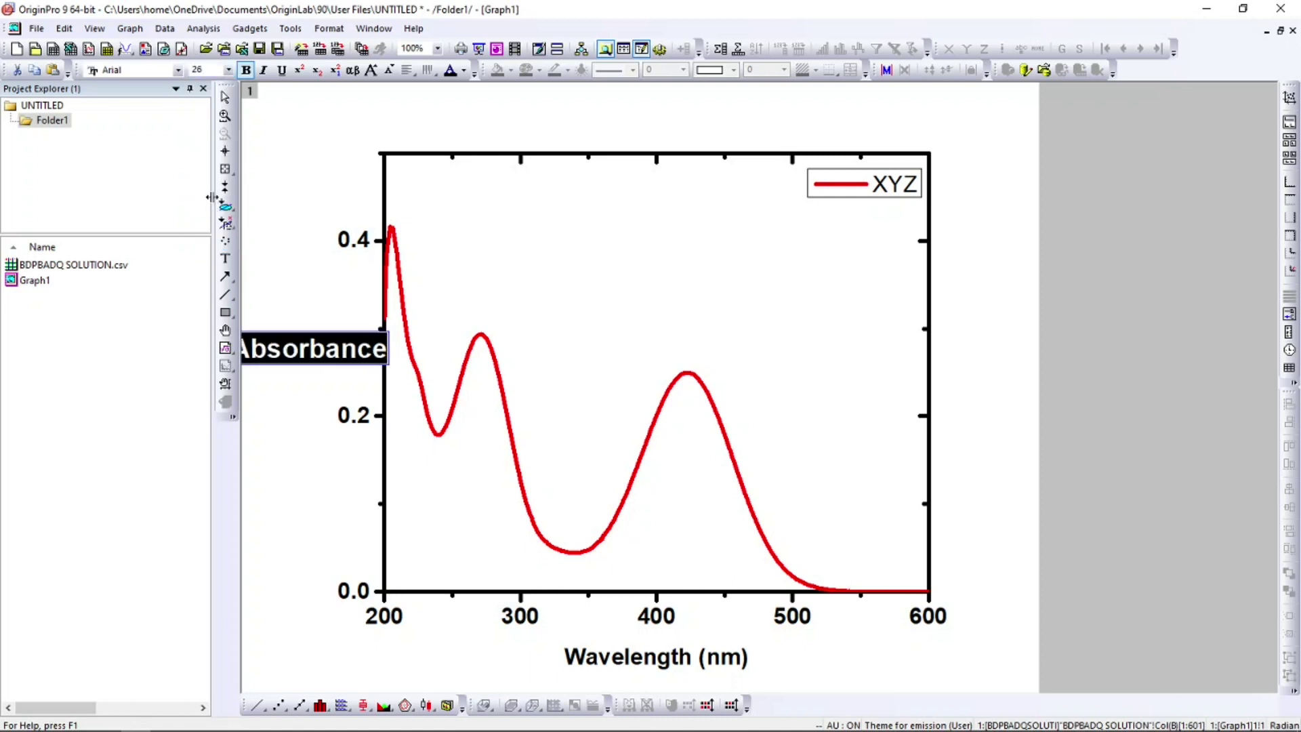
pyautogui.click(313, 248)
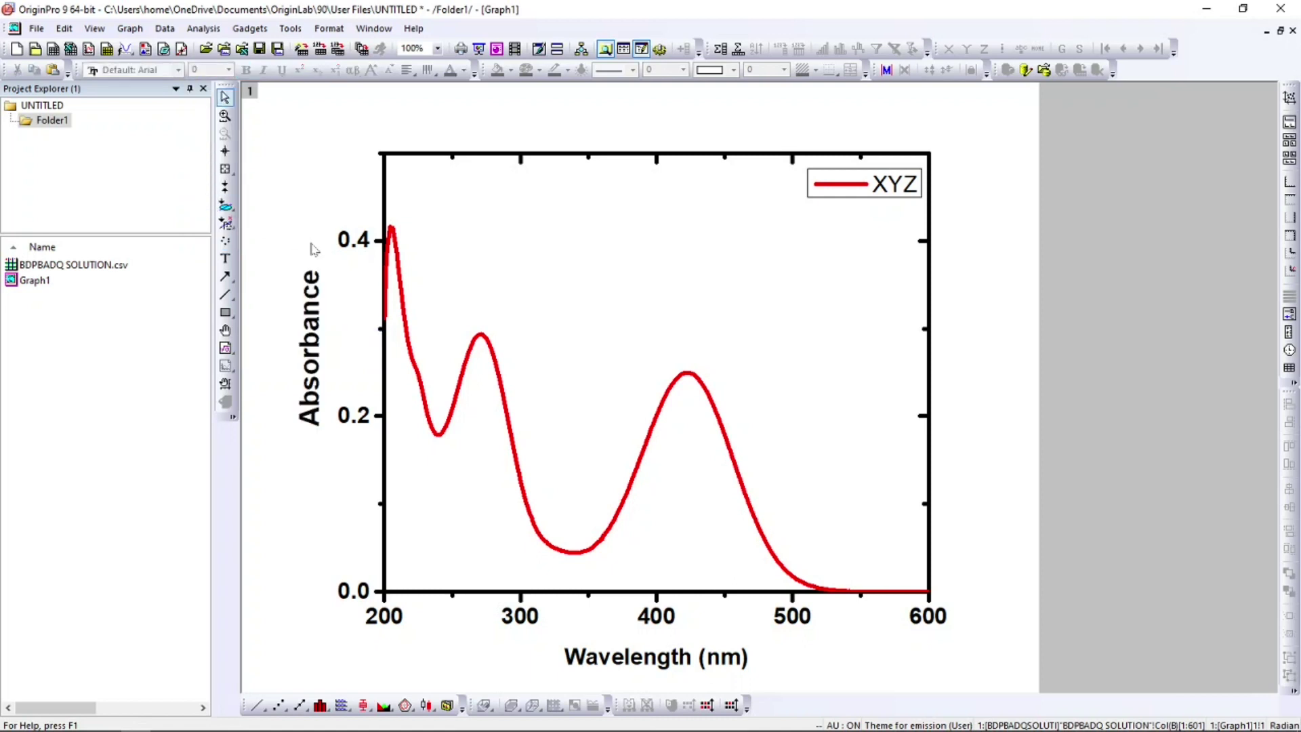
# Step: Set the Wavelength (nm) axis title text to font size 26
pyautogui.doubleClick(606, 652)
pyautogui.moveTo(566, 663); pyautogui.dragTo(840, 667)
pyautogui.click(229, 70)
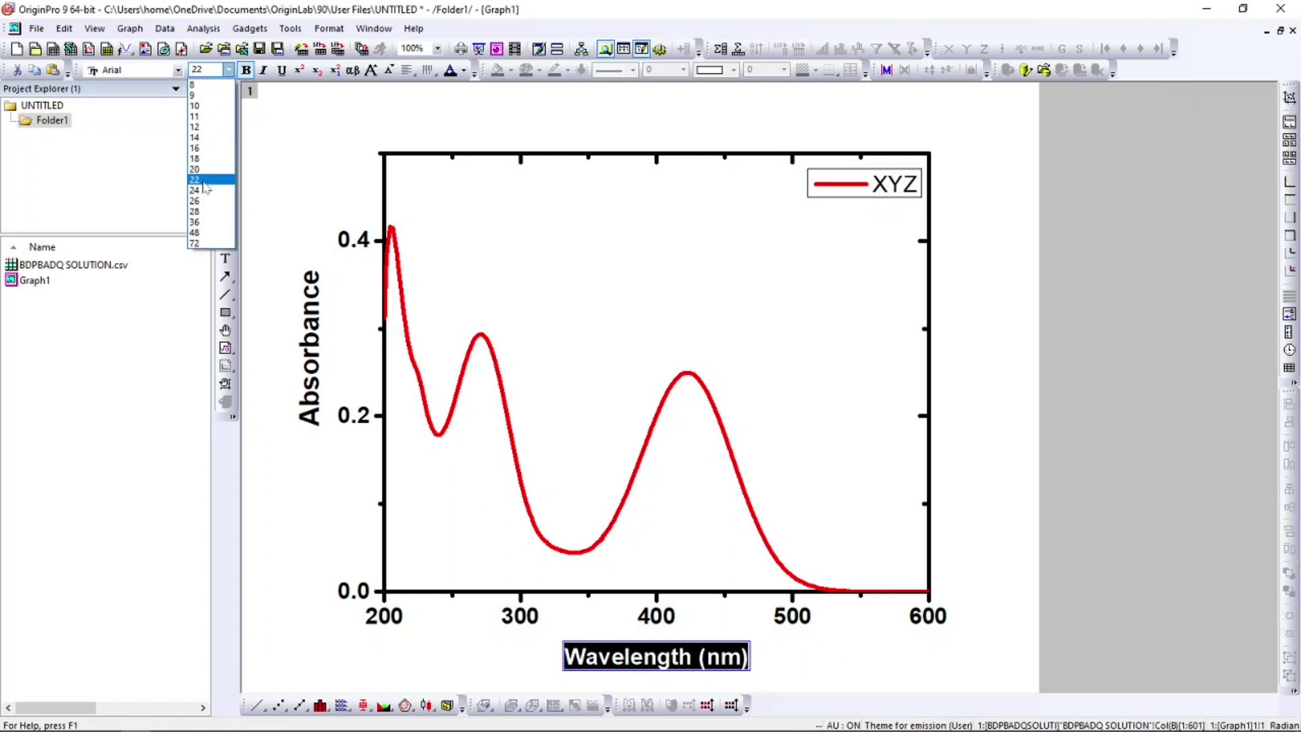
pyautogui.click(203, 209)
pyautogui.click(302, 209)
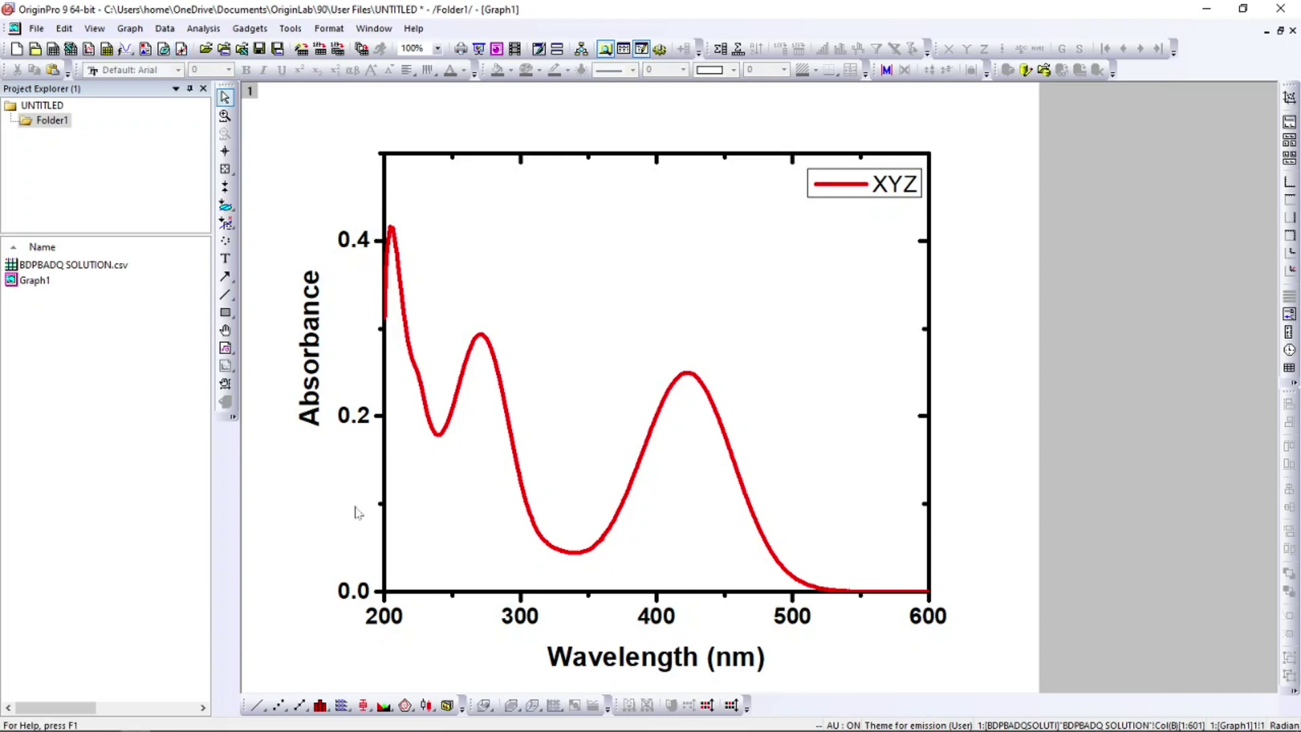
# Step: Set the Absorbance axis tick increment to 0.1 so labels run from 0.0 to 0.5
pyautogui.doubleClick(387, 206)
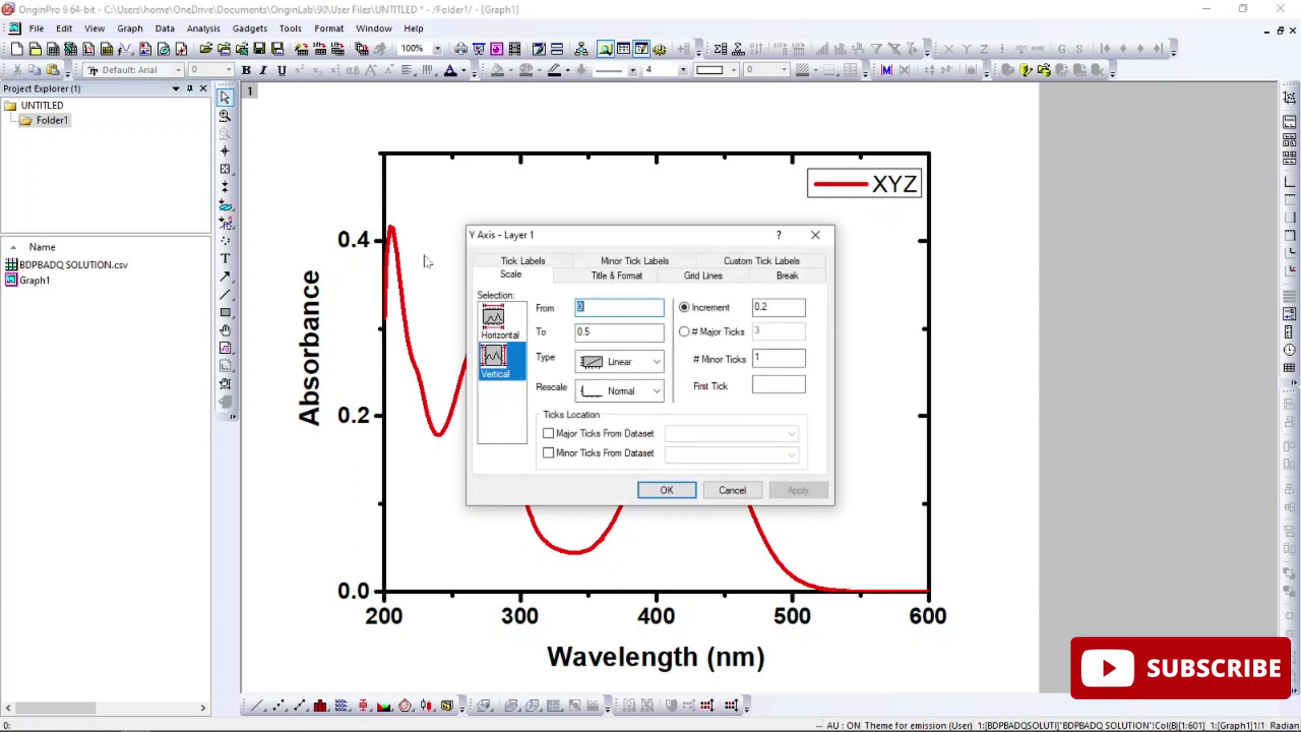
pyautogui.doubleClick(778, 307)
pyautogui.write('0.')
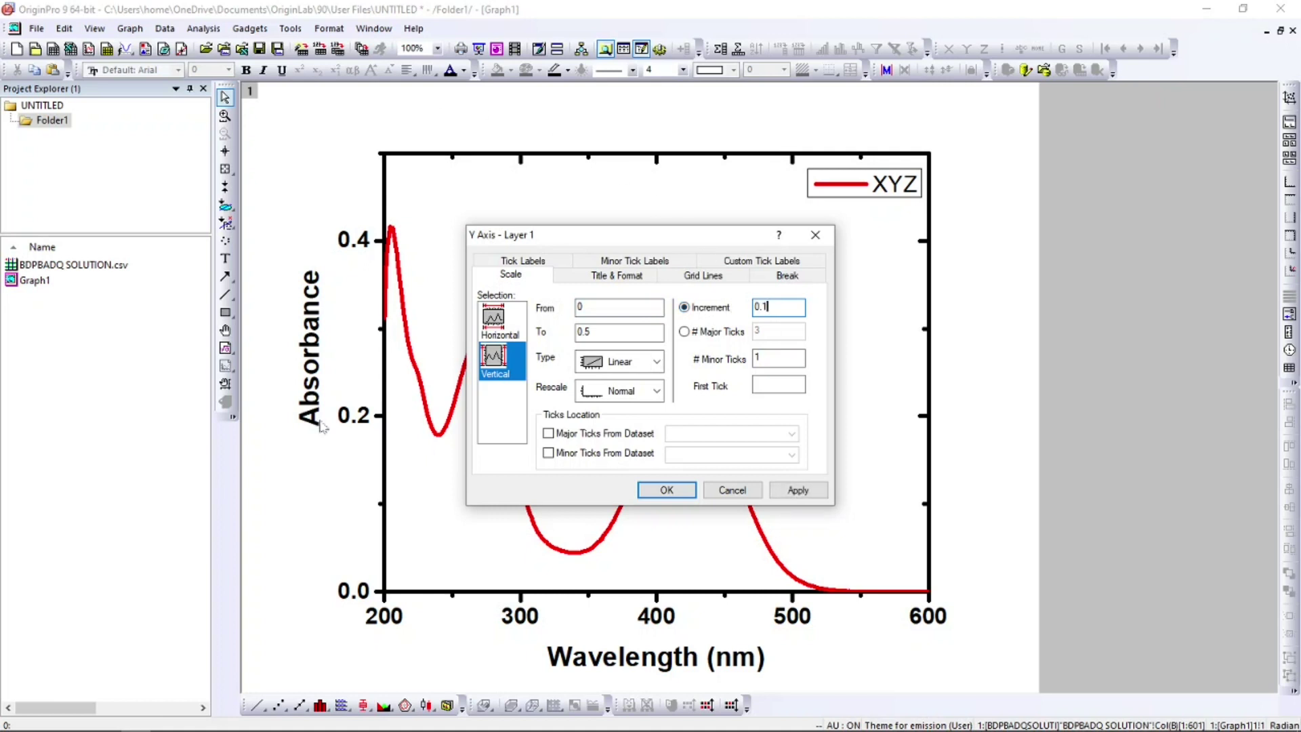
pyautogui.click(803, 494)
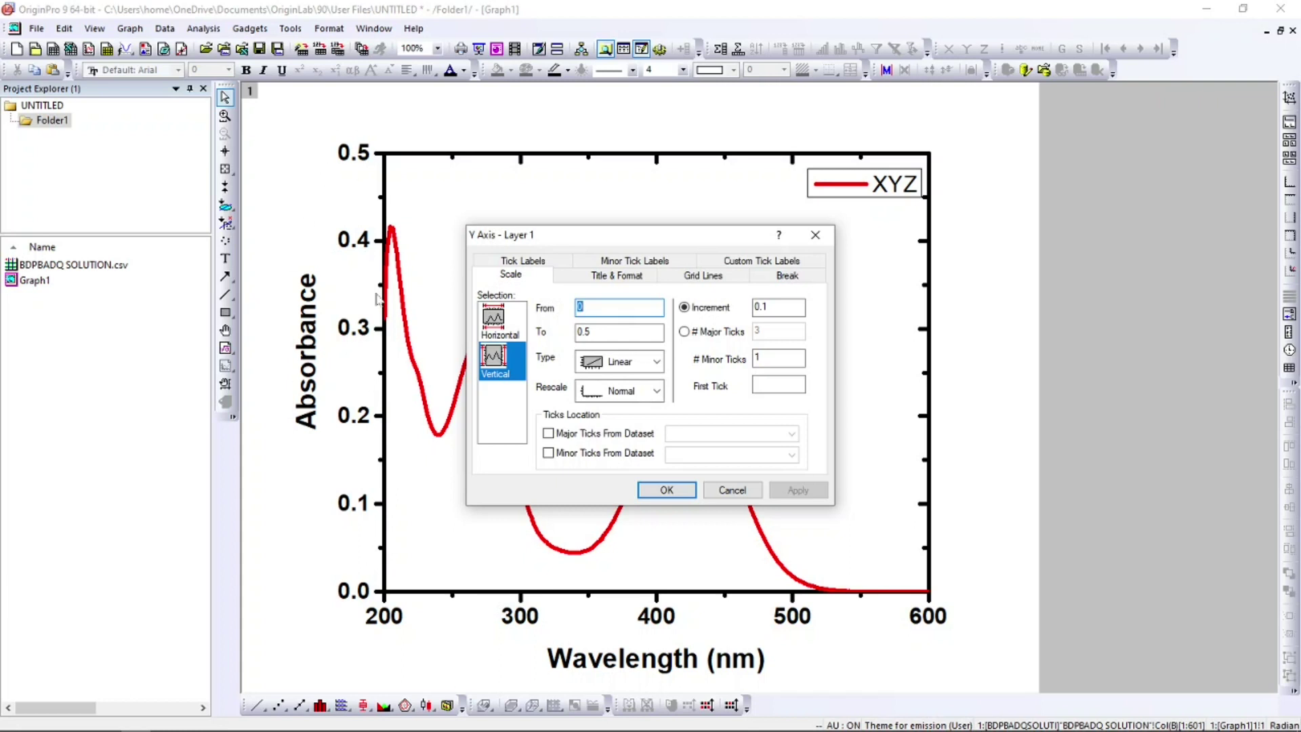
pyautogui.click(667, 491)
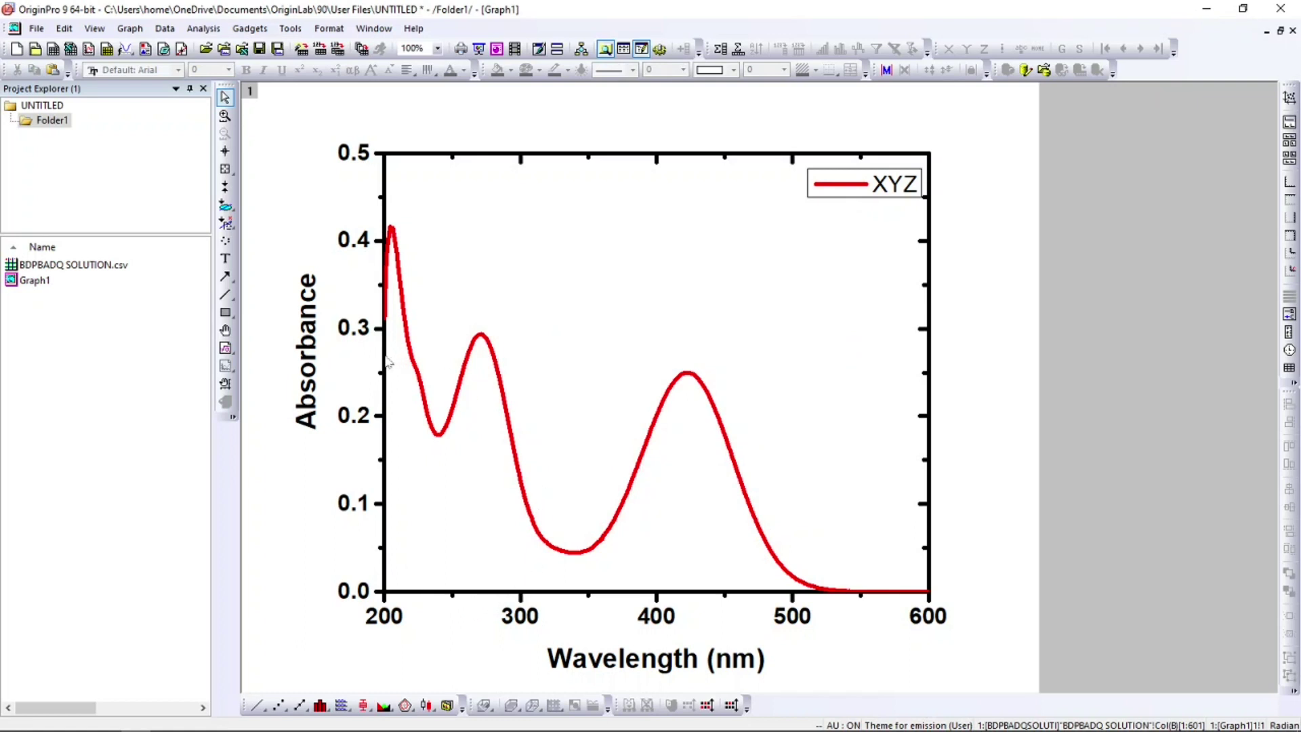
pyautogui.click(360, 342)
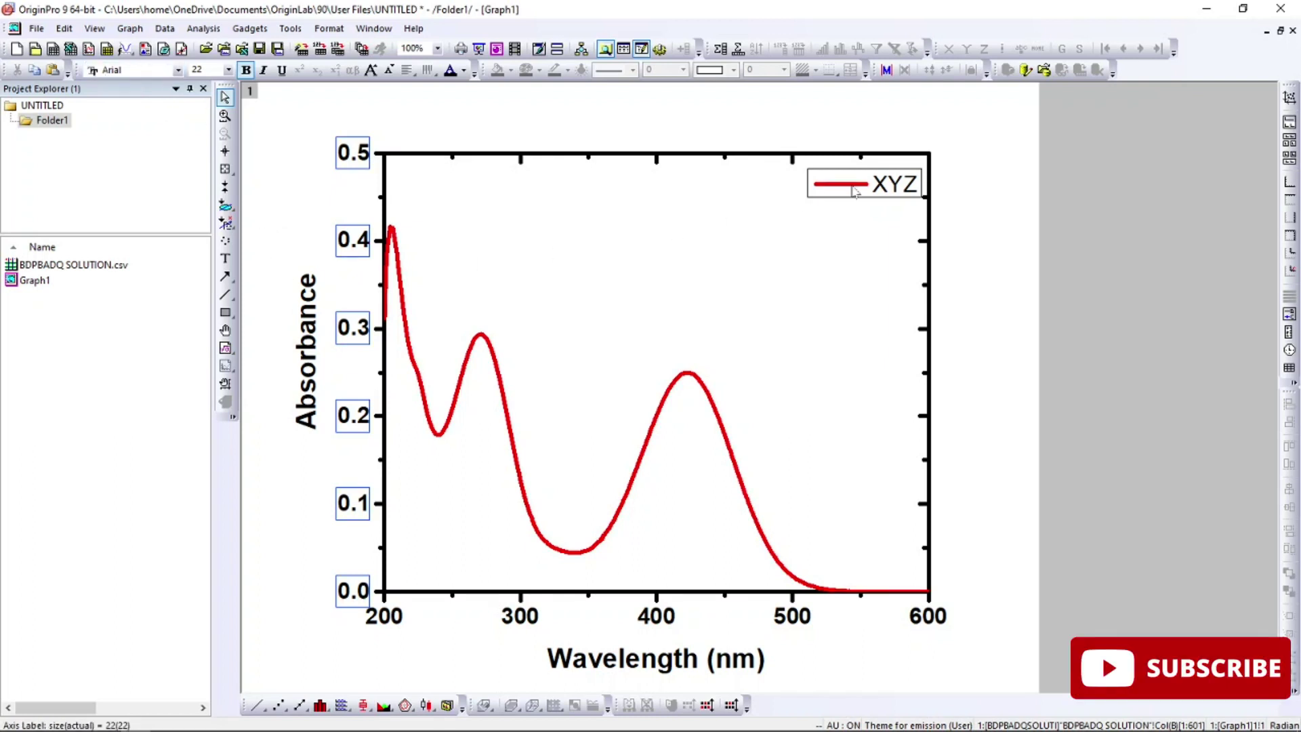
# Step: Set the Absorbance axis tick labels to font size 26
pyautogui.click(879, 190)
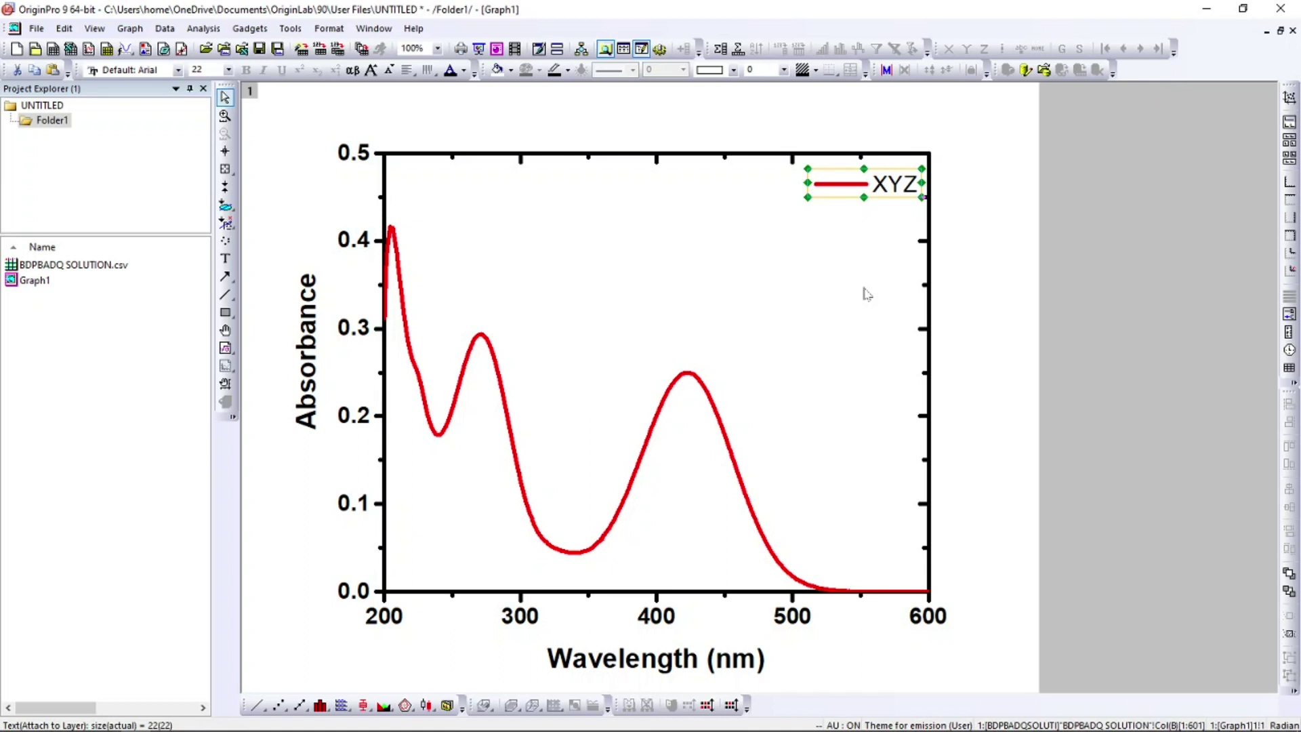
pyautogui.click(967, 294)
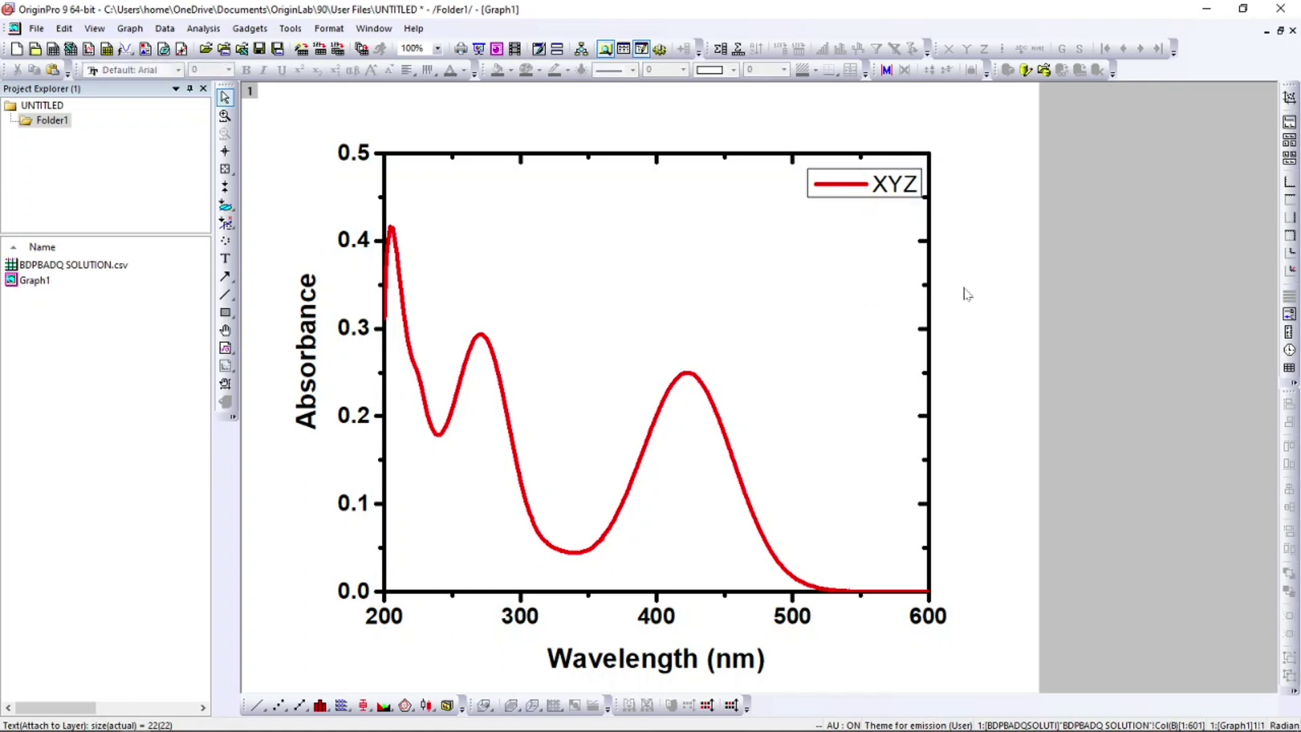
pyautogui.click(358, 338)
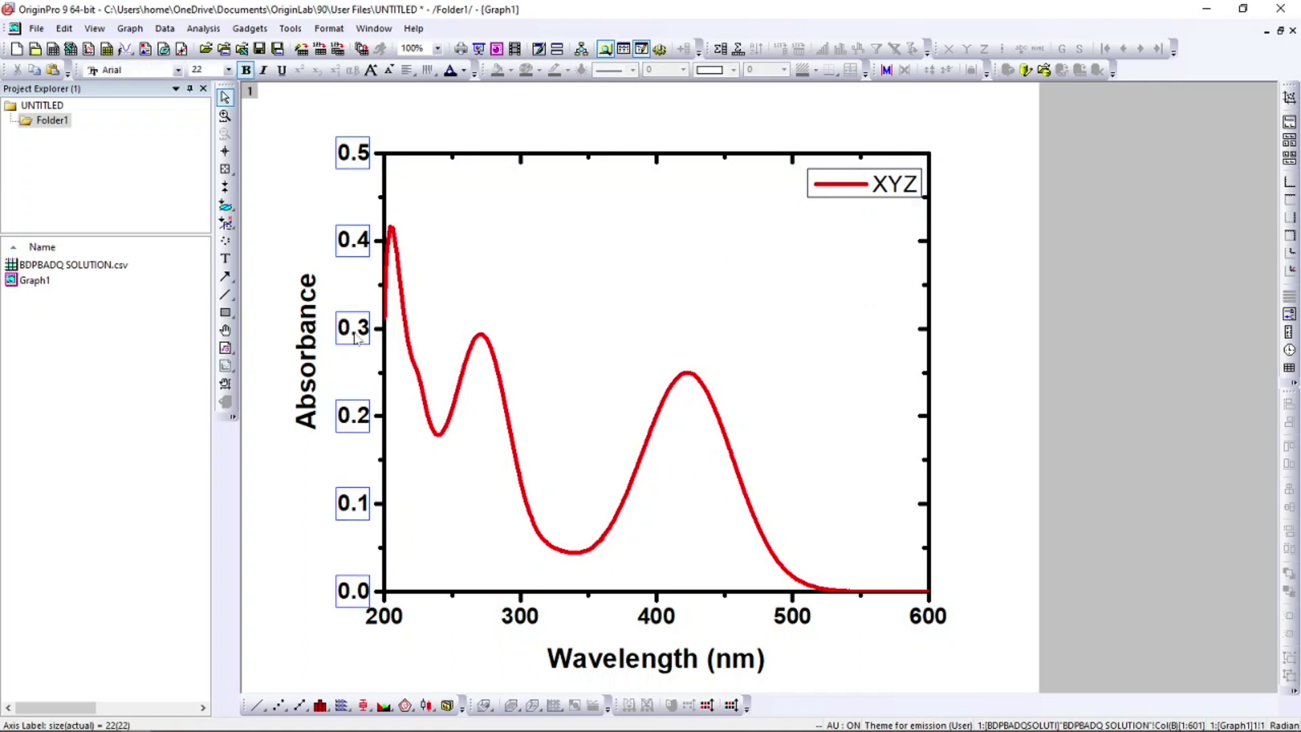
pyautogui.click(230, 71)
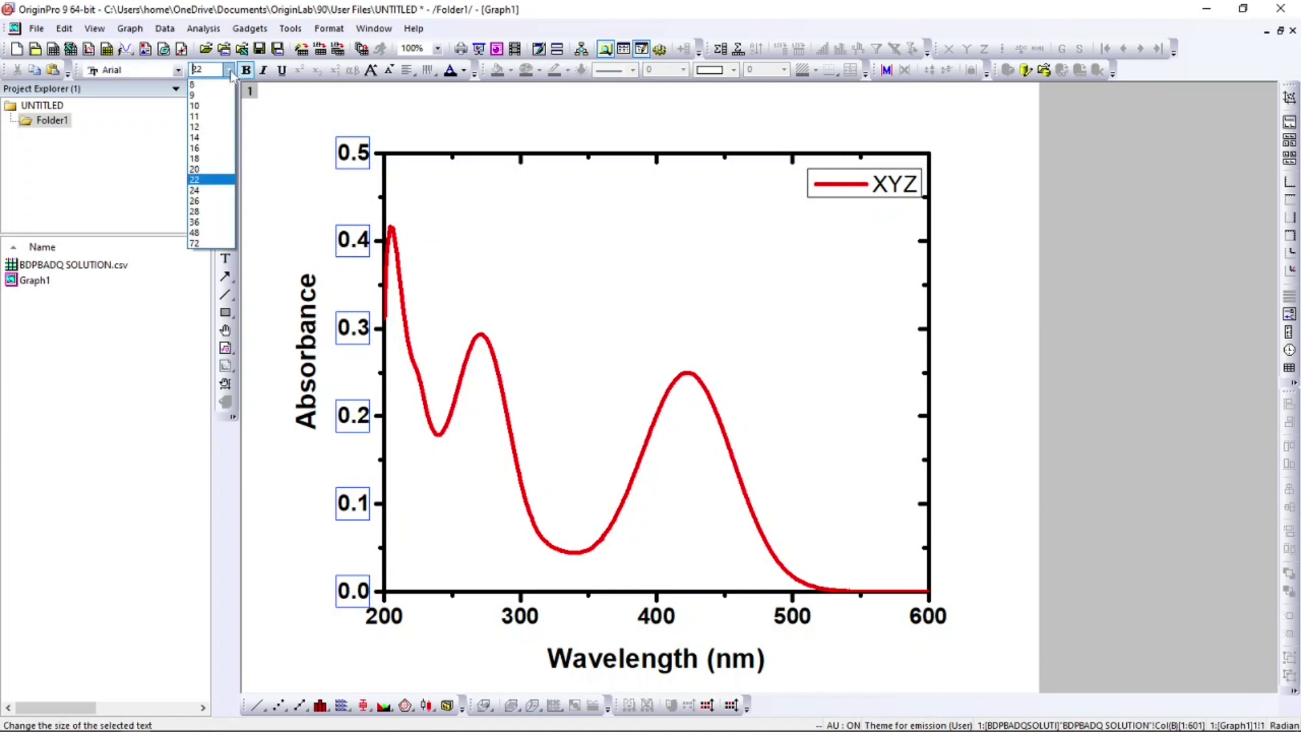
pyautogui.click(212, 203)
pyautogui.click(266, 197)
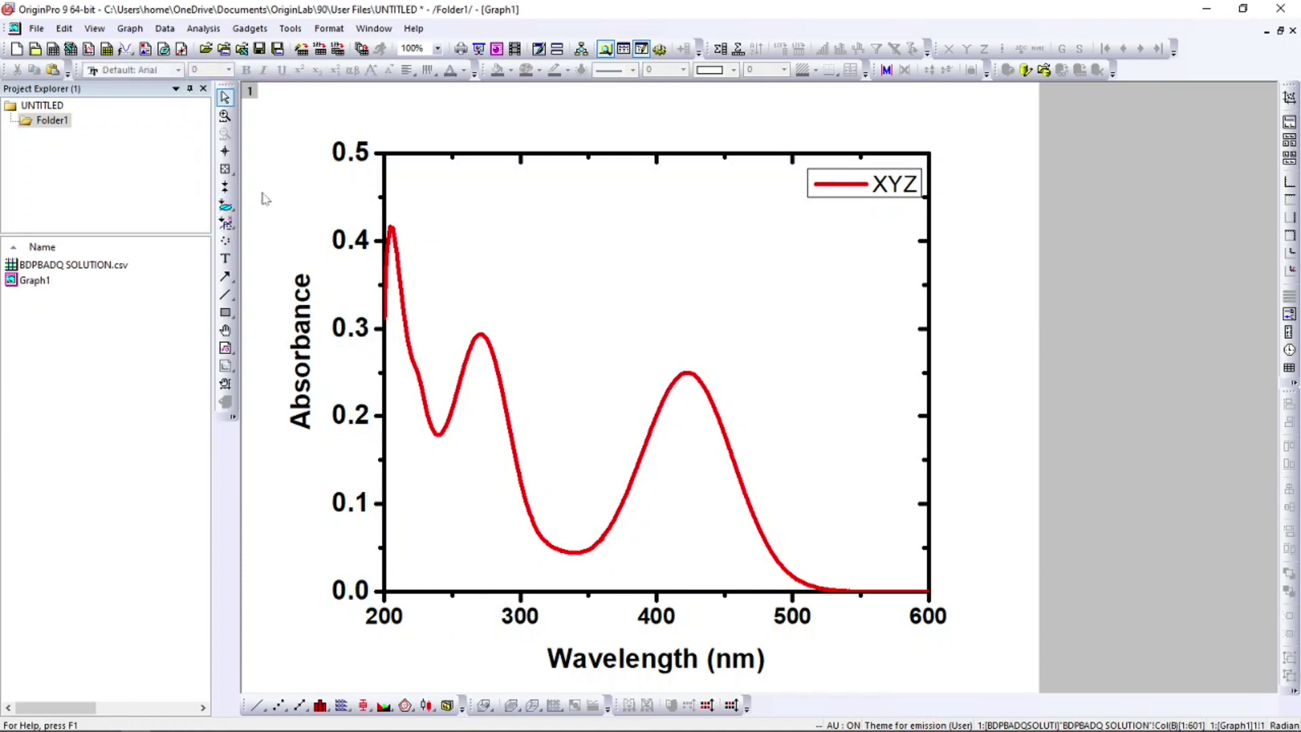
# Step: Set the Wavelength axis tick labels to 24 point
pyautogui.doubleClick(515, 624)
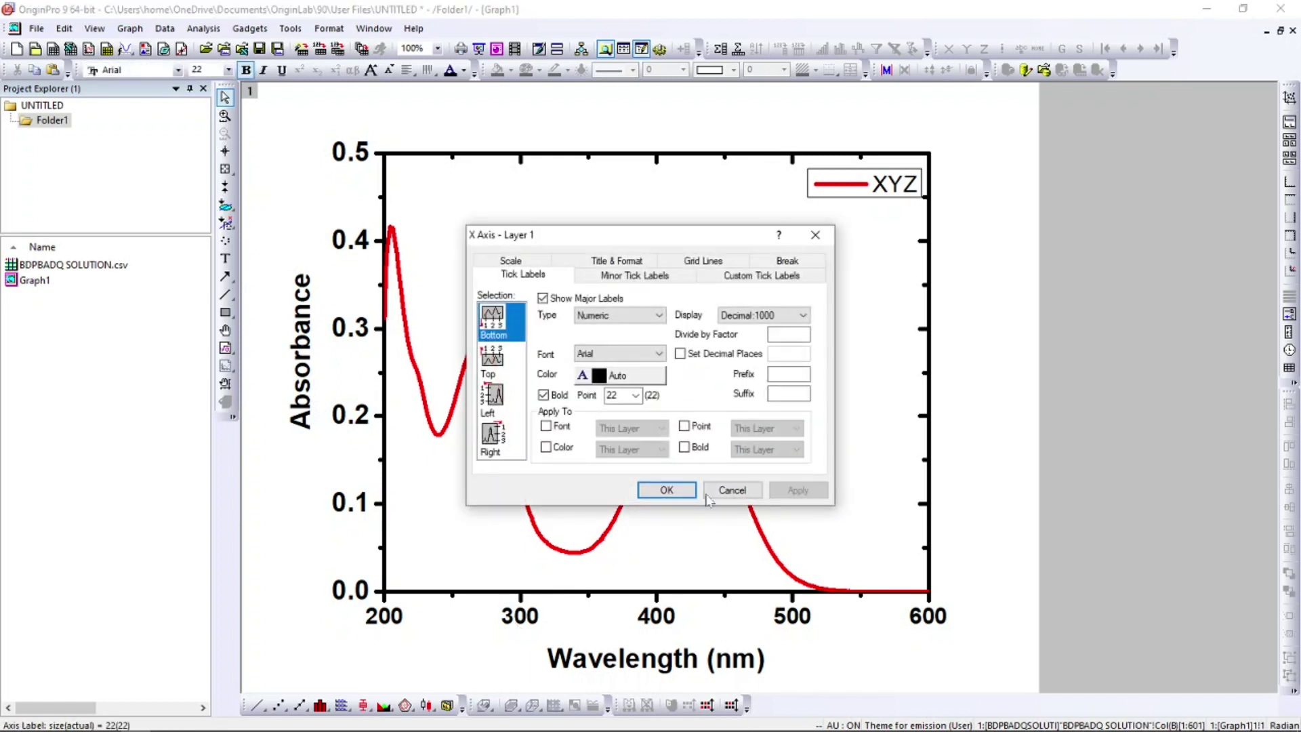
pyautogui.click(636, 396)
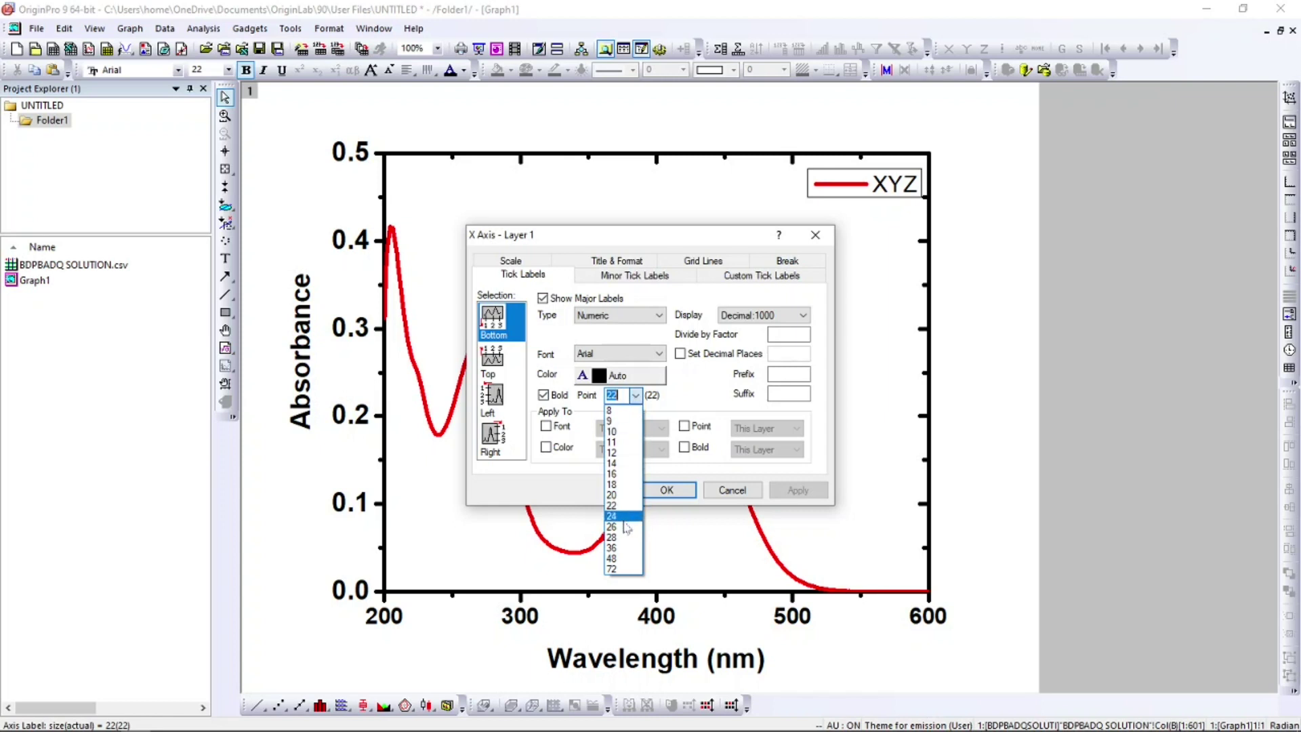
pyautogui.click(624, 519)
pyautogui.click(666, 489)
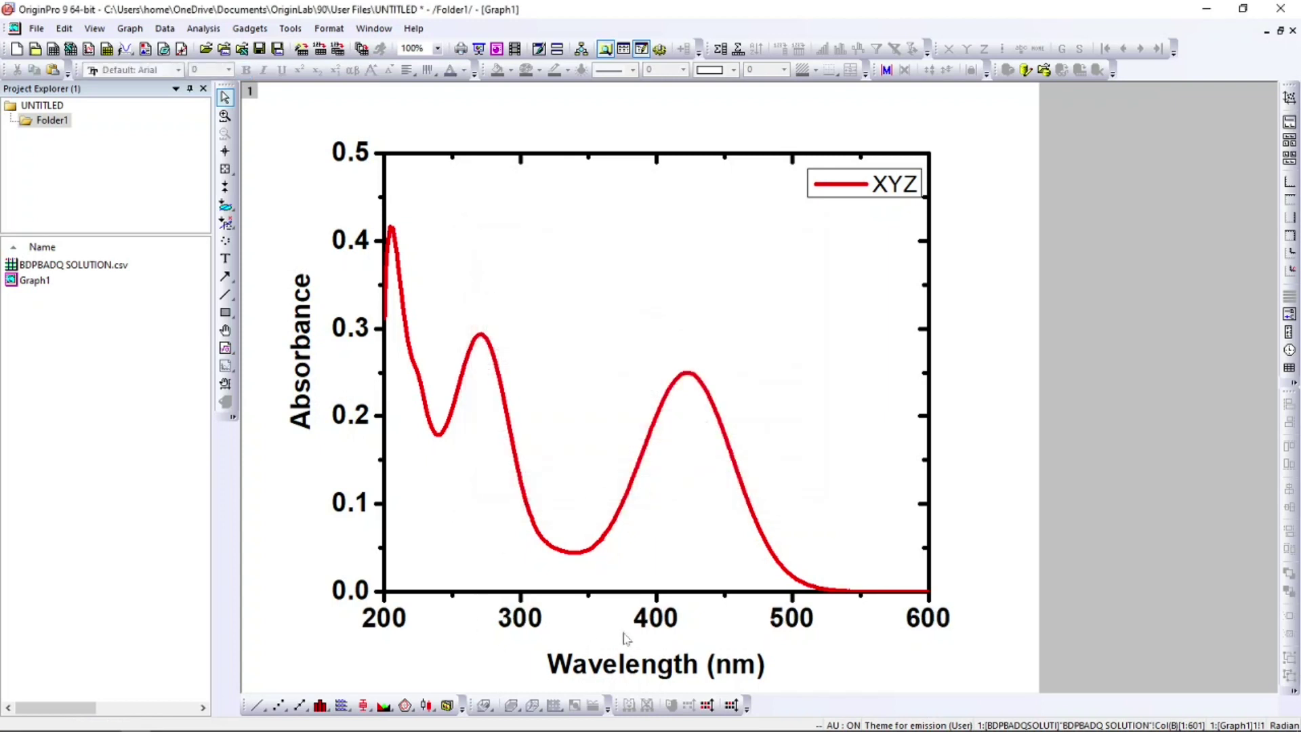
# Step: Make the legend text XYZ bold at size 26 and nudge the legend slightly higher
pyautogui.click(878, 194)
pyautogui.click(878, 195)
pyautogui.moveTo(878, 195); pyautogui.dragTo(920, 196)
pyautogui.click(229, 71)
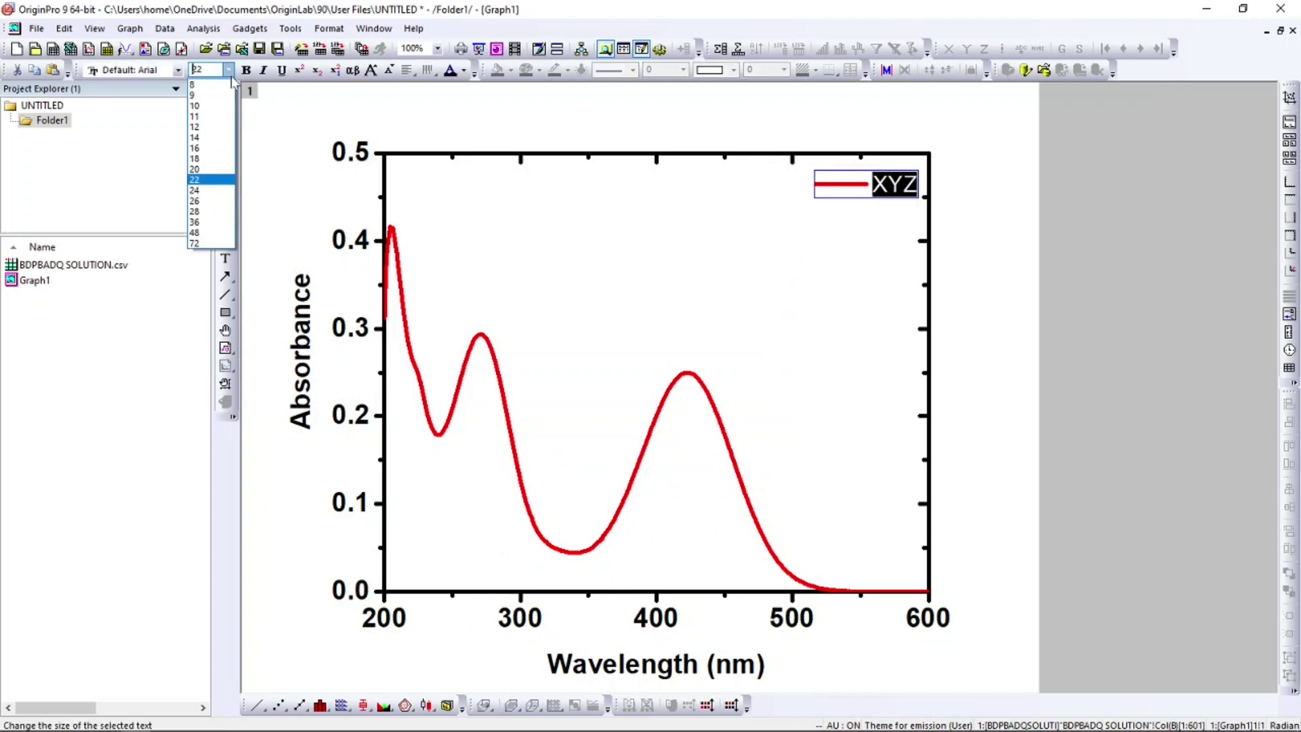
pyautogui.click(212, 200)
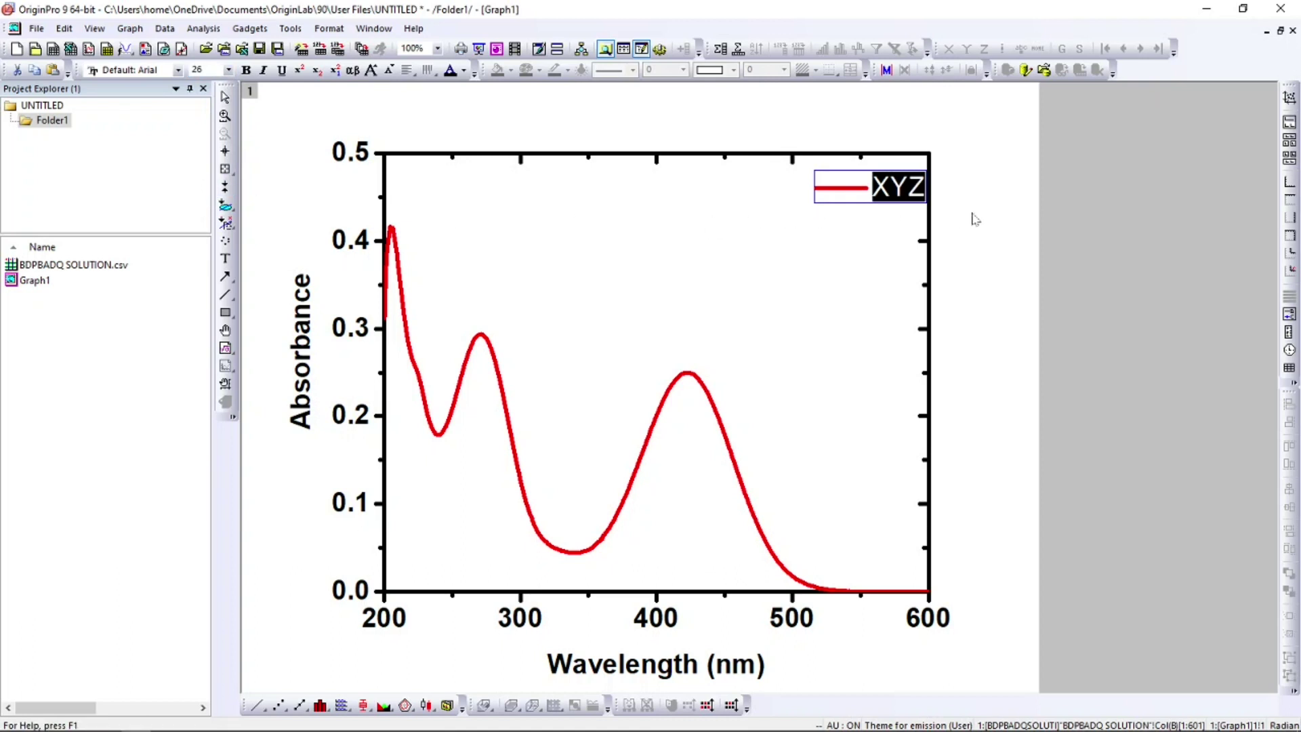
pyautogui.click(246, 70)
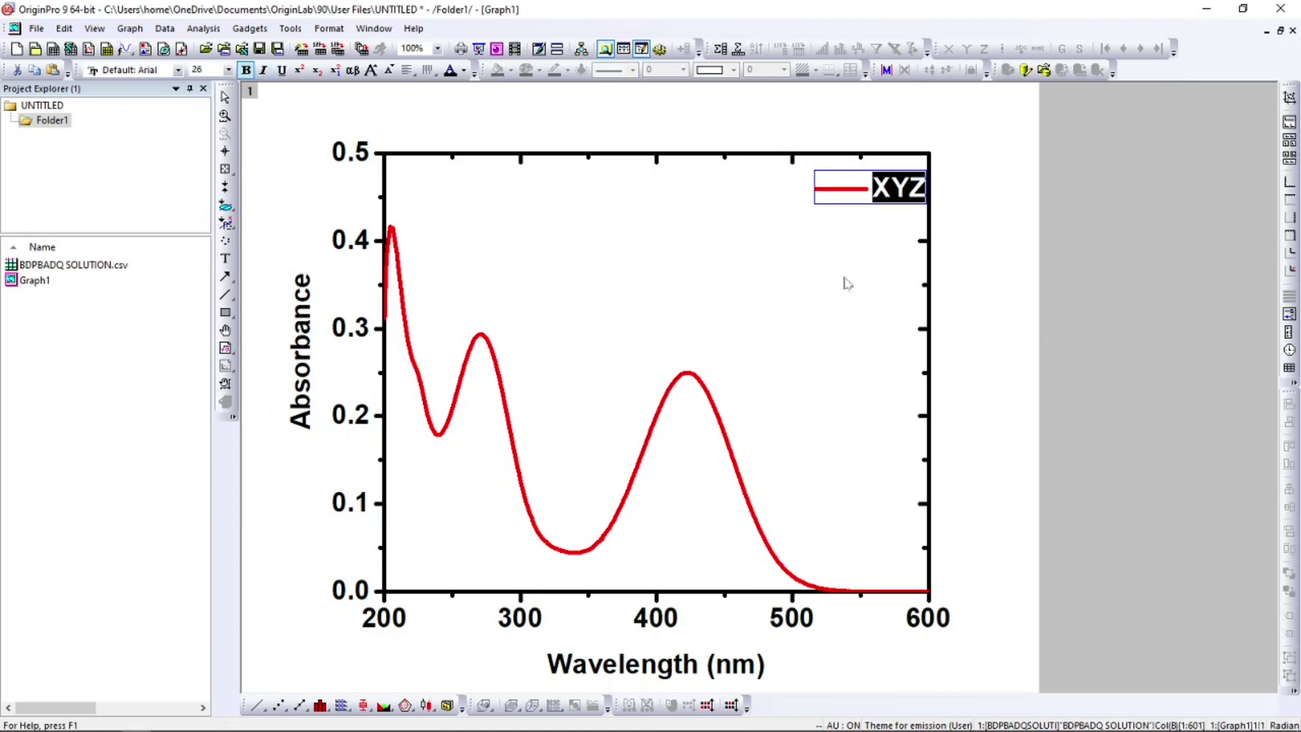
pyautogui.click(978, 271)
pyautogui.click(888, 191)
pyautogui.moveTo(888, 191); pyautogui.dragTo(893, 182)
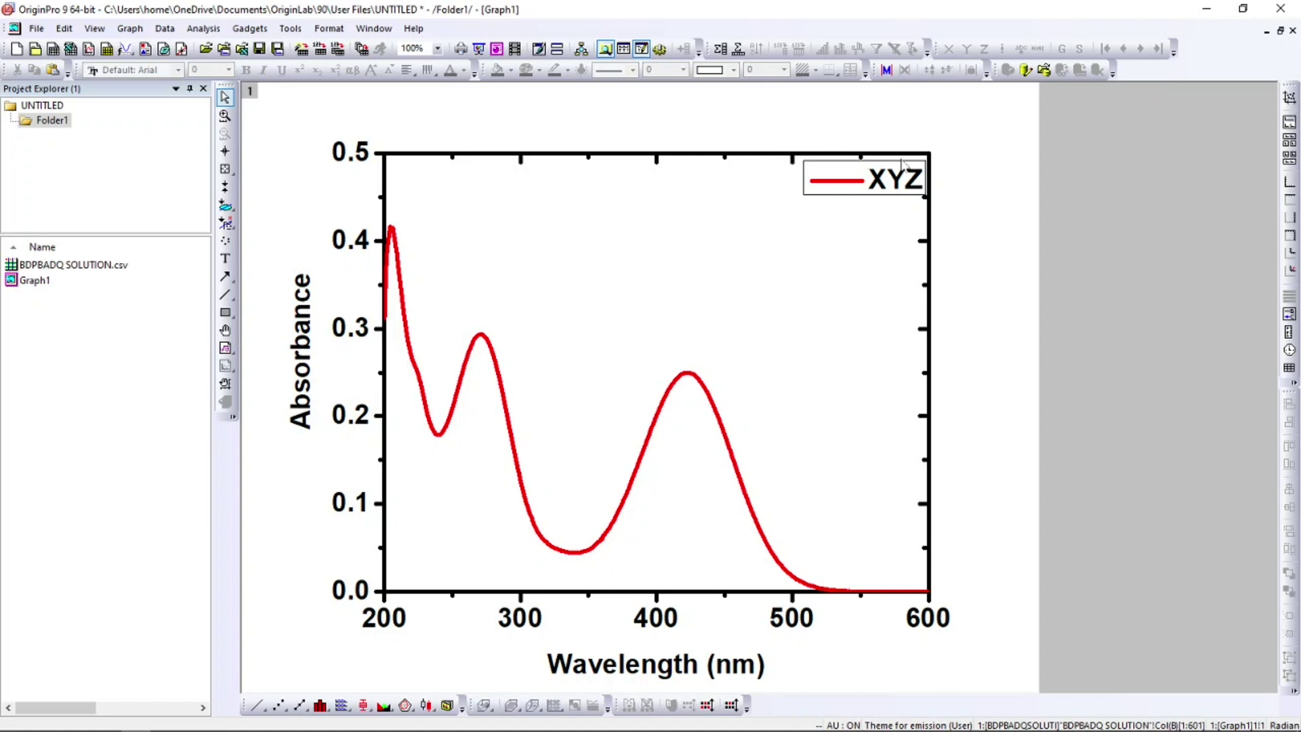
# Step: Remove the XYZ legend's border by setting its background to none in legend properties
pyautogui.click(877, 191)
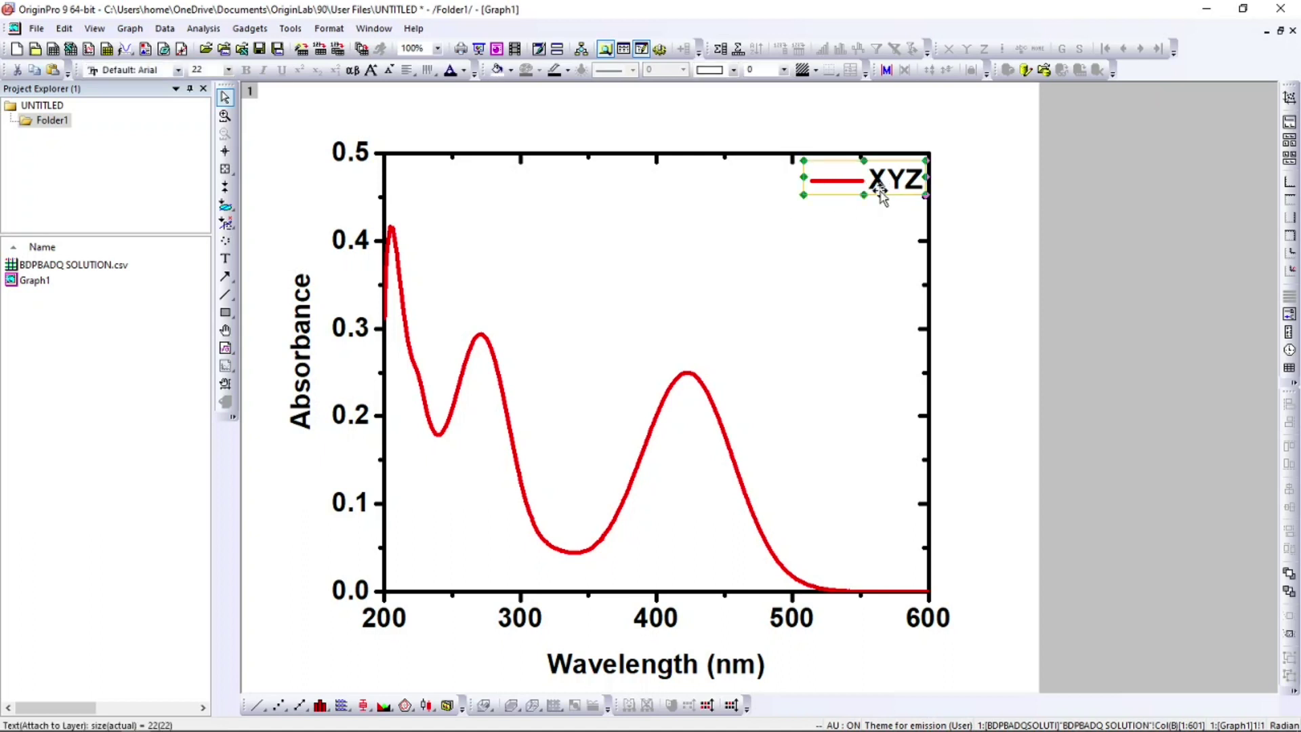
pyautogui.rightClick(877, 192)
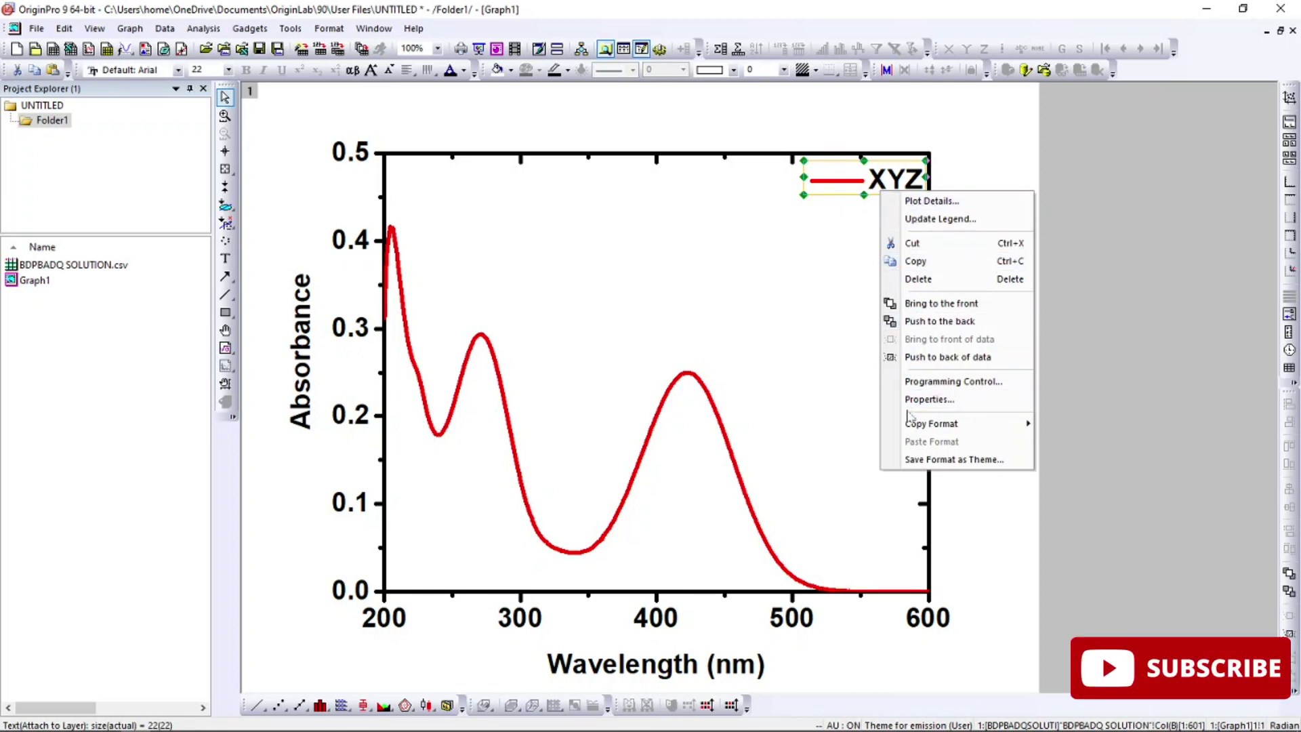
pyautogui.click(914, 400)
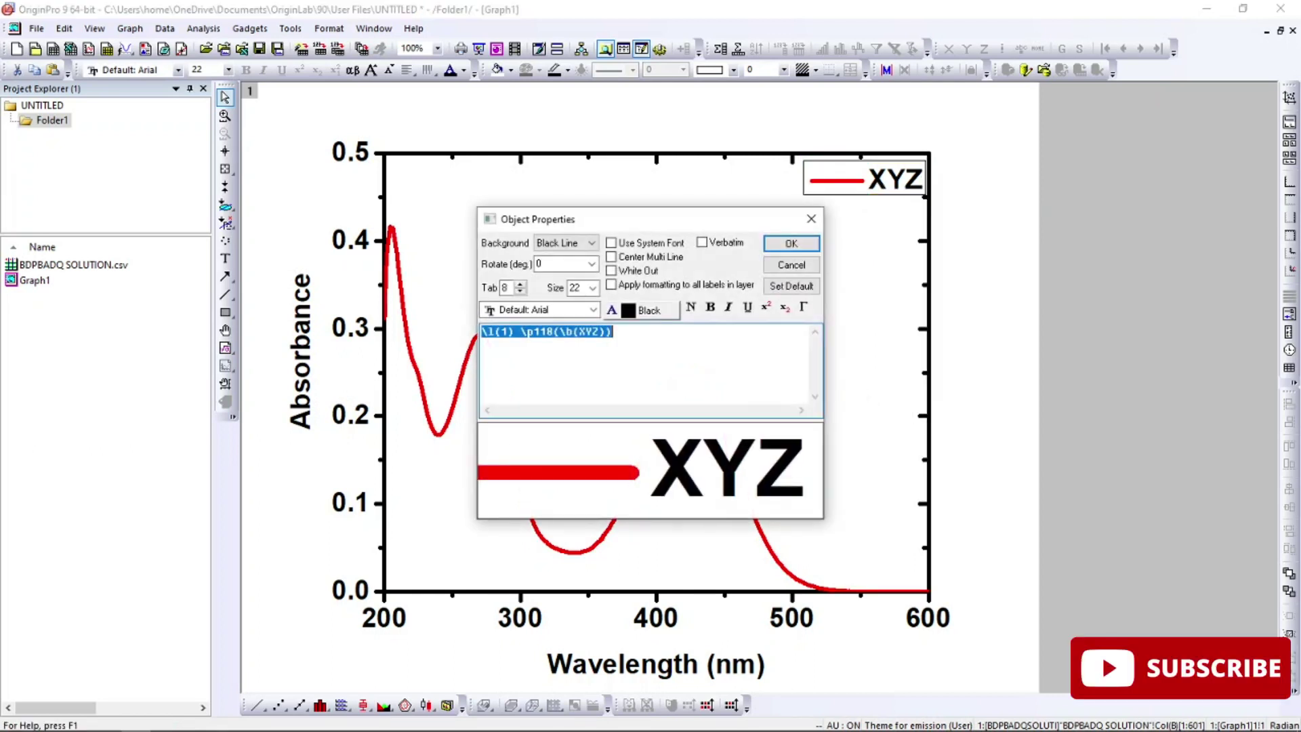
pyautogui.click(592, 243)
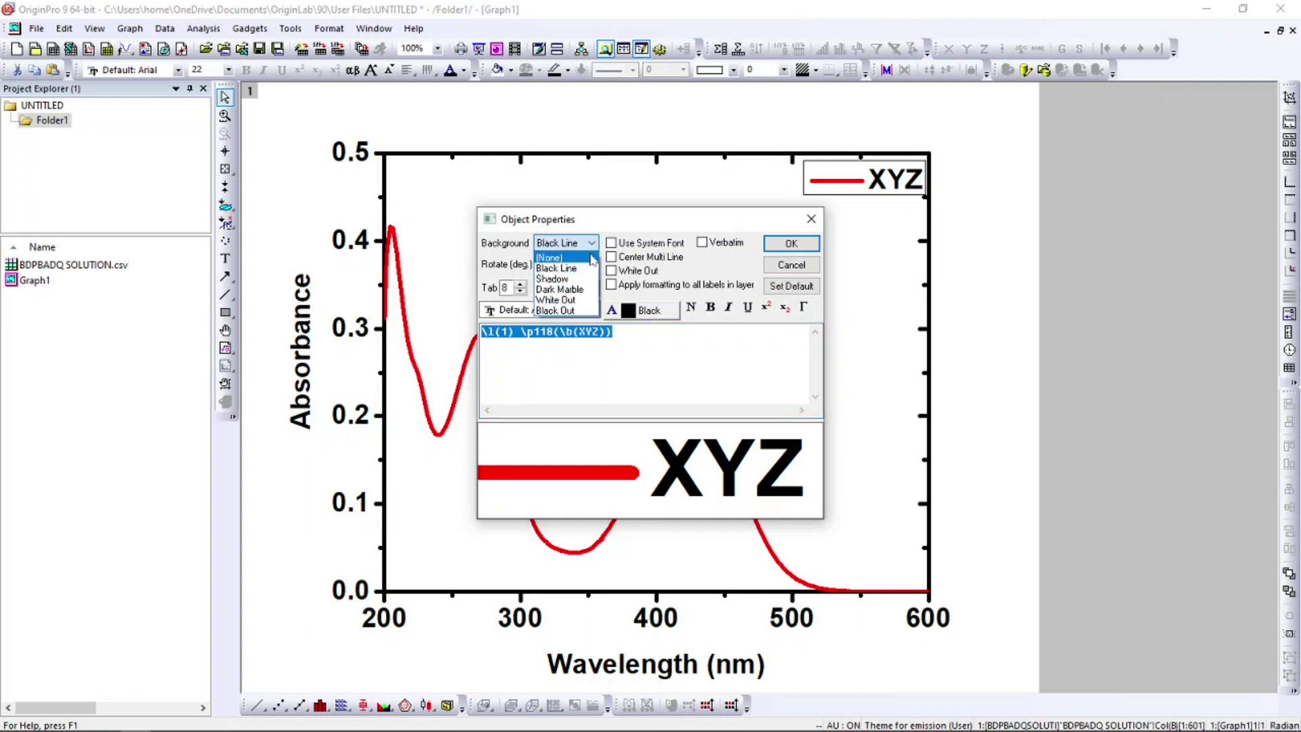
pyautogui.click(552, 257)
pyautogui.click(791, 244)
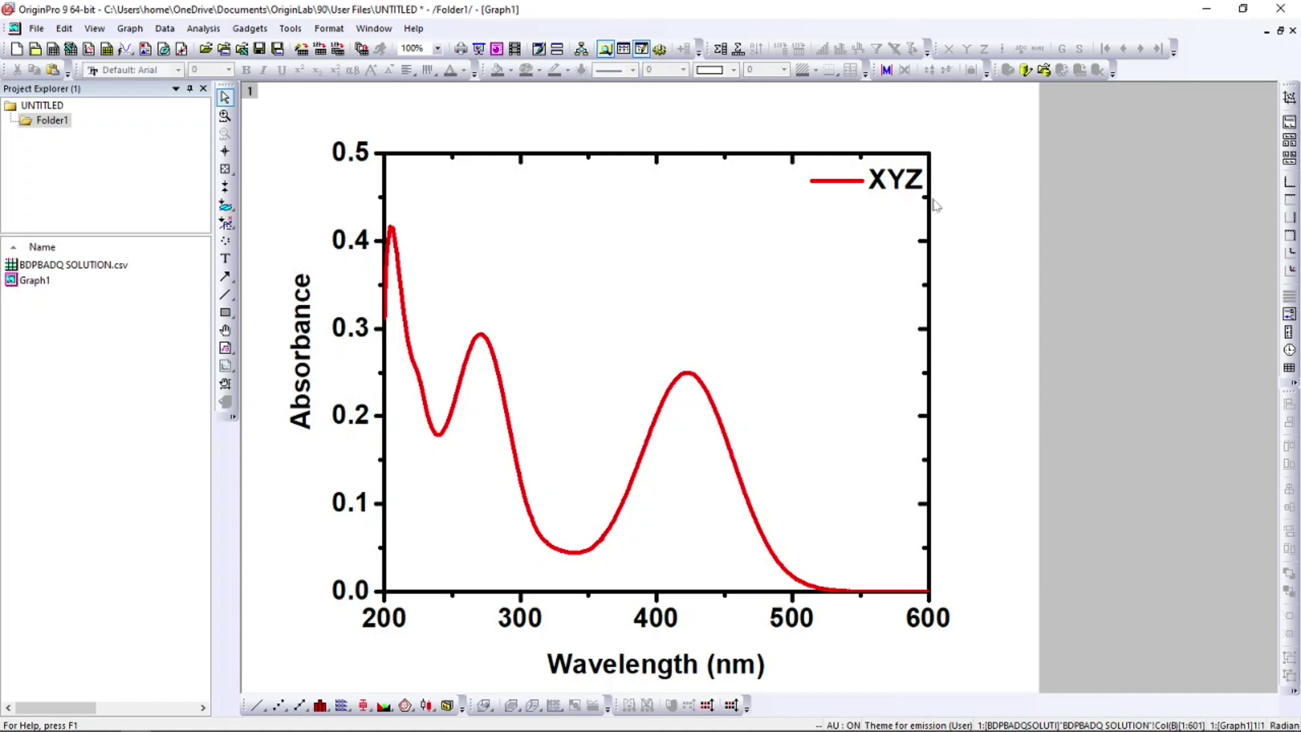
pyautogui.click(909, 182)
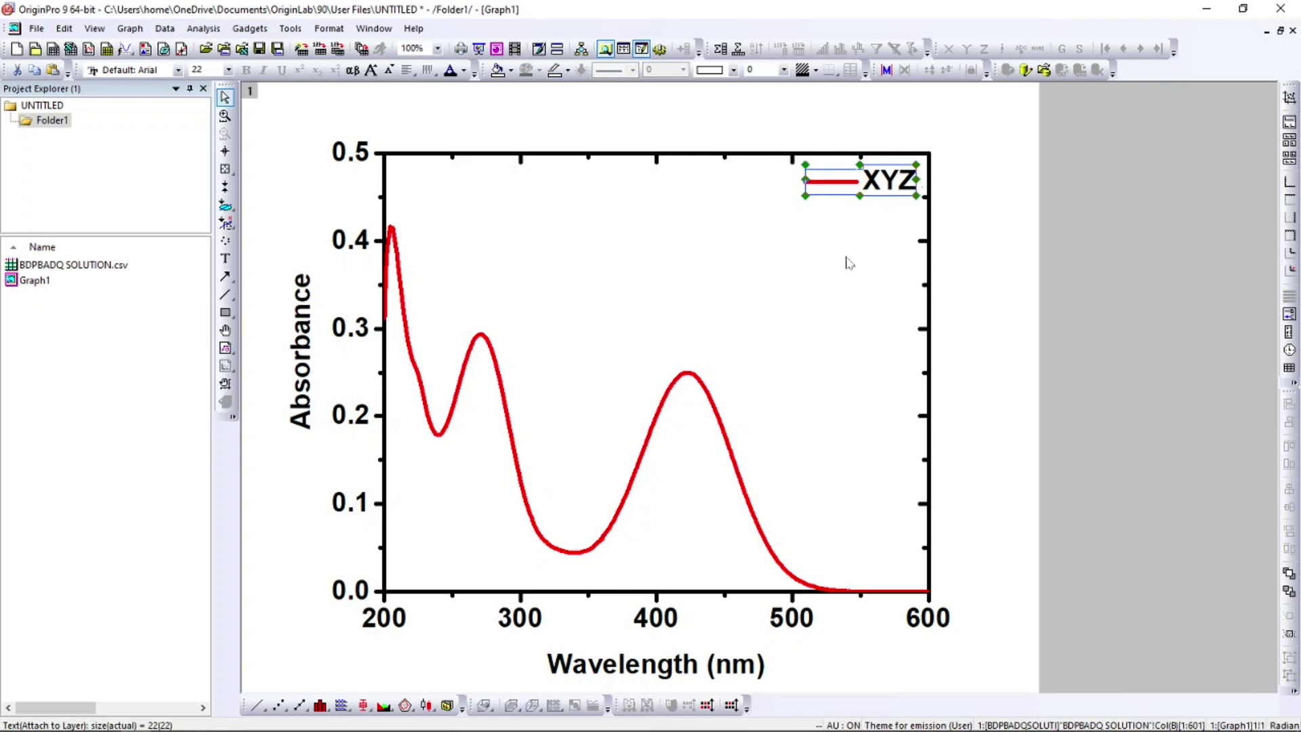
# Step: Copy the entire graph page to the clipboard with Copy Page
pyautogui.click(978, 249)
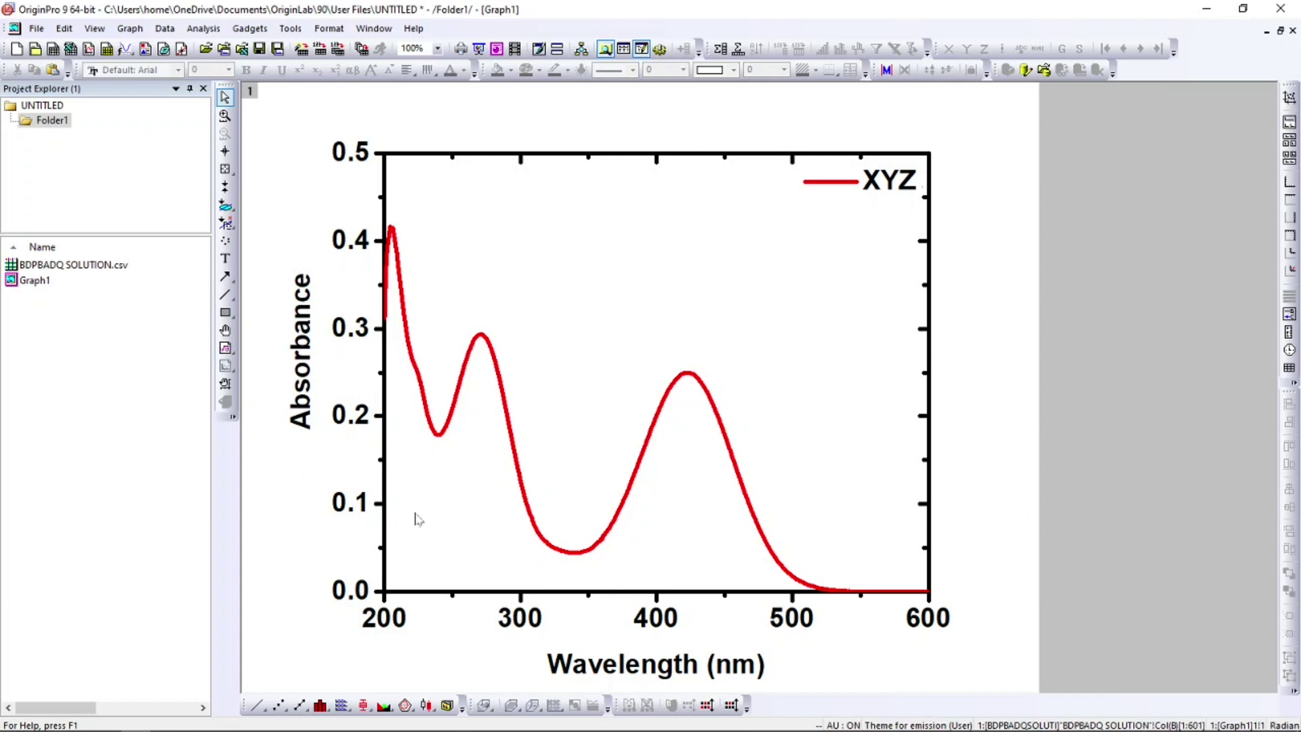
pyautogui.rightClick(718, 170)
pyautogui.click(655, 114)
pyautogui.rightClick(971, 360)
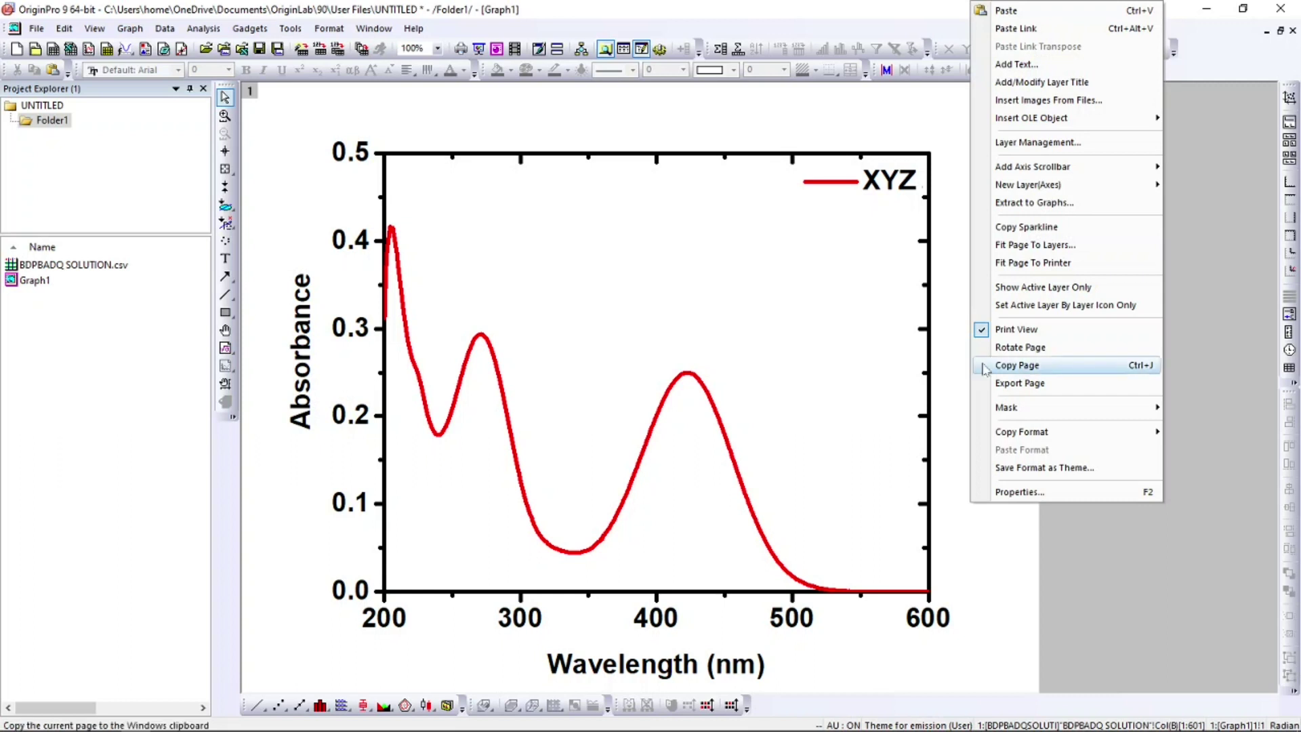
pyautogui.click(986, 366)
# Step: Minimize Origin and Explorer, then start a blank Word document, dismissing the activation notice
pyautogui.click(1206, 9)
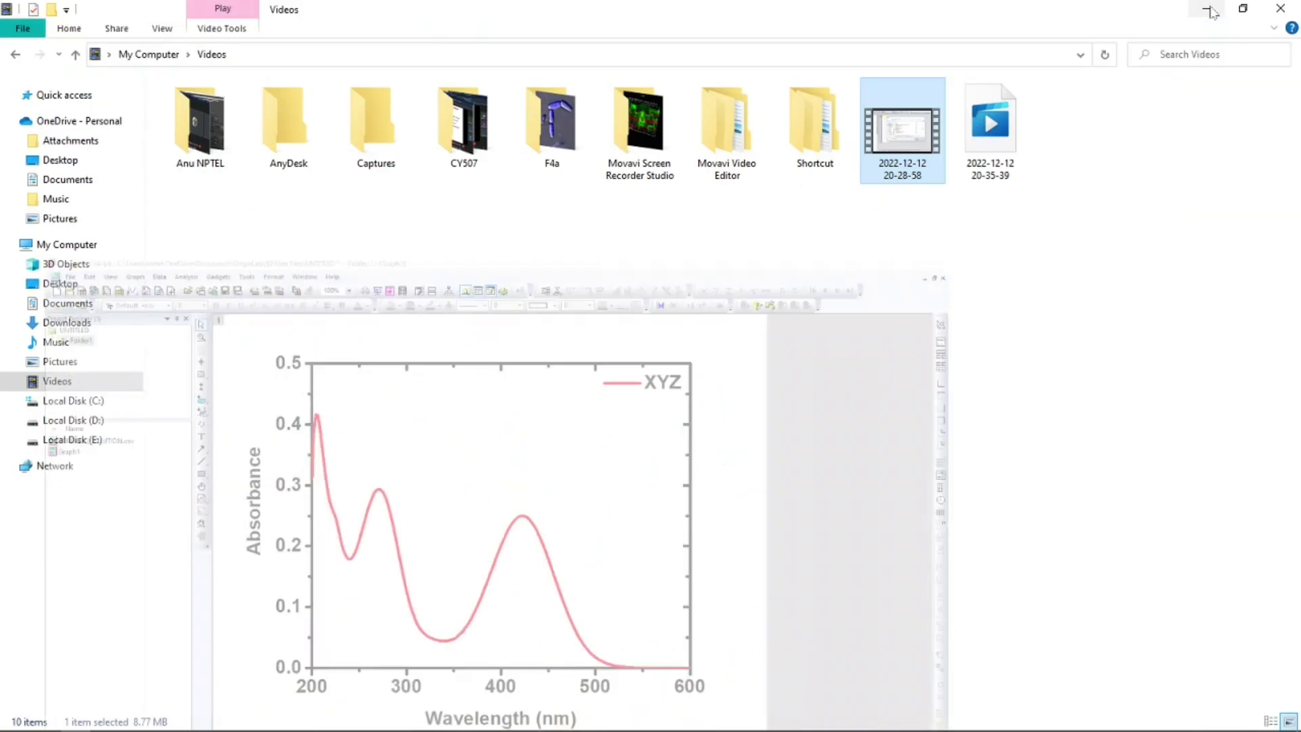
pyautogui.click(1206, 8)
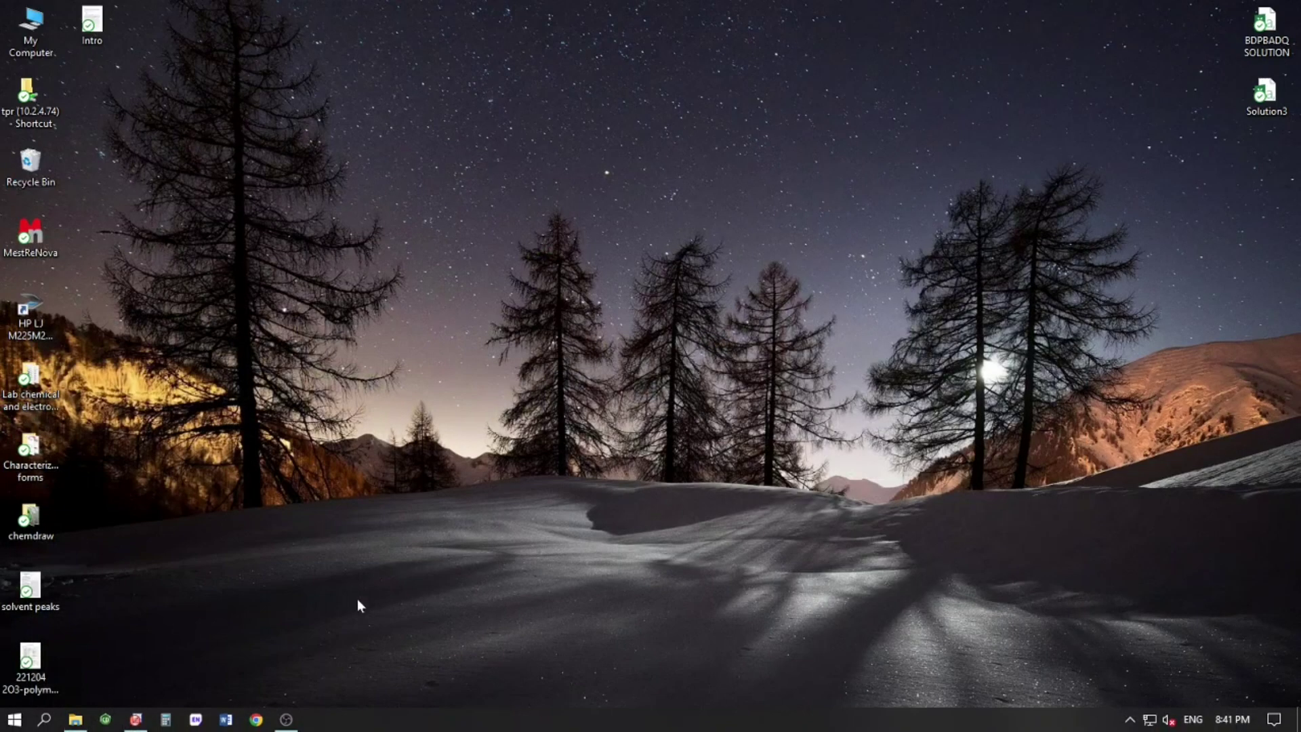
pyautogui.click(229, 713)
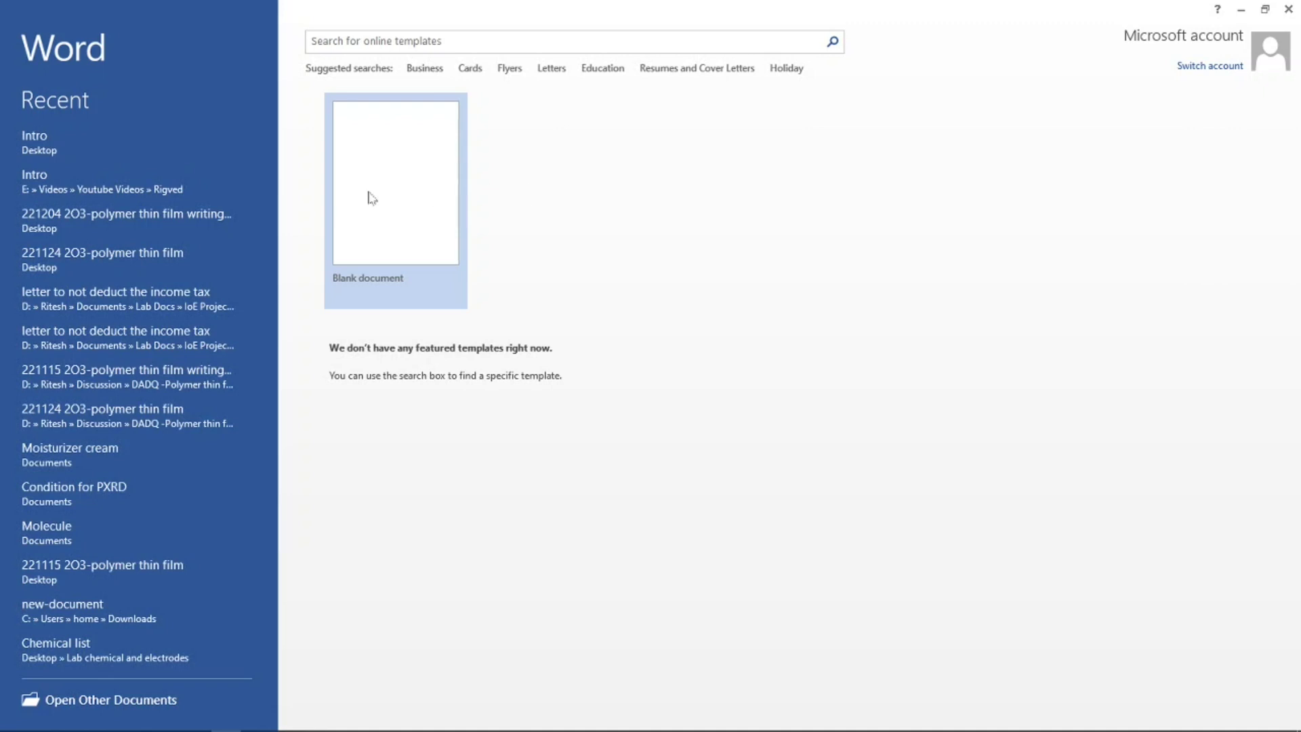
pyautogui.click(368, 198)
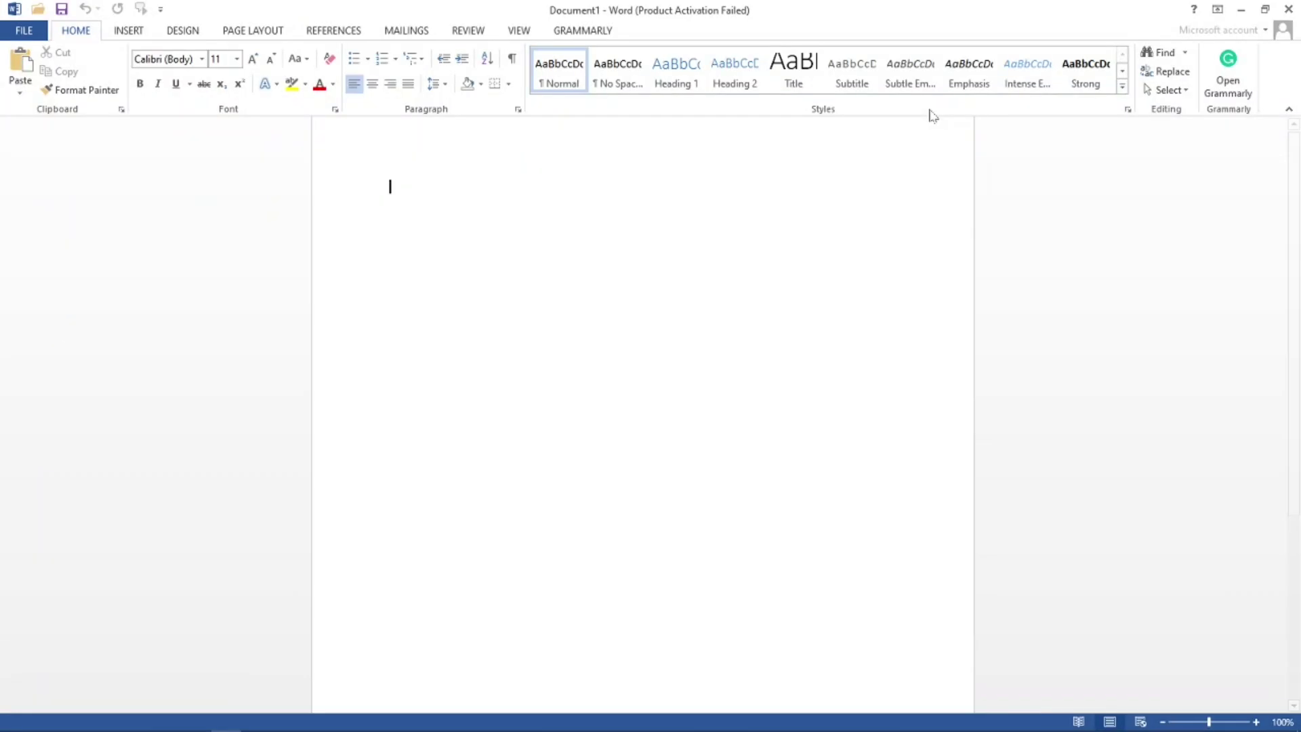
pyautogui.press('Escape')
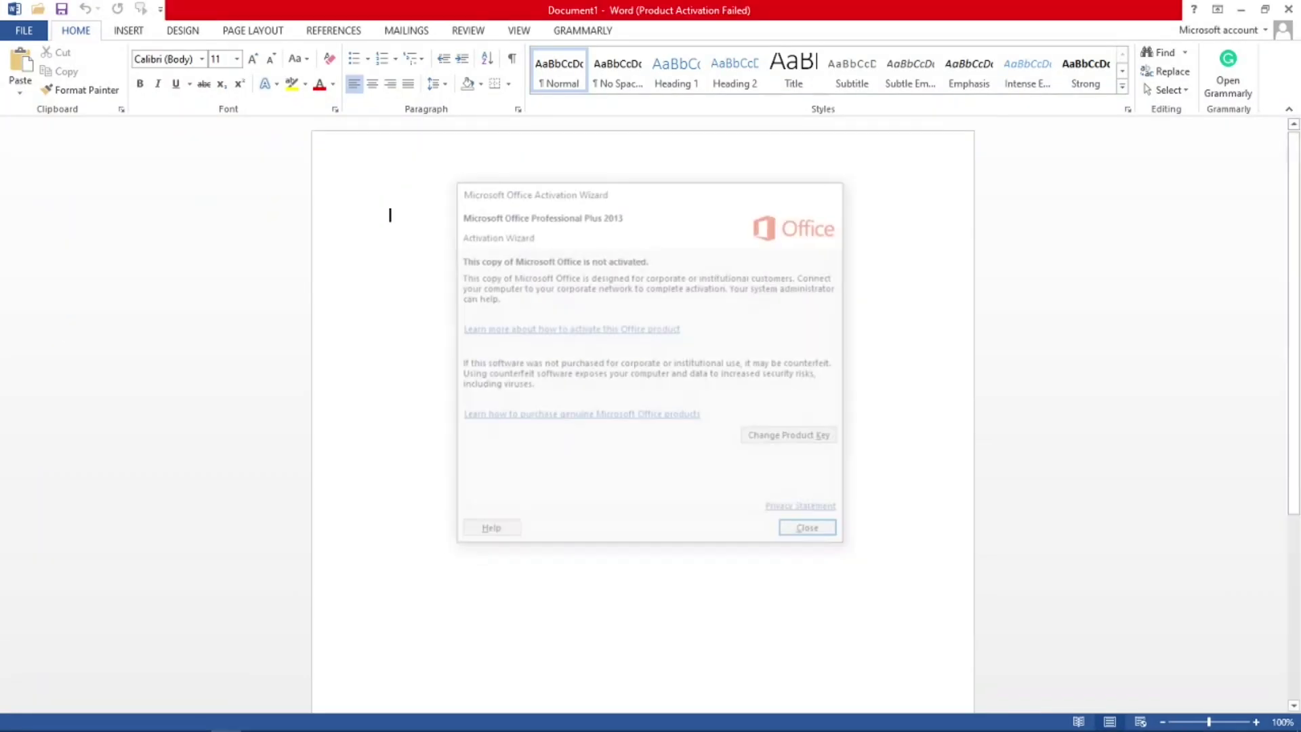
# Step: Paste the Origin graph into Word, shrink it and shift it slightly left, then minimize Word
pyautogui.rightClick(473, 245)
pyautogui.click(503, 321)
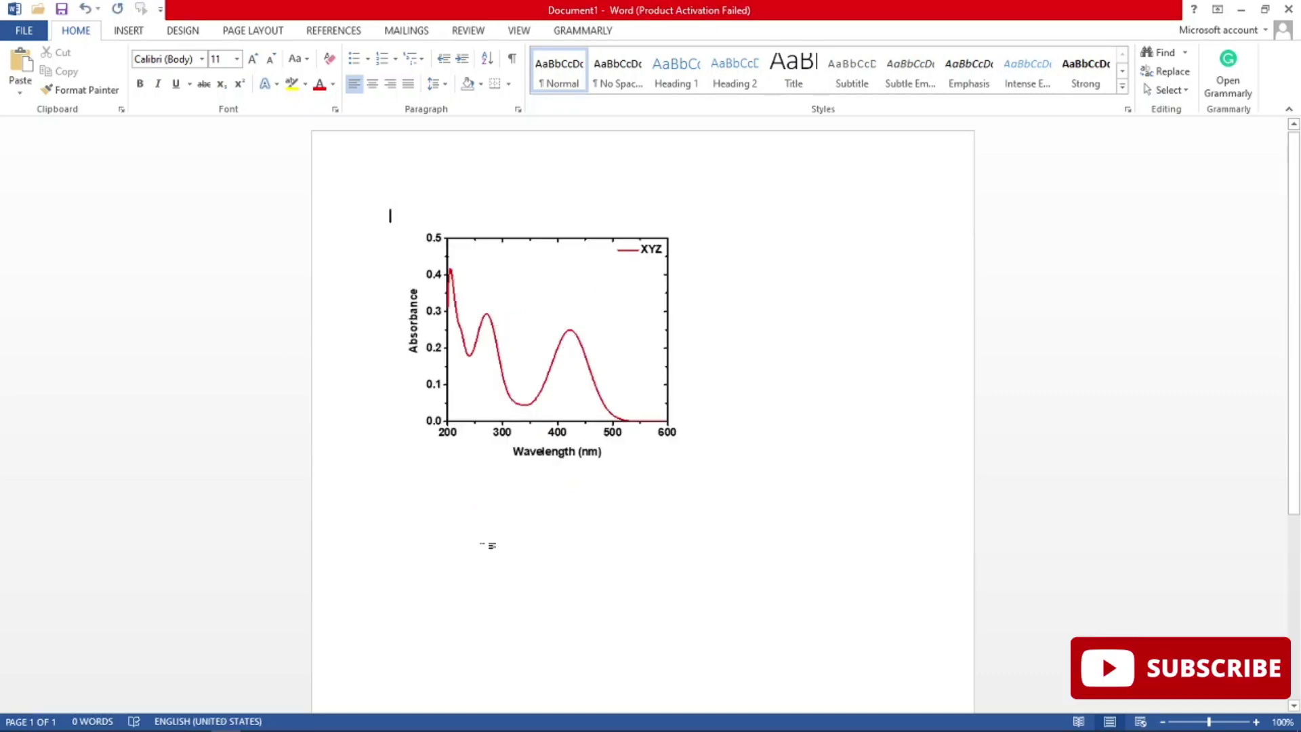
pyautogui.click(613, 347)
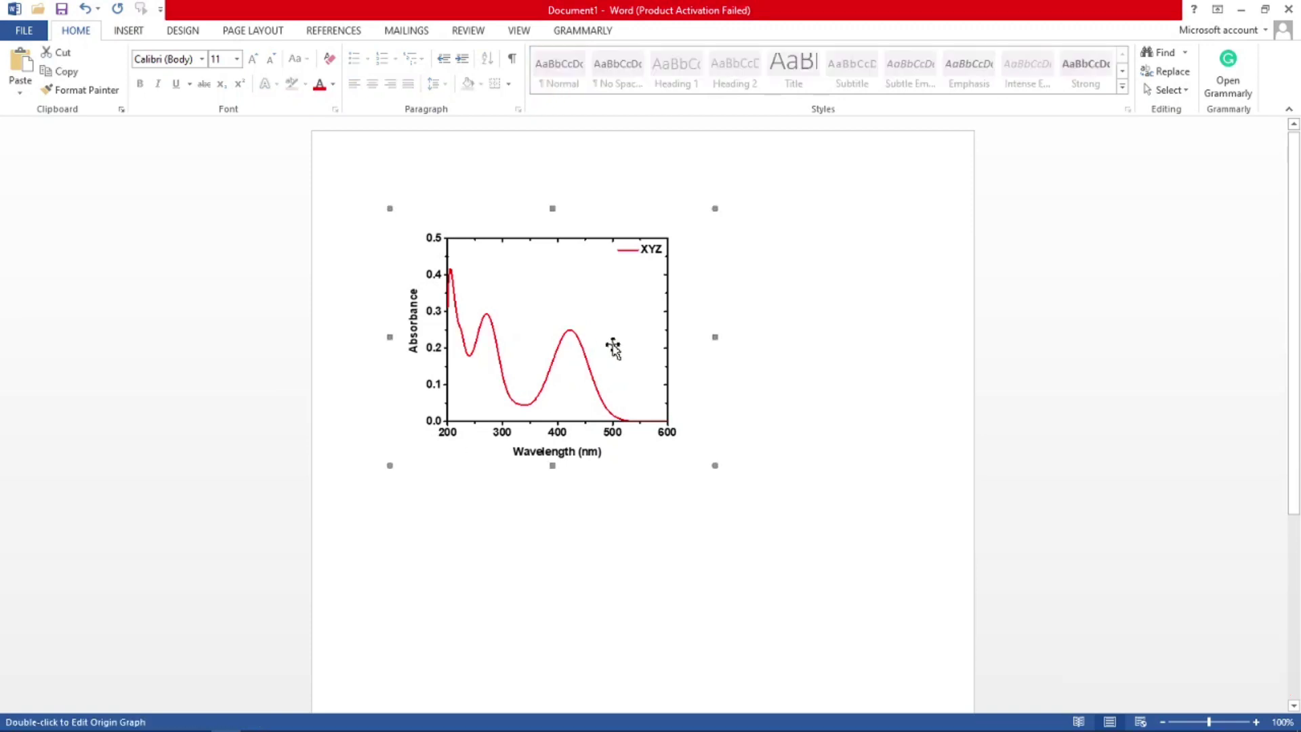
pyautogui.moveTo(714, 465); pyautogui.dragTo(657, 436)
pyautogui.moveTo(566, 354); pyautogui.dragTo(540, 348)
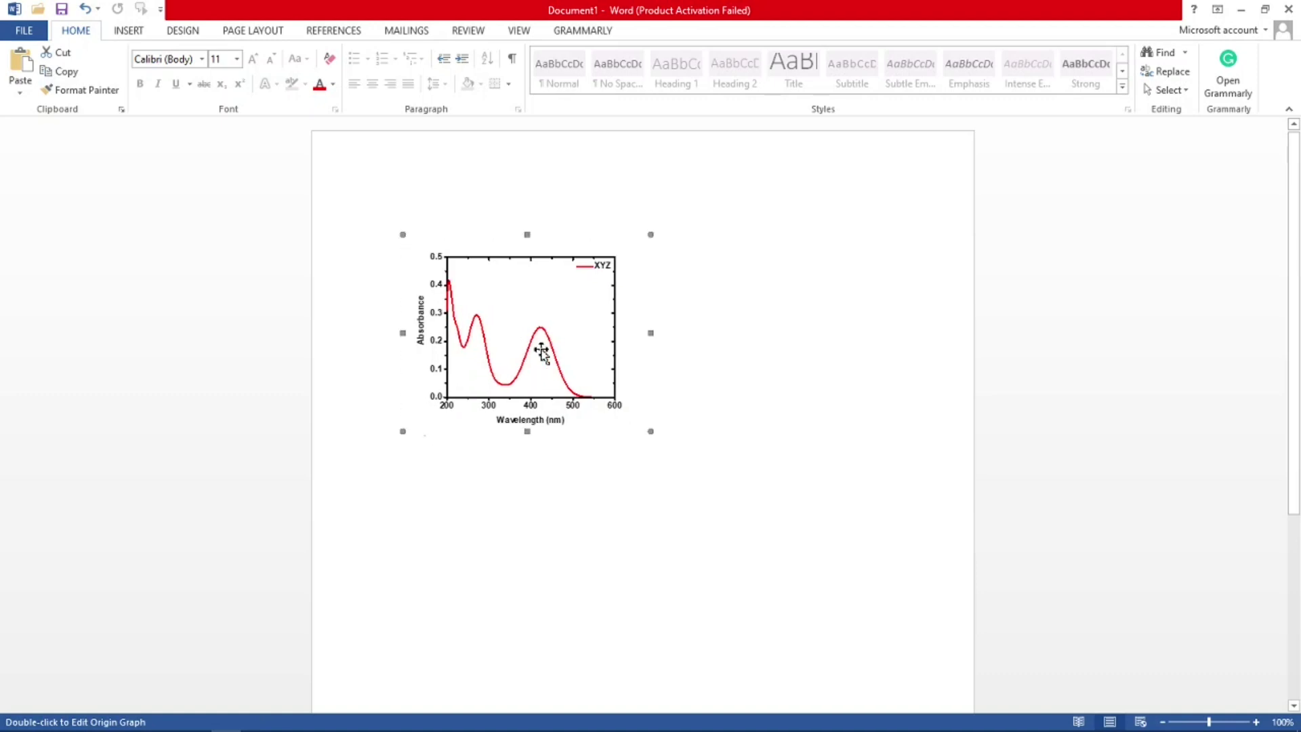
pyautogui.click(369, 306)
pyautogui.click(773, 398)
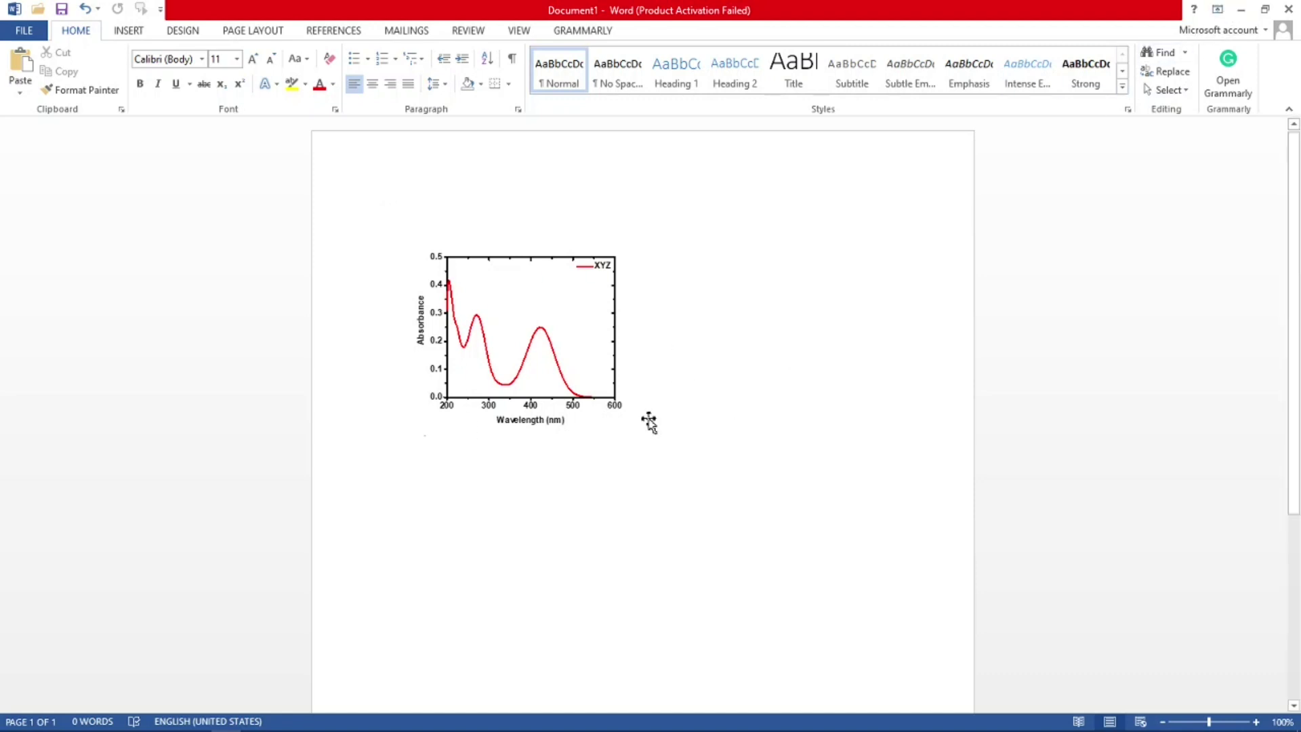
pyautogui.click(1240, 11)
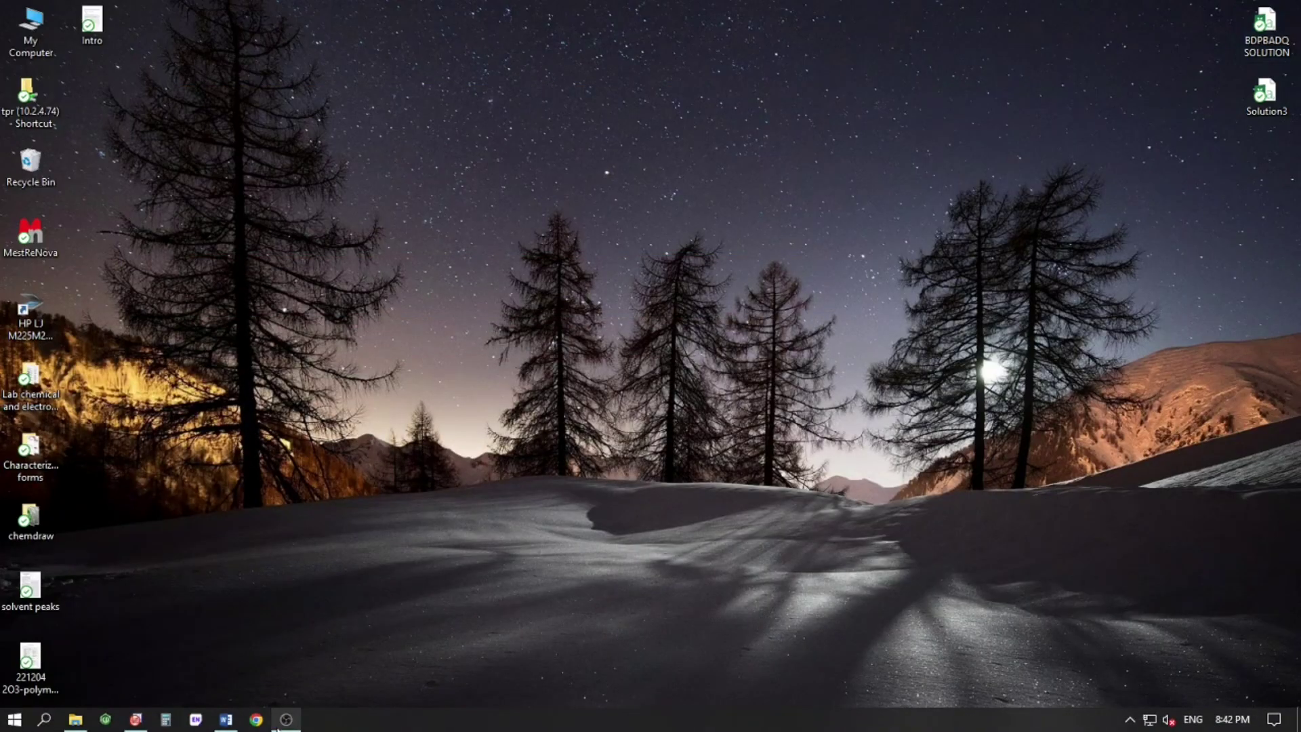
# Step: Restore Origin and open the Export Graphs dialog from the File menu
pyautogui.click(136, 719)
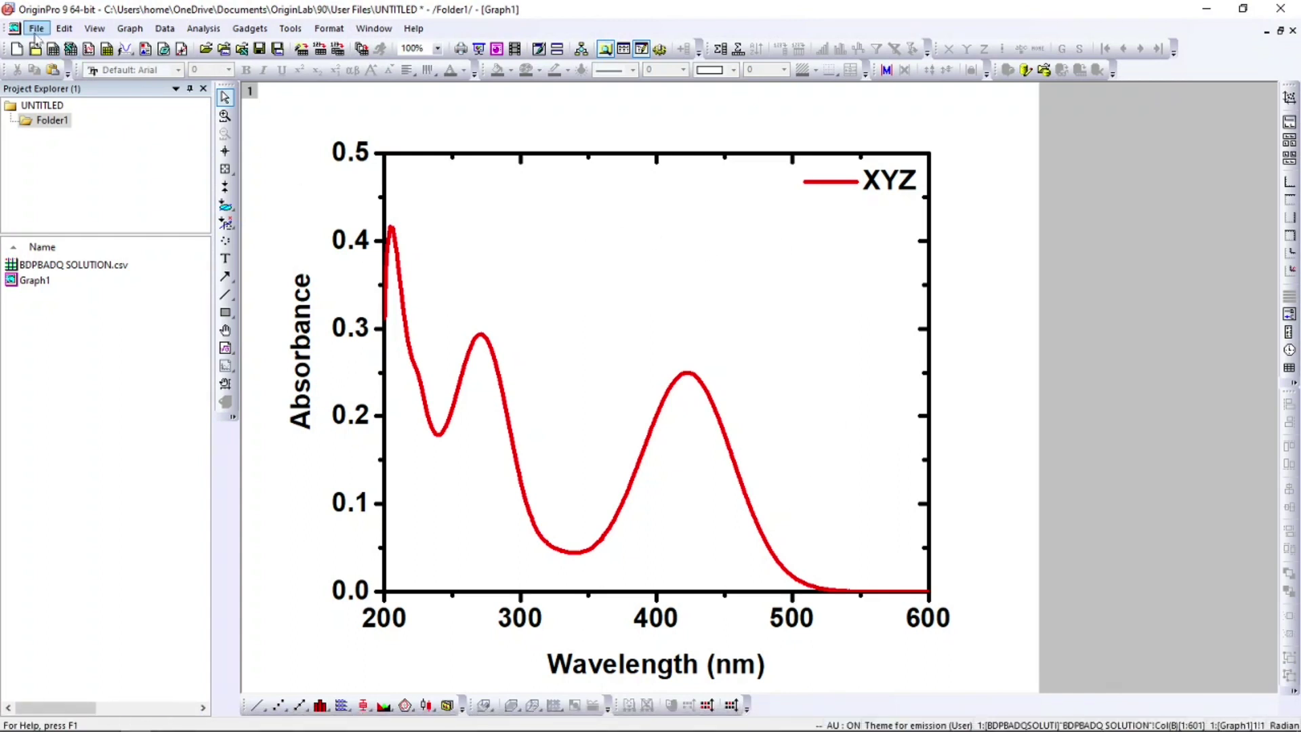
pyautogui.click(36, 30)
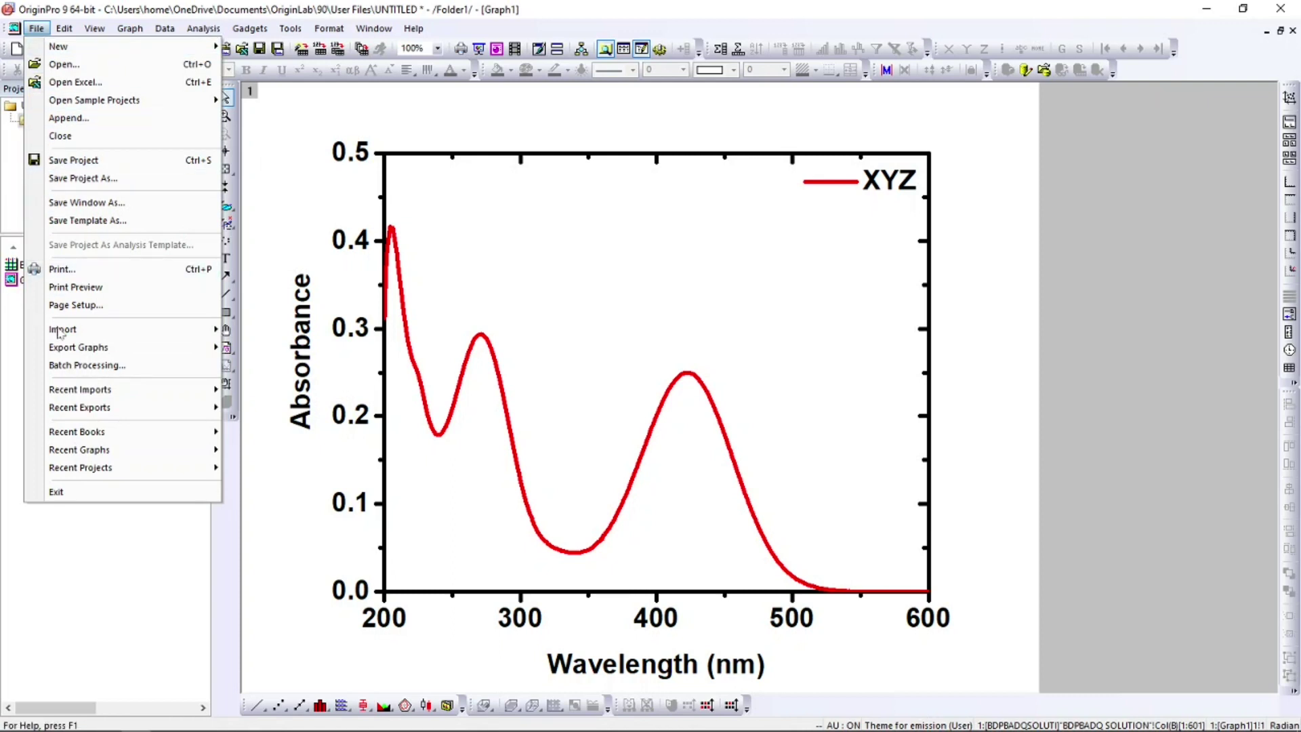
pyautogui.moveTo(66, 349)
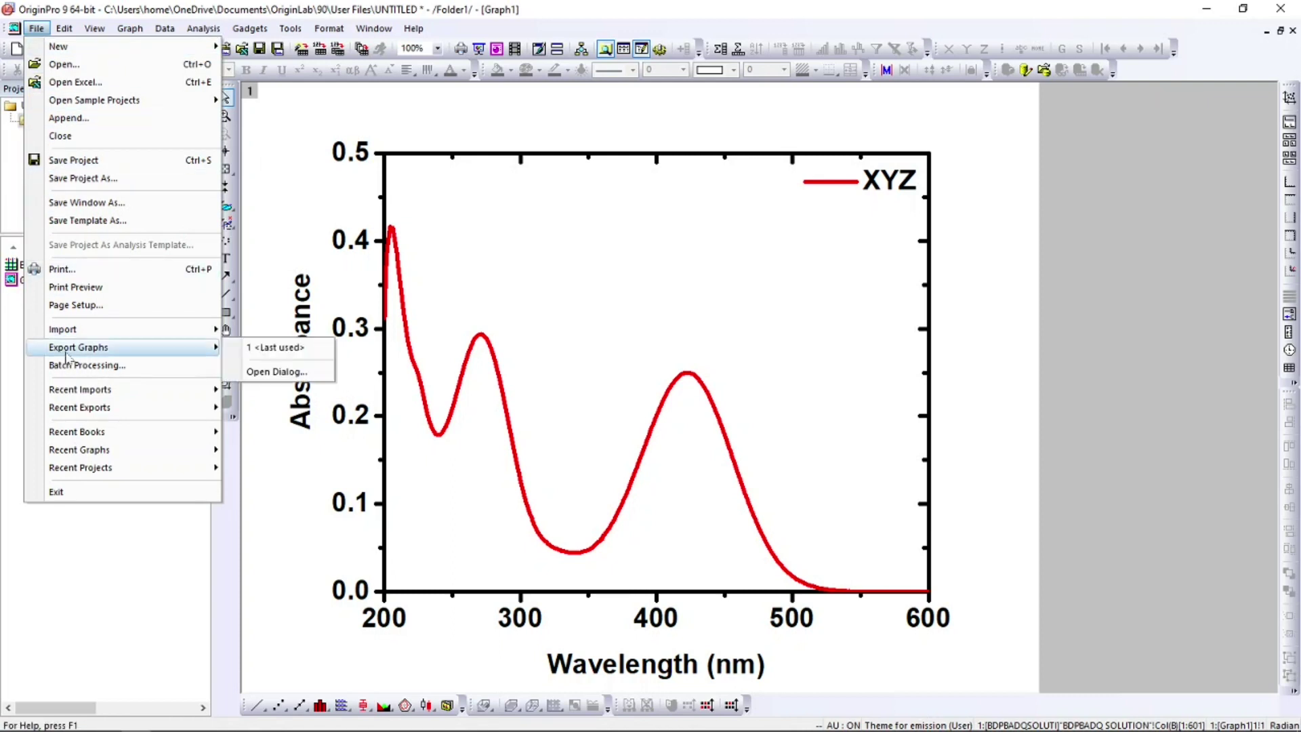
pyautogui.click(255, 372)
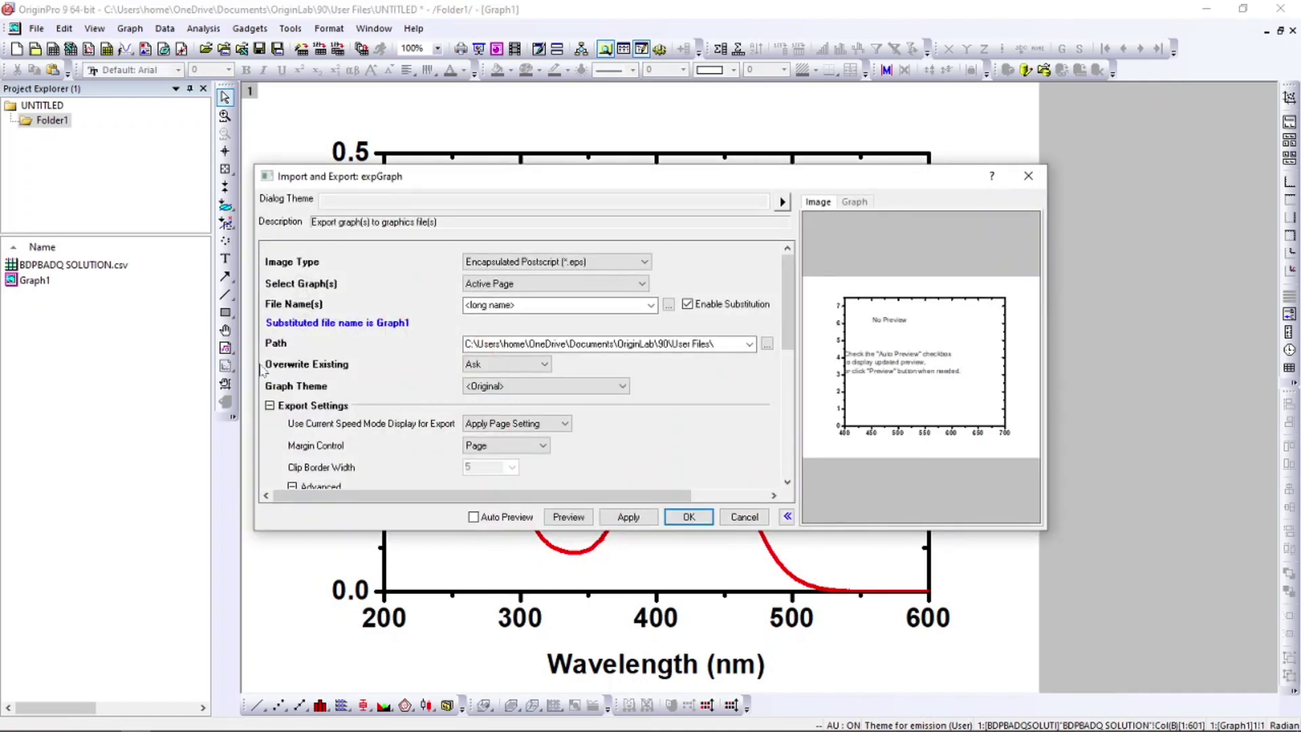
# Step: Set the export image type to Tag Image File (*.tif) at 600 DPI resolution
pyautogui.click(514, 263)
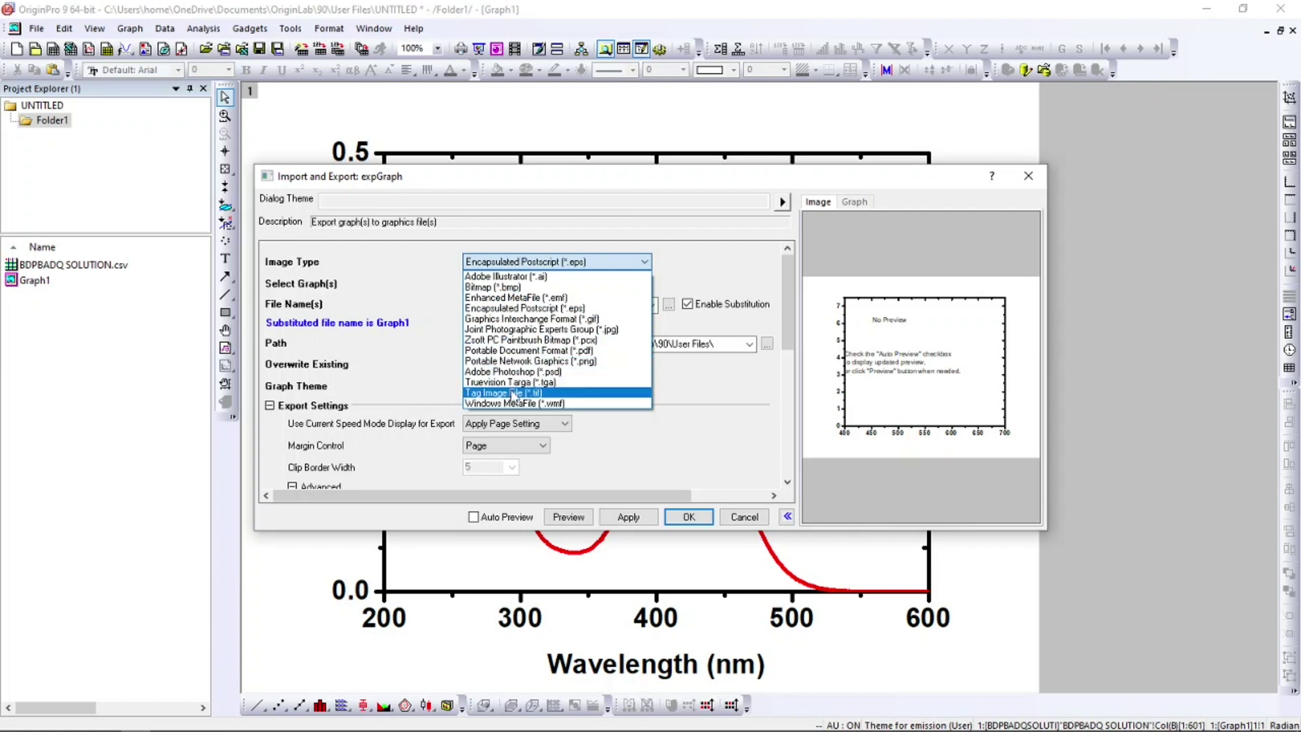
pyautogui.click(513, 393)
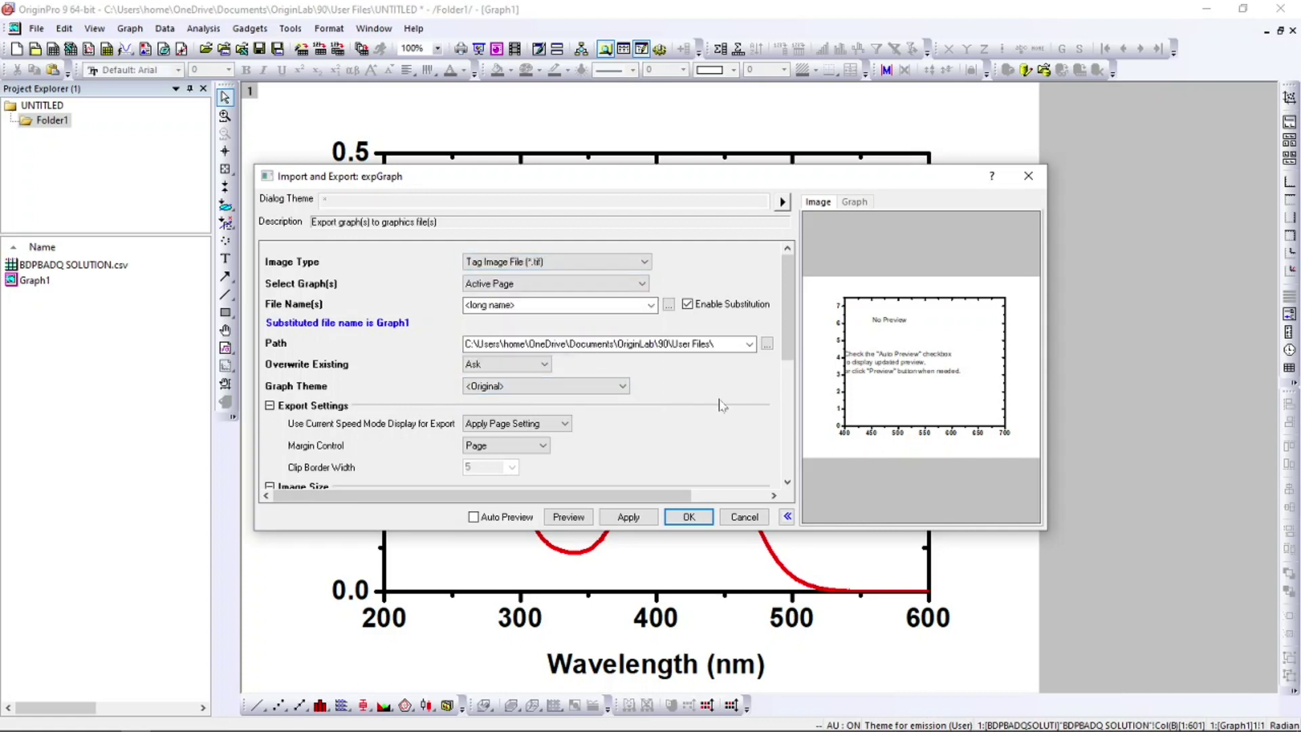
pyautogui.scroll(-5, 722, 405)
pyautogui.scroll(-7, 723, 405)
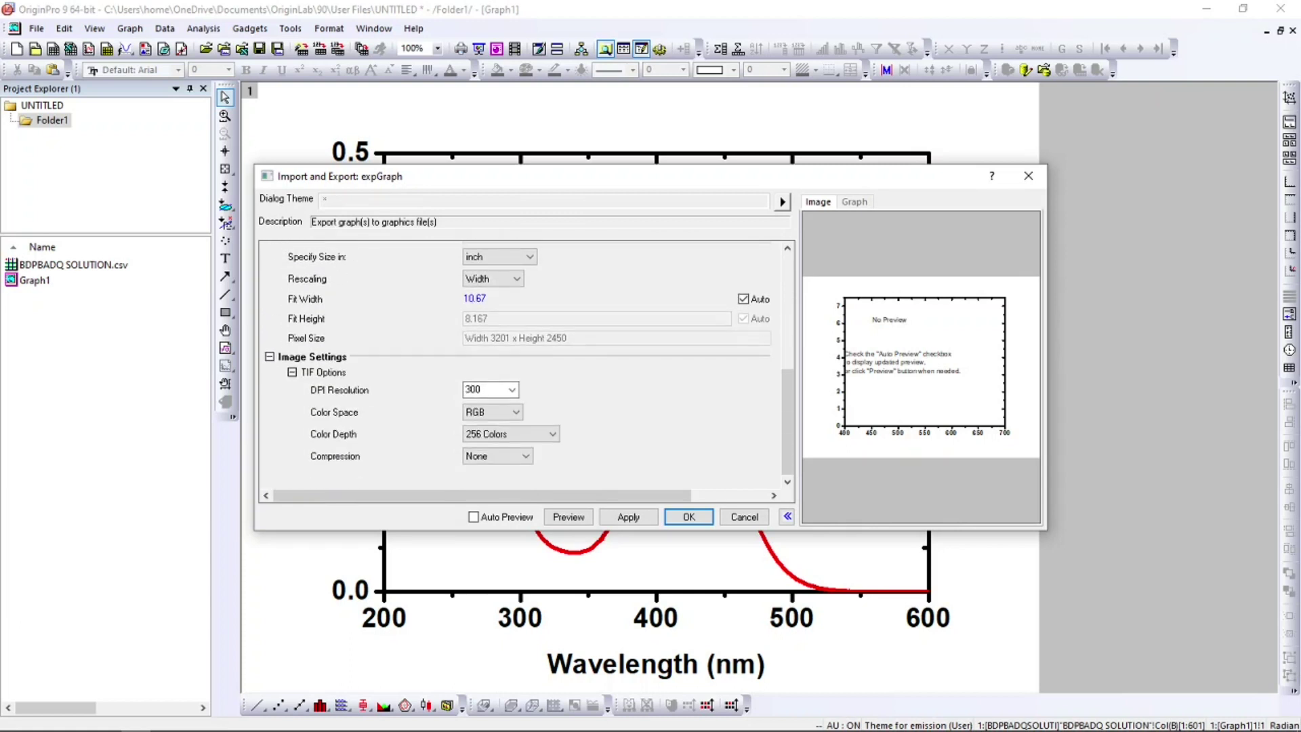
pyautogui.click(513, 389)
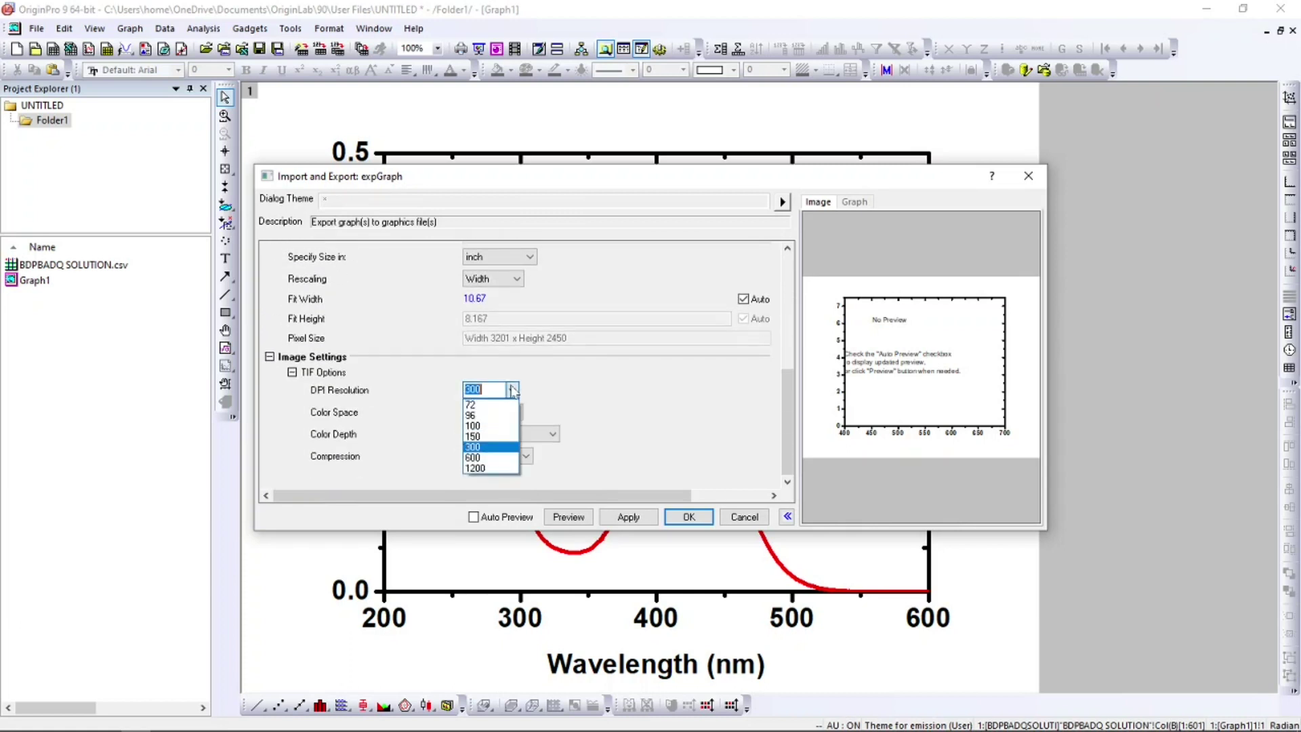
pyautogui.click(492, 460)
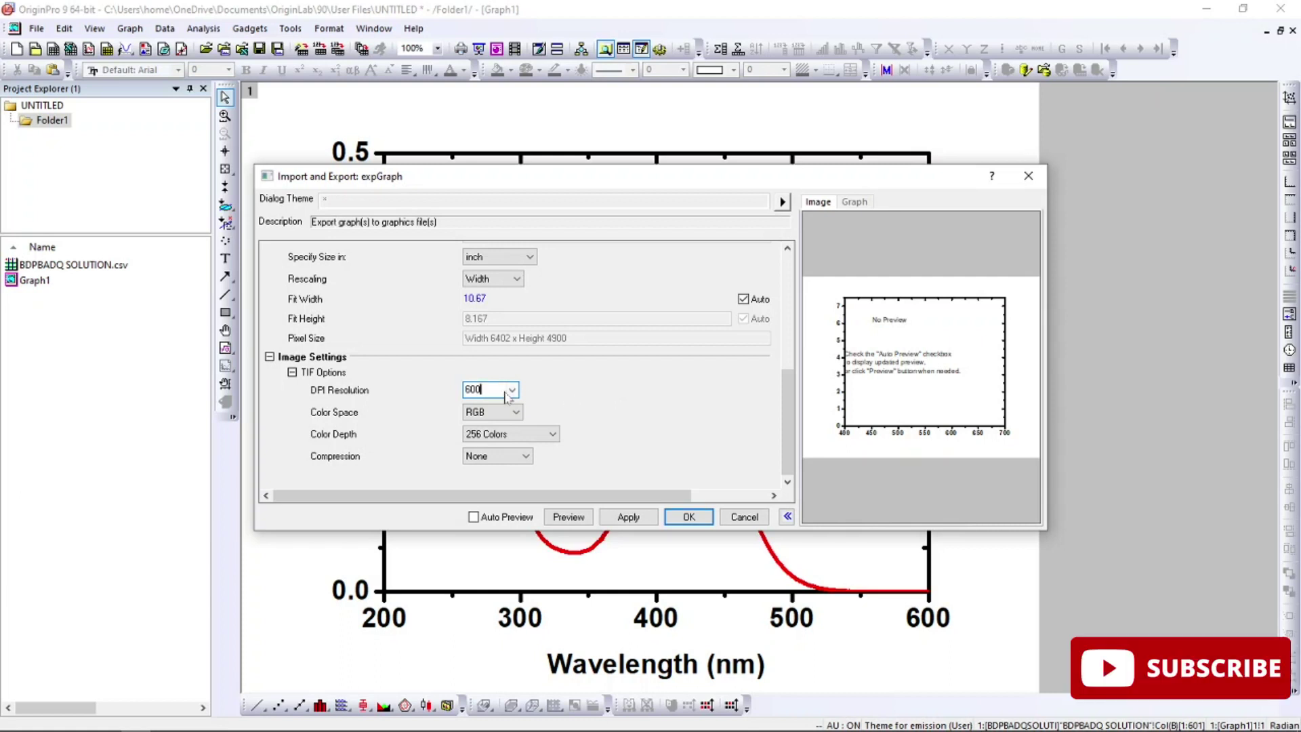
pyautogui.scroll(5, 623, 377)
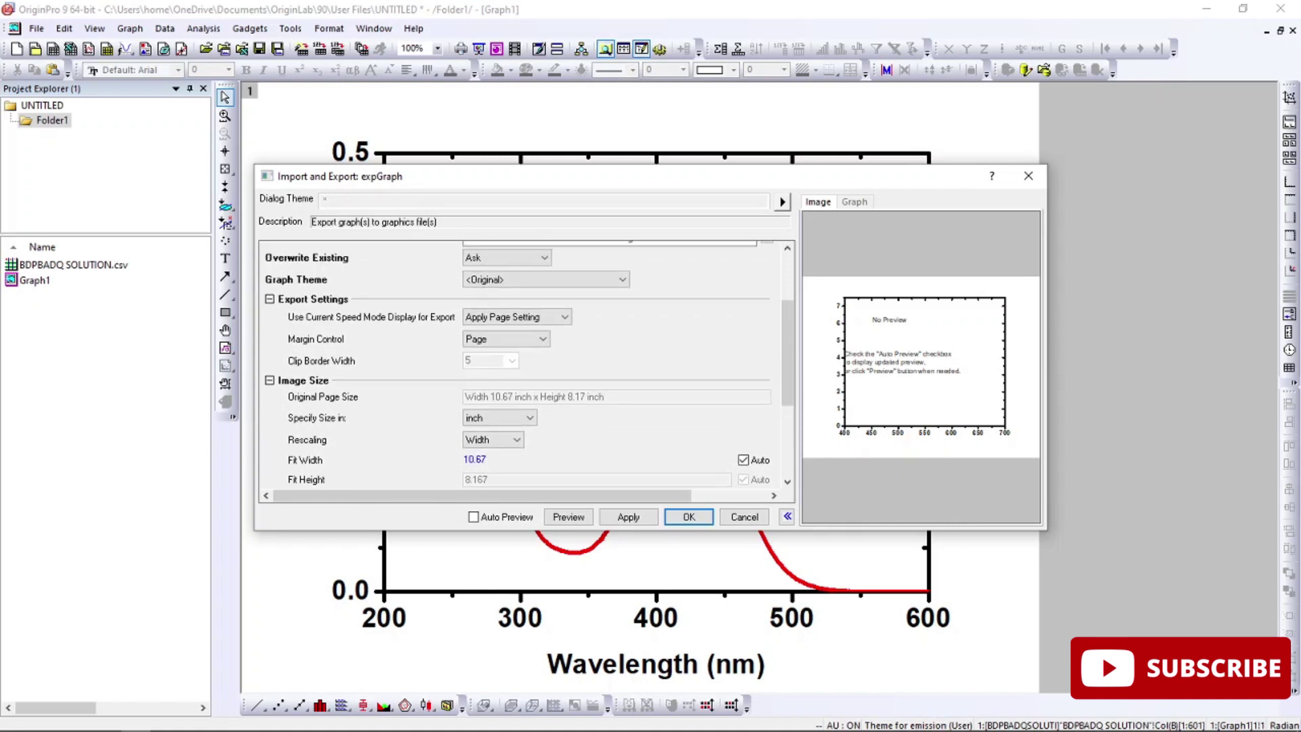
pyautogui.scroll(1, 622, 377)
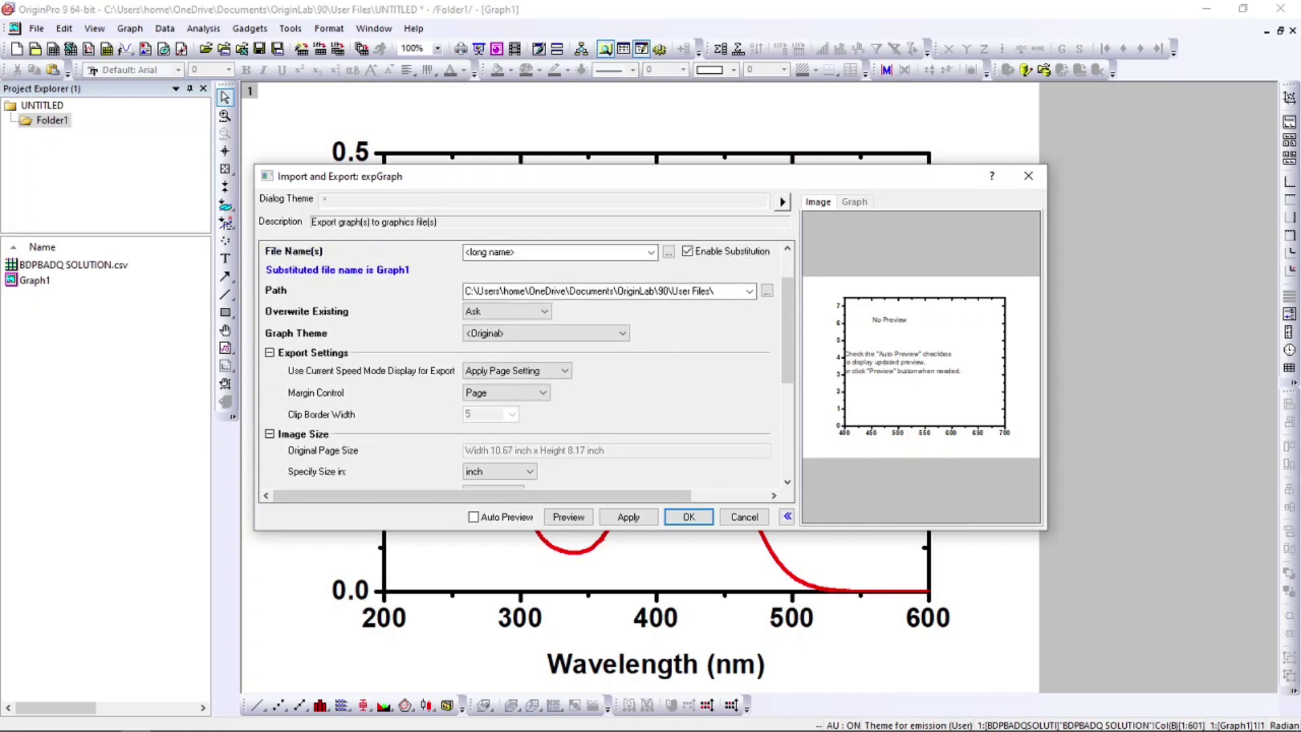
# Step: Choose the Desktop as the export path and export the graph as a TIF
pyautogui.click(768, 291)
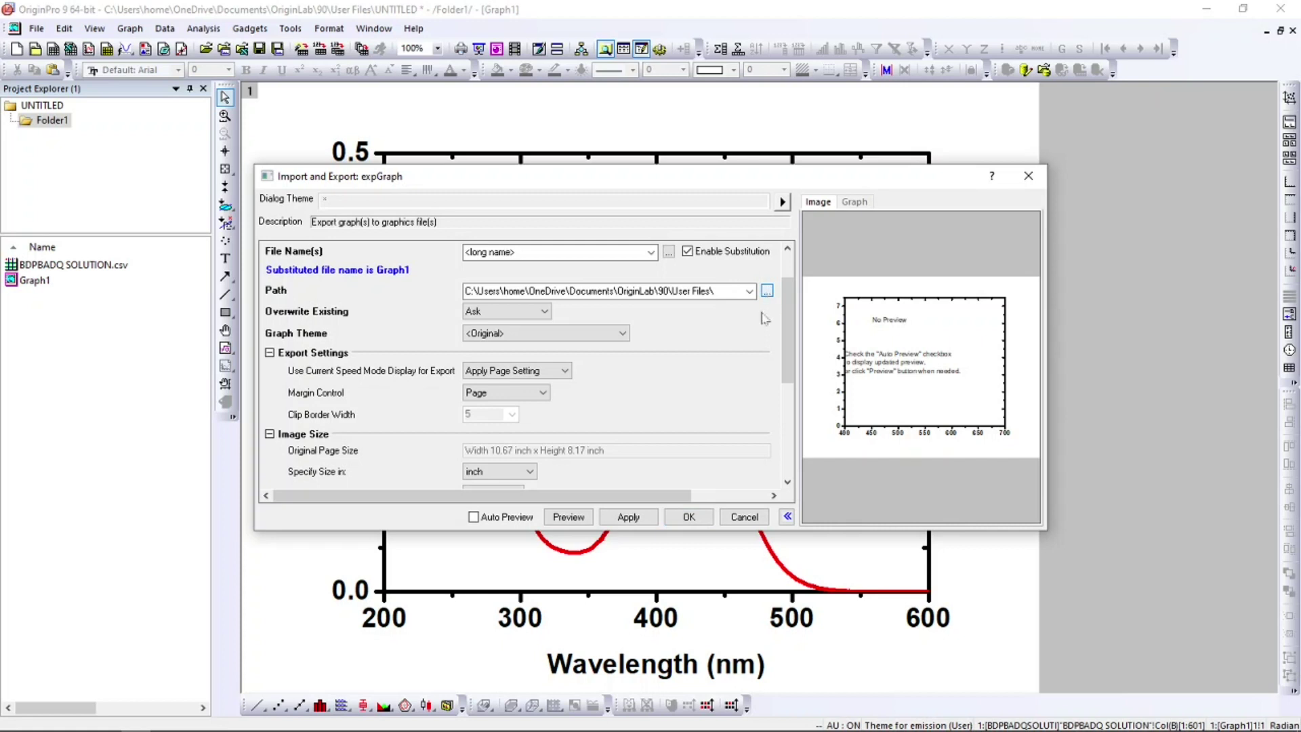
pyautogui.click(768, 293)
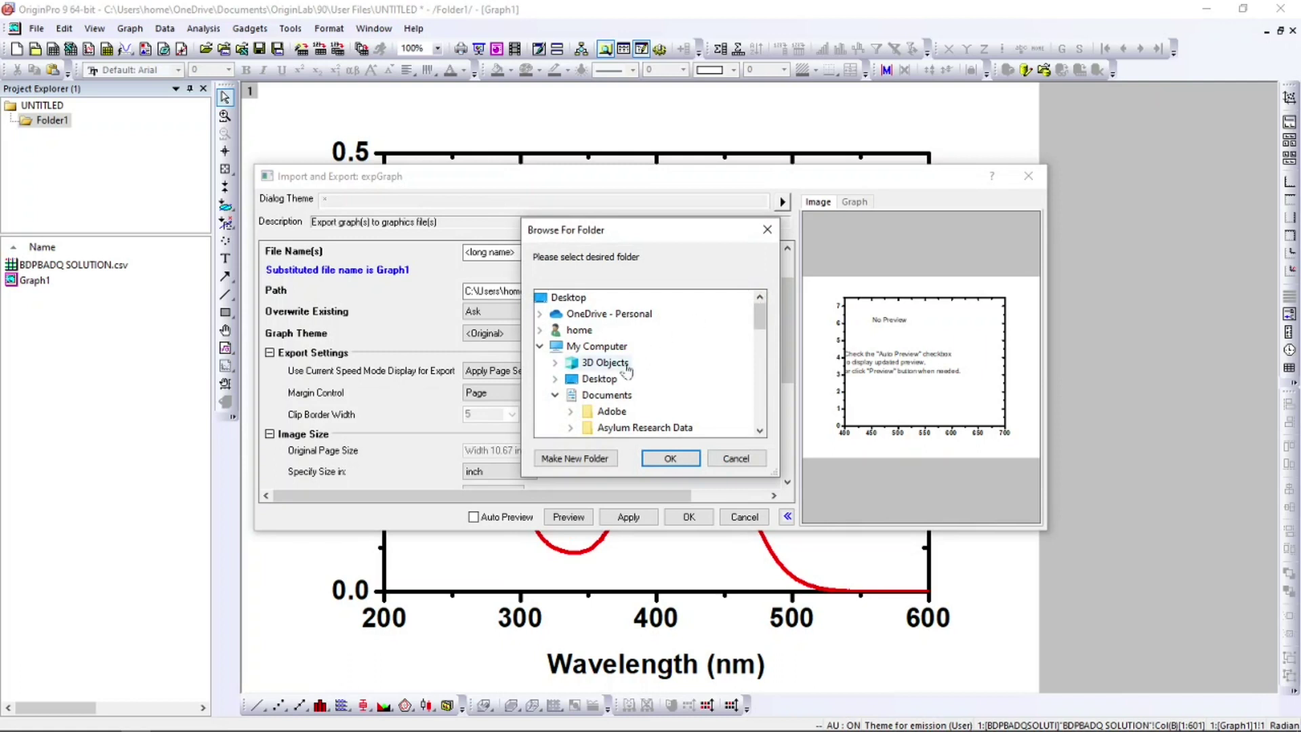
pyautogui.click(599, 379)
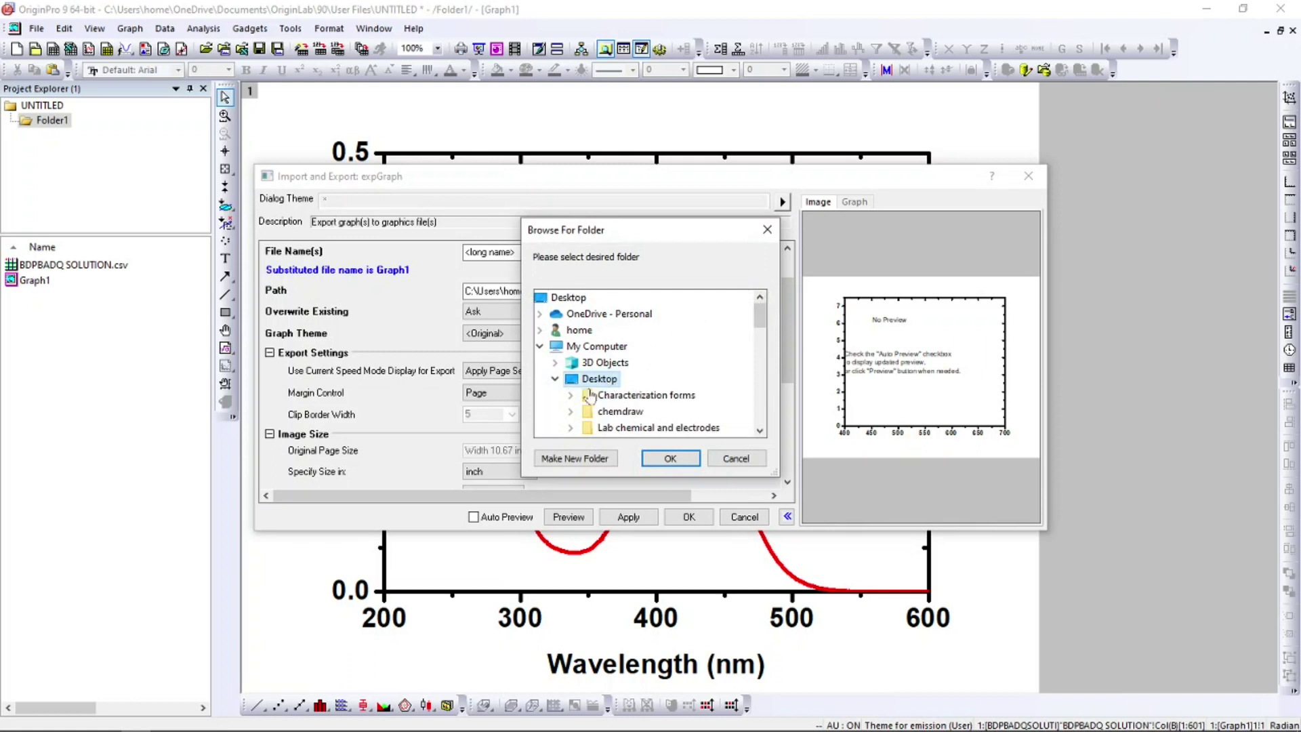
pyautogui.click(670, 459)
pyautogui.click(689, 517)
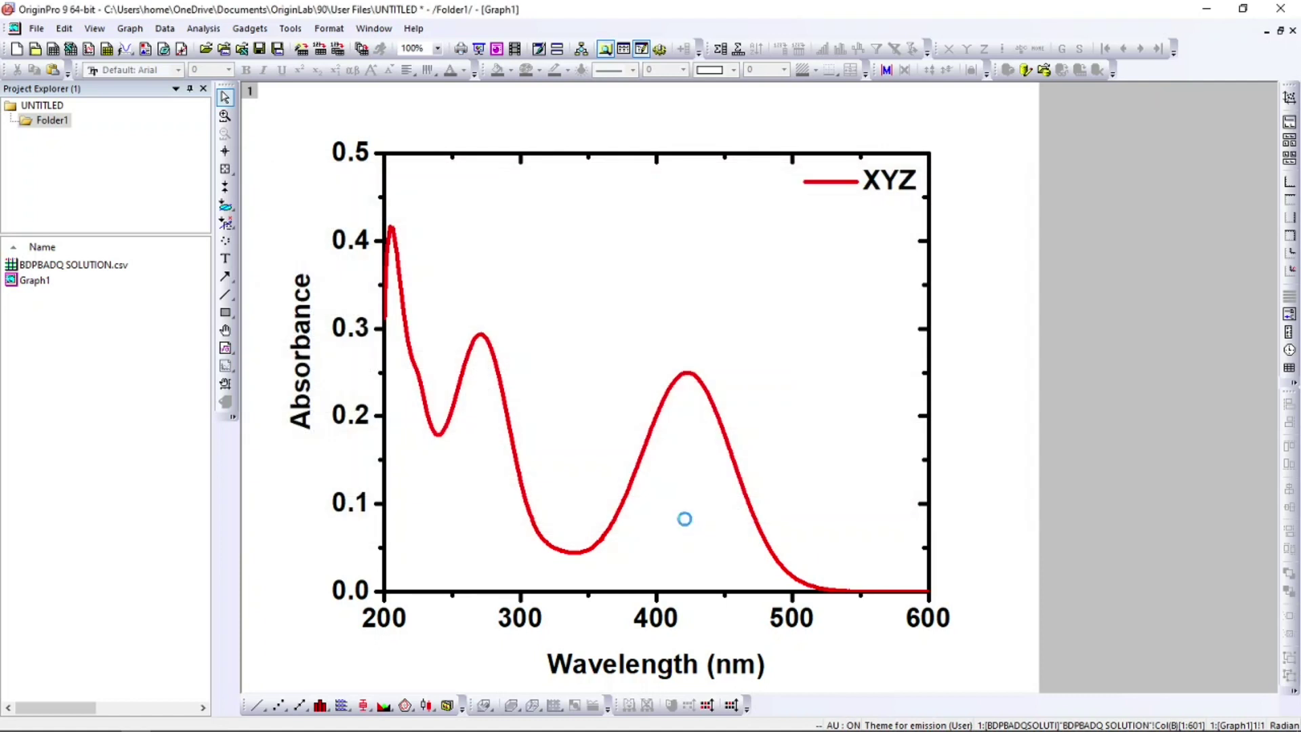